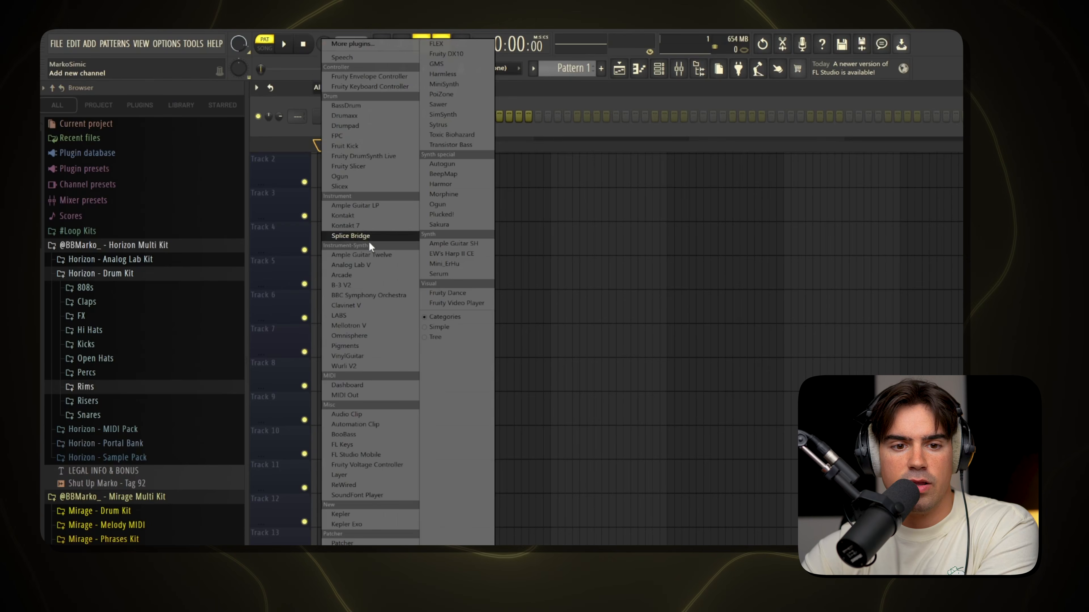
Add an Analog Lab V channel and load the Aura guitar preset from the Horizon Multi Kit sound bank.
{"action": "left_click", "coordinate": [373, 264]}
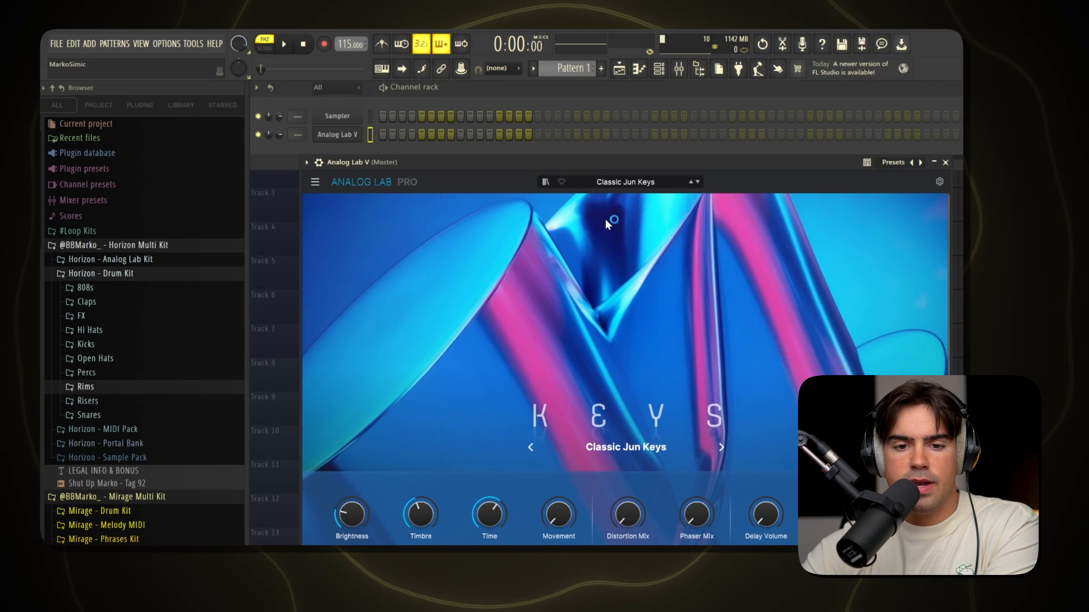
{"action": "left_click", "coordinate": [545, 182]}
{"action": "left_click", "coordinate": [388, 249]}
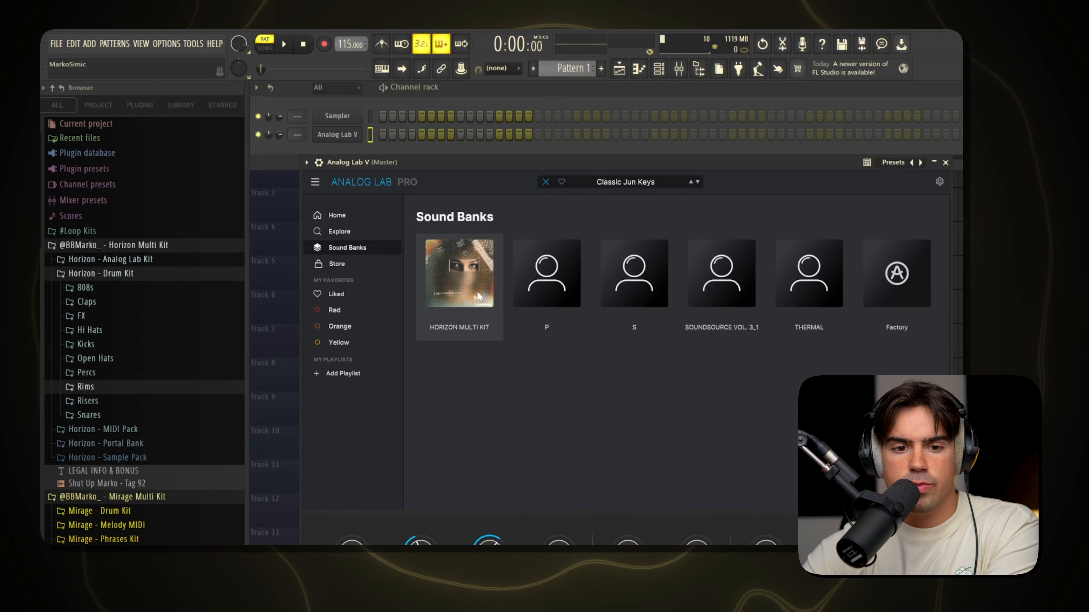
{"action": "left_click", "coordinate": [465, 296]}
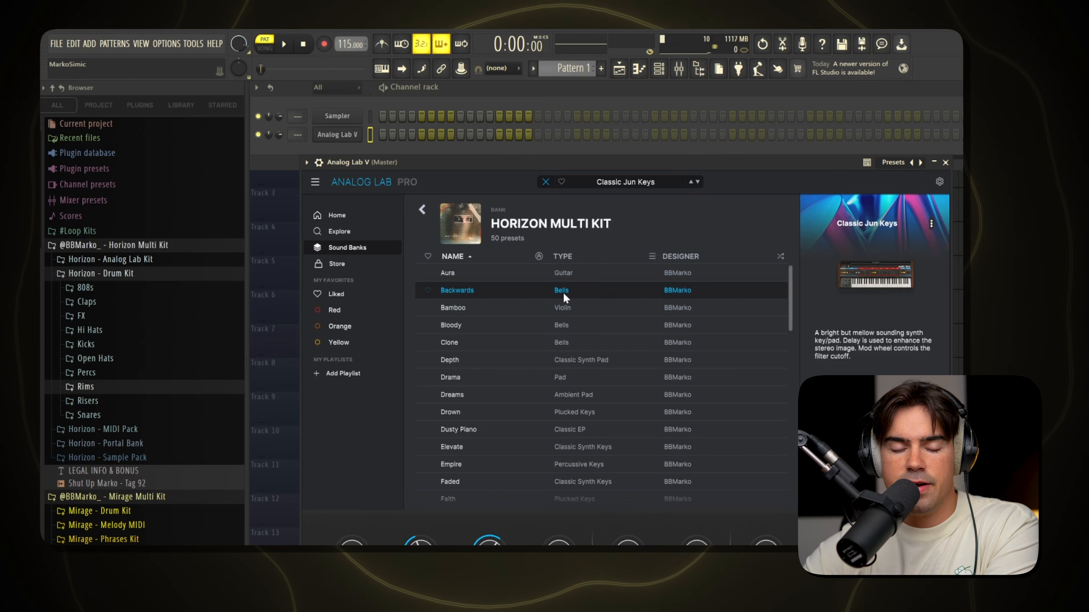
{"action": "left_click", "coordinate": [526, 271]}
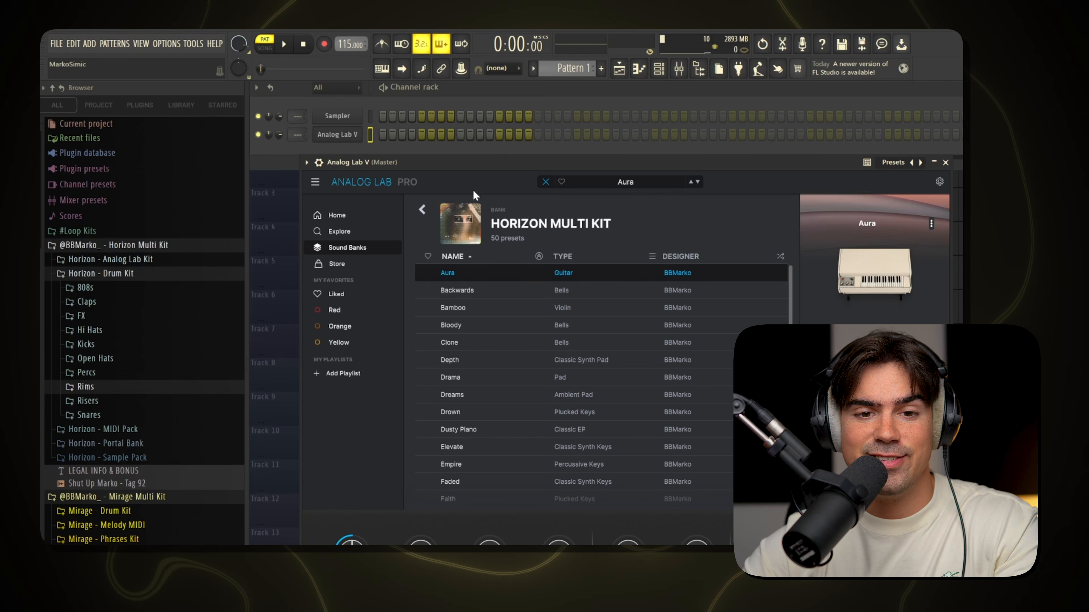
{"action": "left_click", "coordinate": [946, 163]}
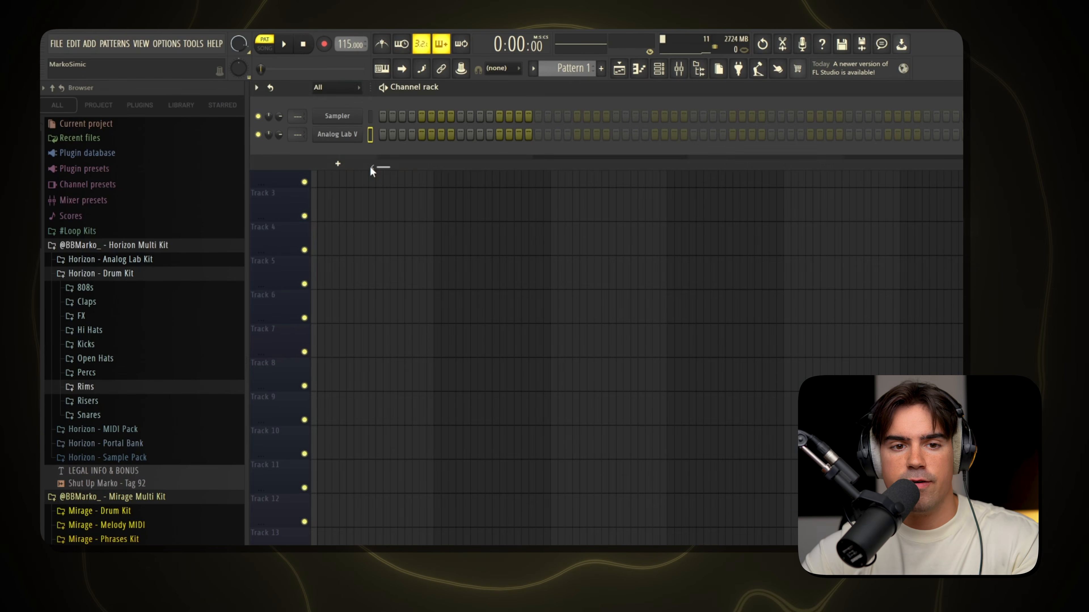
Show the Analog Lab V channel's notes in the piano roll and set the scale highlighting's root note to C.
{"action": "right_click", "coordinate": [360, 137]}
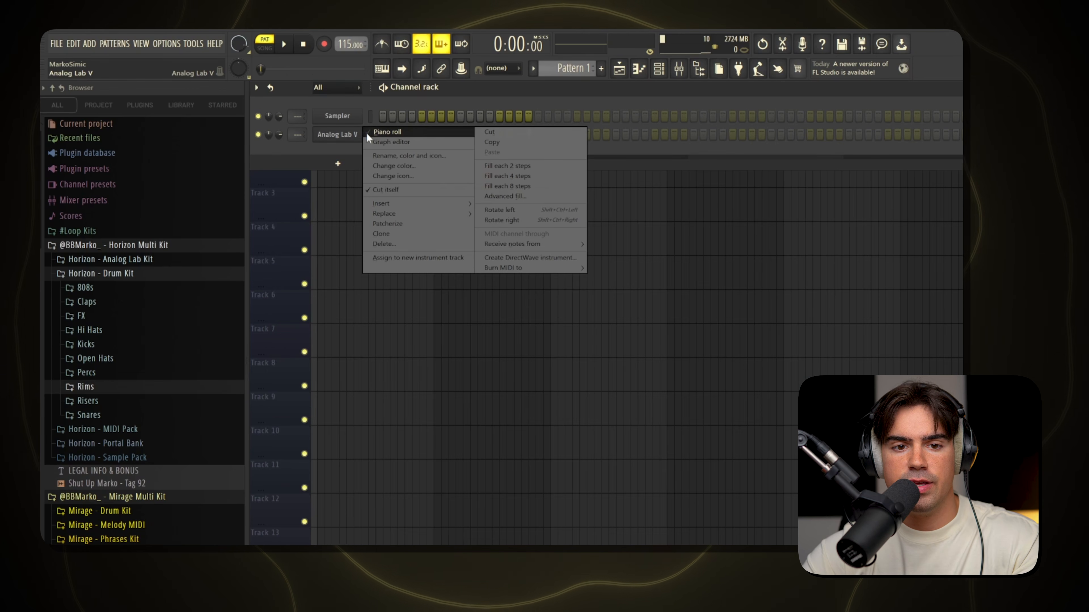
{"action": "left_click", "coordinate": [366, 133]}
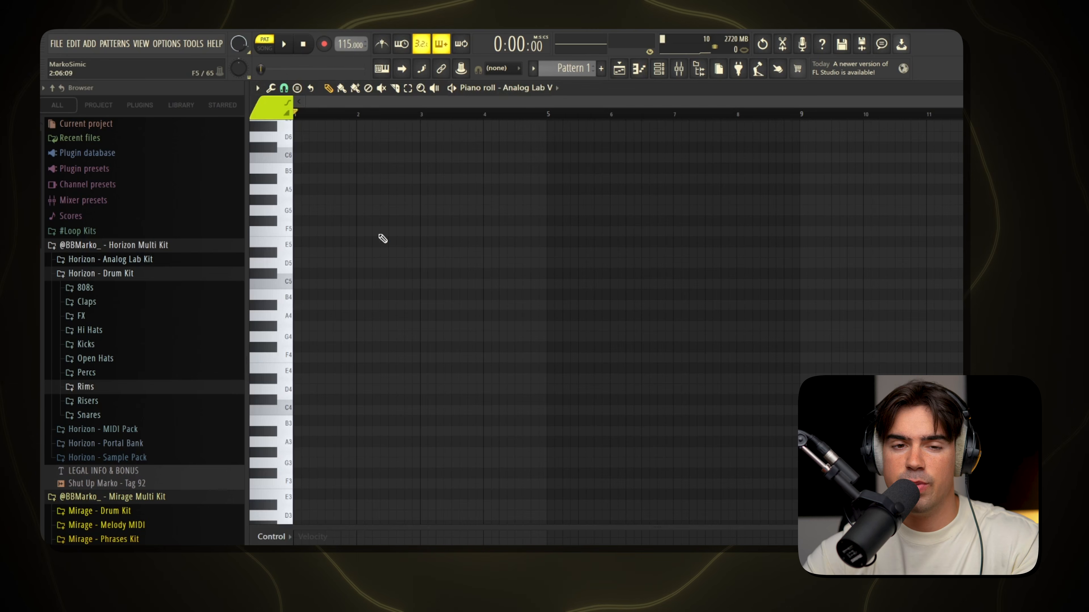
{"action": "left_click", "coordinate": [258, 89]}
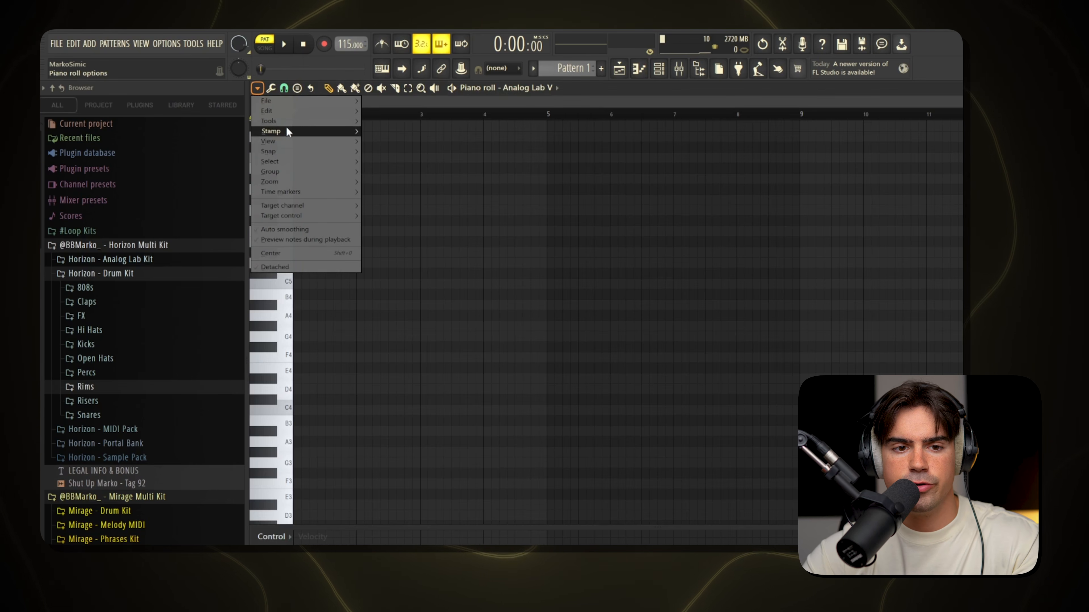
{"action": "mouse_move", "coordinate": [290, 141]}
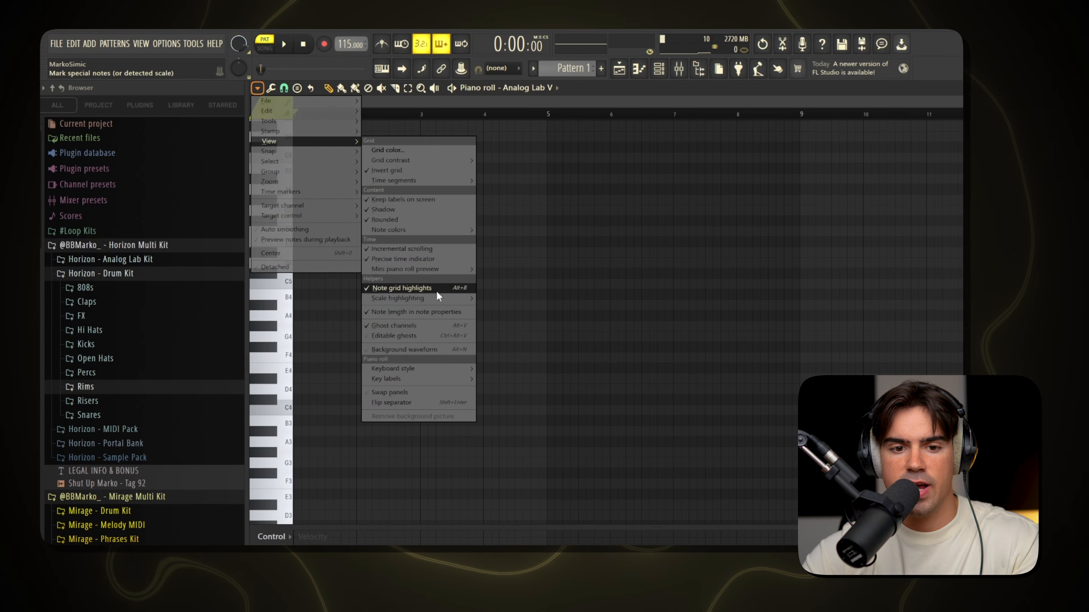
{"action": "mouse_move", "coordinate": [439, 298]}
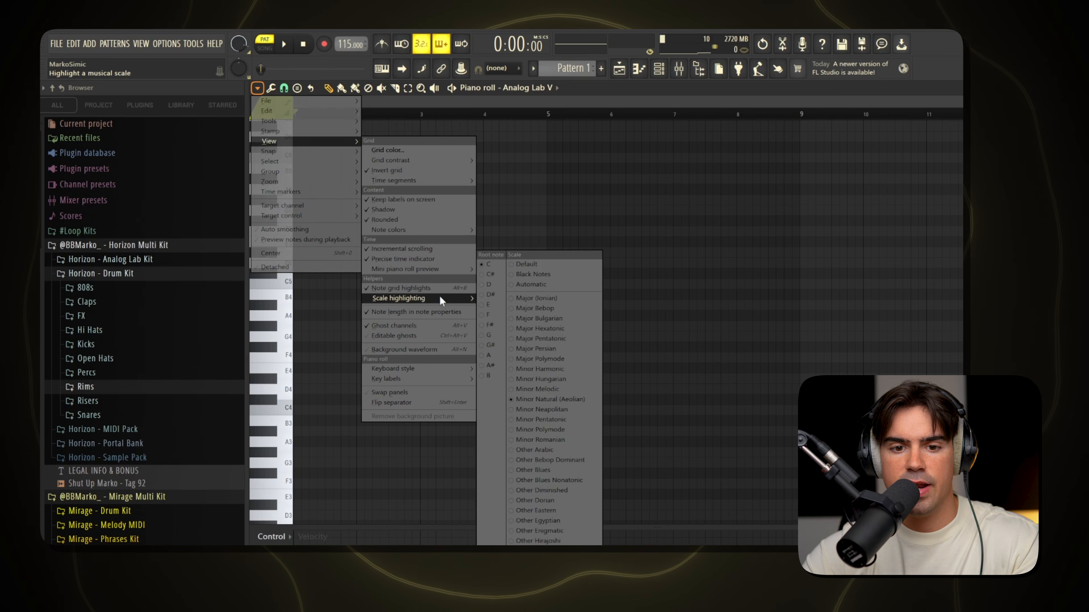
{"action": "left_click", "coordinate": [489, 264]}
Draw a C4 note starting at bar 1 and extend it to two bars long.
{"action": "scroll", "coordinate": [307, 412], "scroll_direction": "up", "scroll_amount": 2}
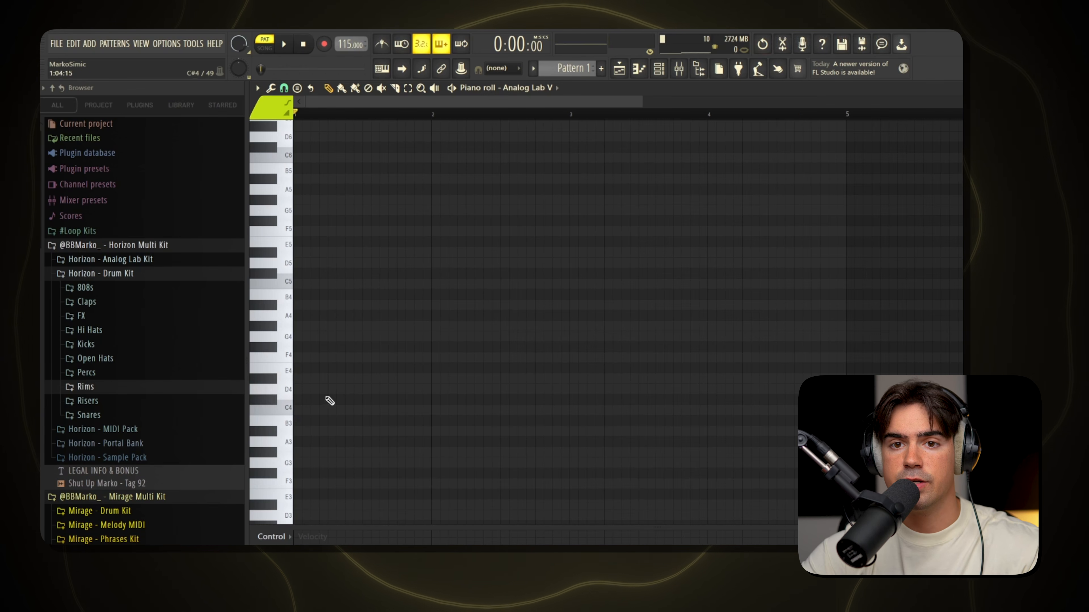
{"action": "left_click", "coordinate": [296, 411]}
{"action": "left_click_drag", "start_coordinate": [302, 409], "coordinate": [487, 351]}
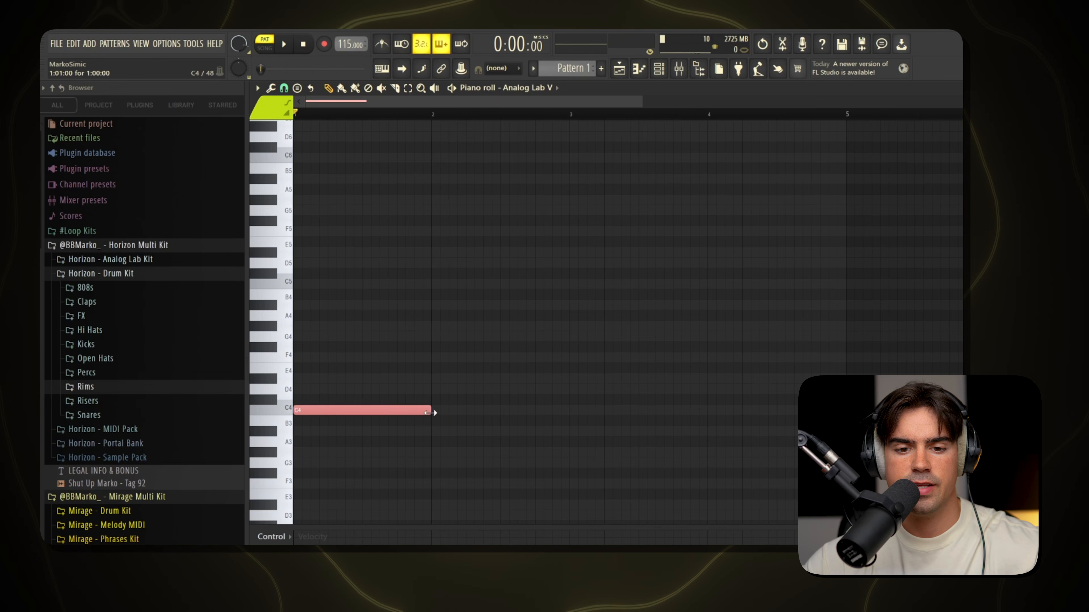
{"action": "left_click_drag", "start_coordinate": [429, 412], "coordinate": [592, 414]}
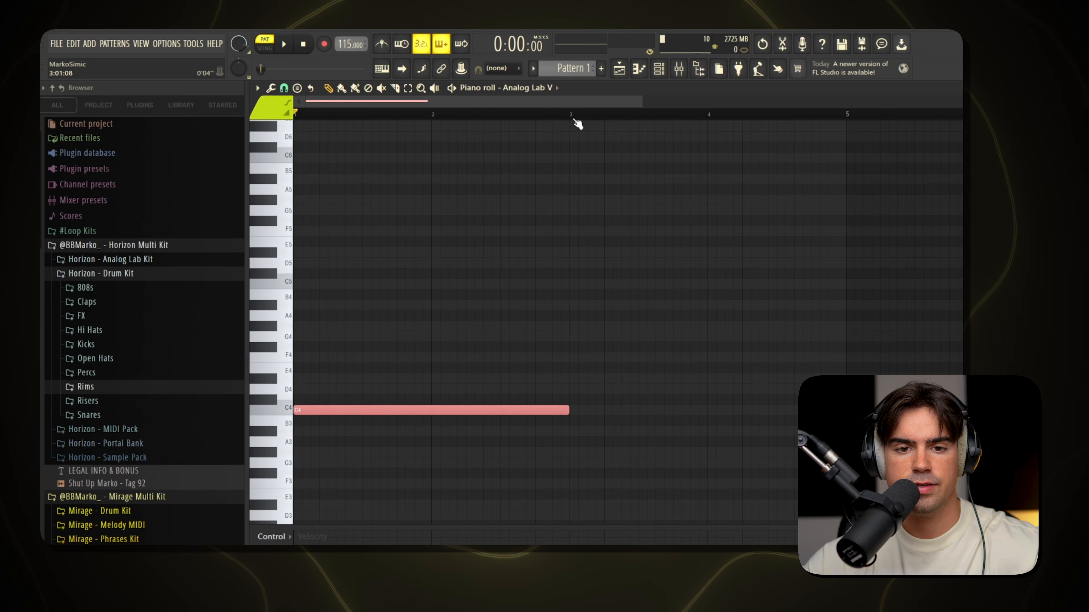
{"action": "left_click_drag", "start_coordinate": [573, 118], "coordinate": [141, 289]}
Slice the long C4 note at the middle of bar 1 and at the start of bar 2.
{"action": "key", "text": "ctrl+d"}
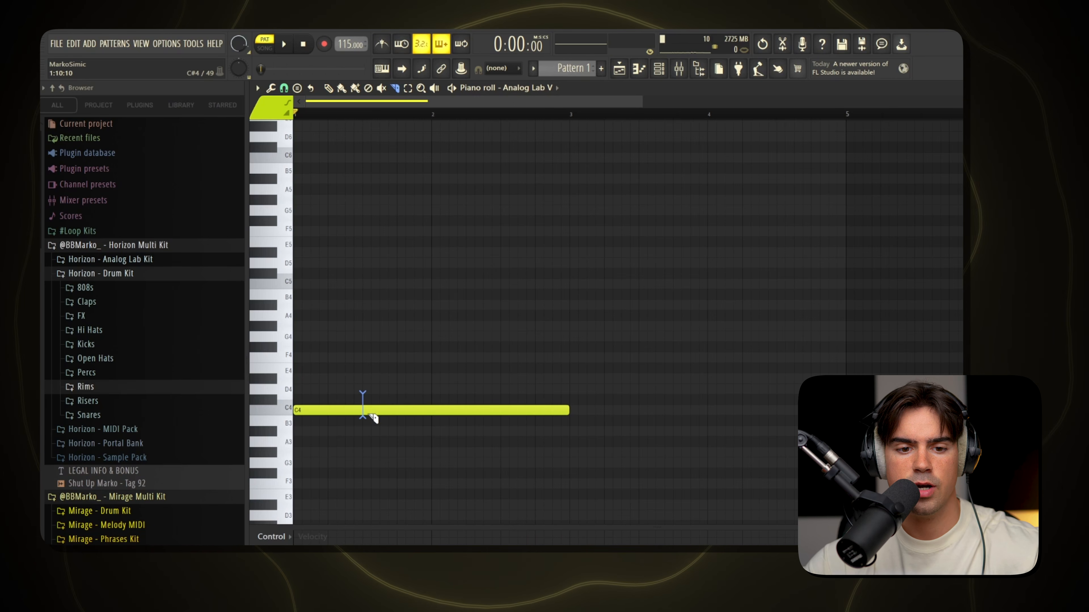
{"action": "left_click_drag", "start_coordinate": [441, 413], "coordinate": [442, 420]}
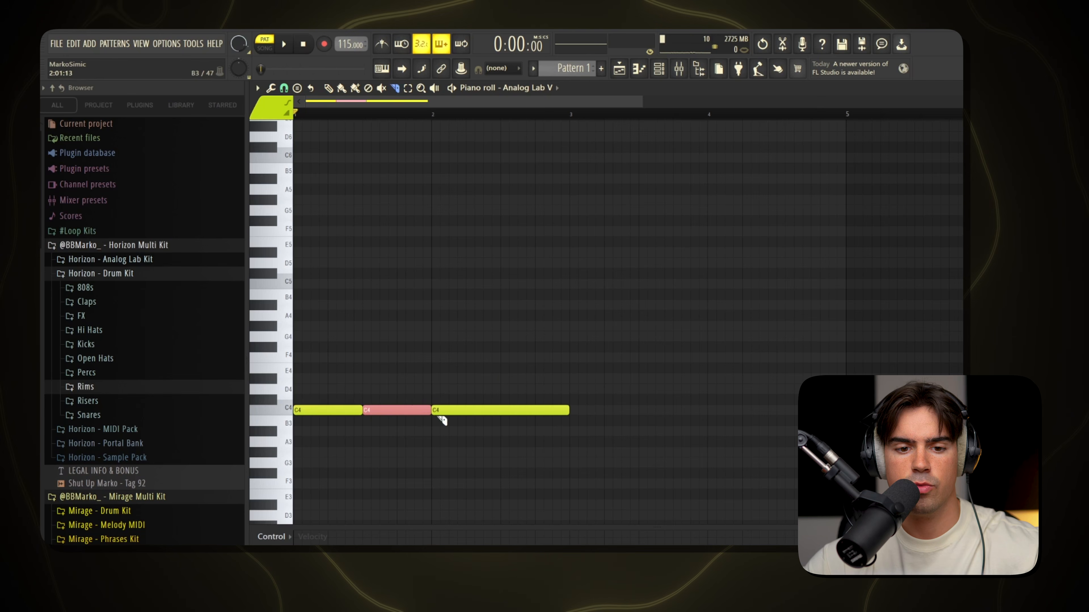
{"action": "key", "text": "p"}
{"action": "key", "text": "ctrl+d"}
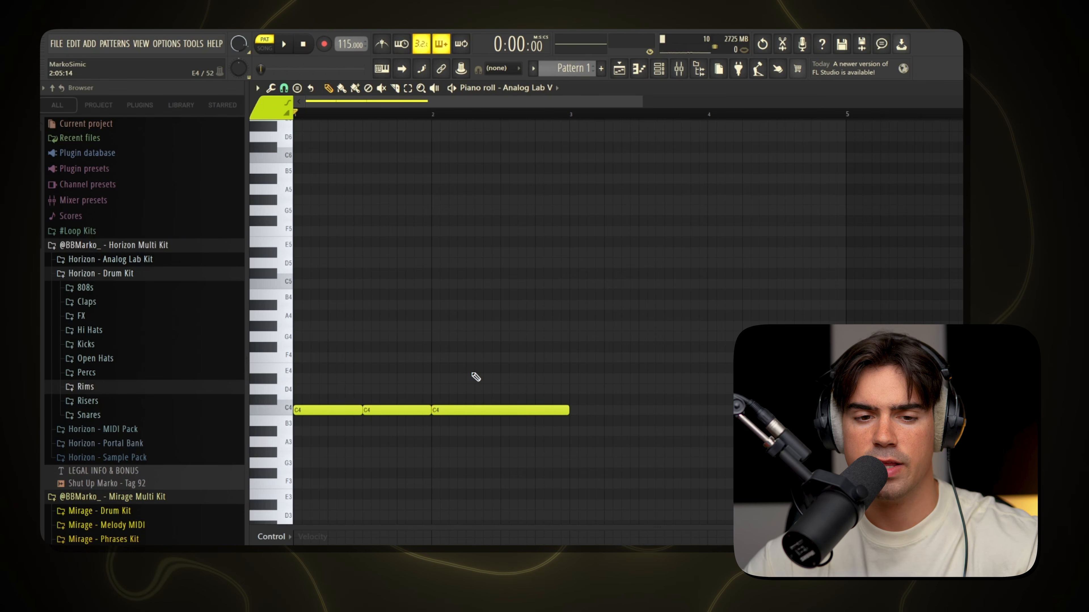
Lower the second note to A#3 and the third note to G#3 to form a descending bass line.
{"action": "left_click_drag", "start_coordinate": [394, 378], "coordinate": [490, 448]}
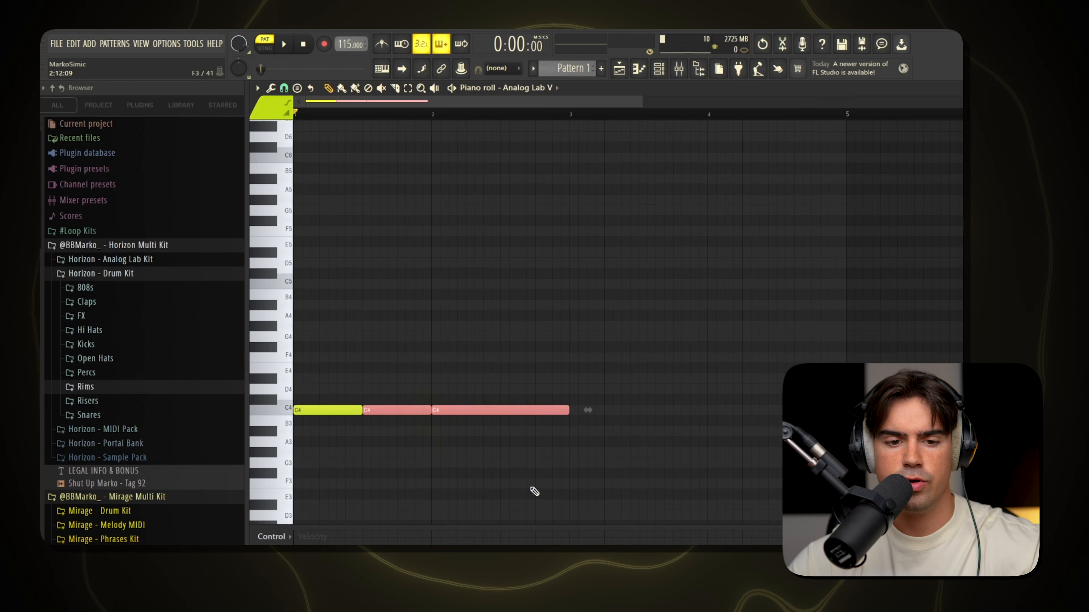
{"action": "key", "text": "Down"}
{"action": "key", "text": "Down"}
{"action": "left_click", "coordinate": [535, 490], "text": "ctrl"}
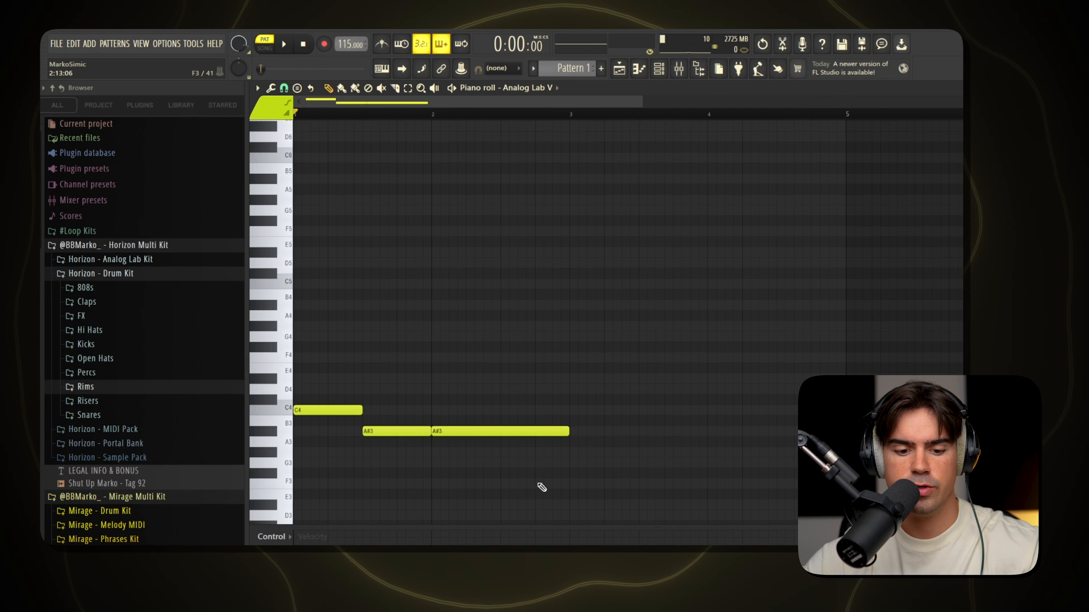
{"action": "left_click_drag", "start_coordinate": [496, 410], "coordinate": [492, 437]}
{"action": "key", "text": "Down"}
{"action": "key", "text": "Down"}
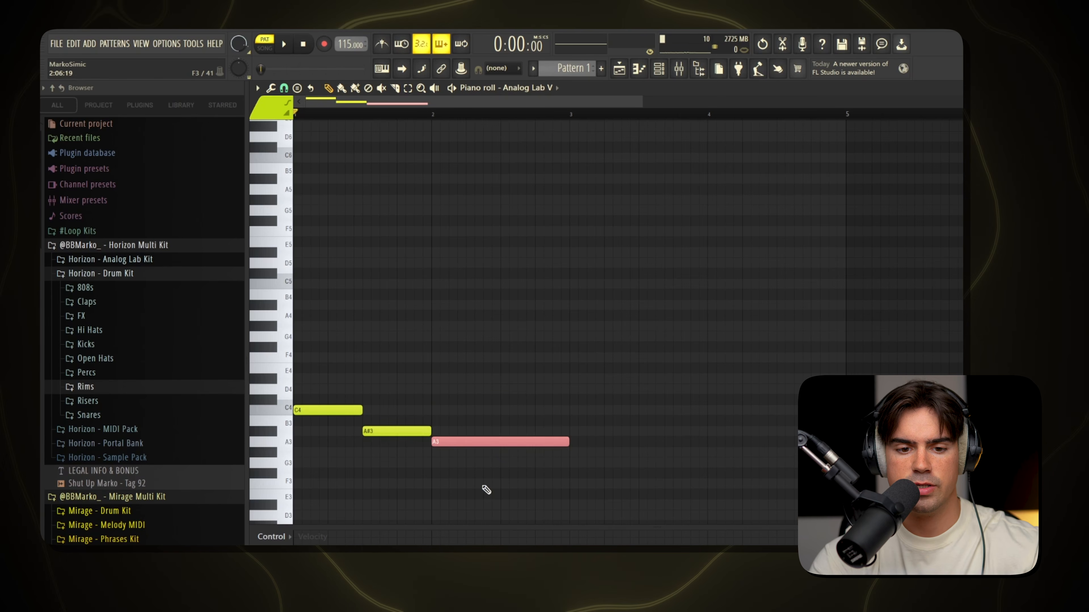
{"action": "left_click", "coordinate": [483, 486], "text": "ctrl"}
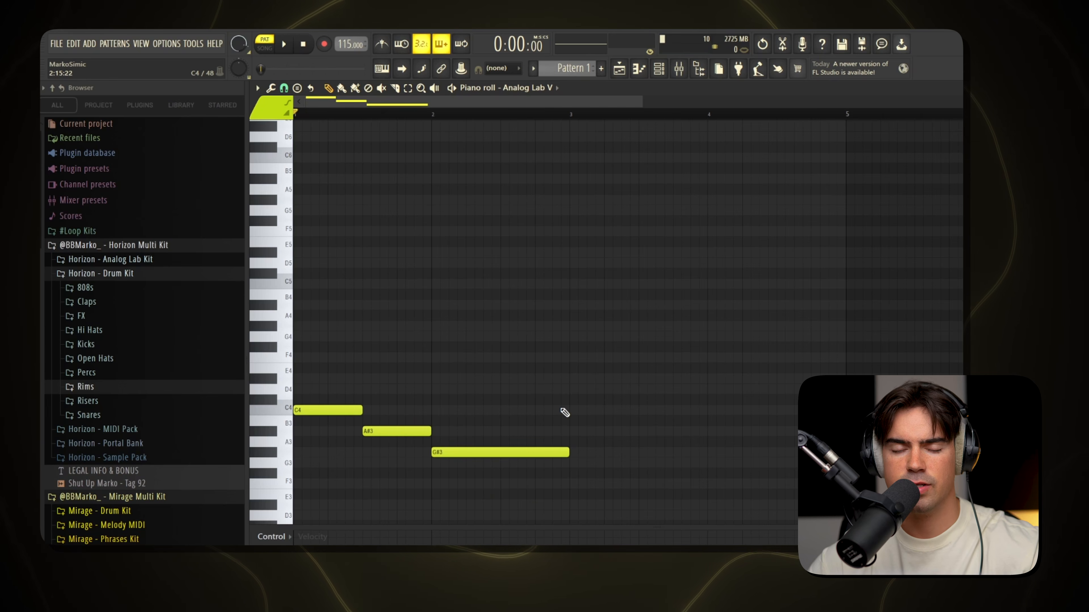
{"action": "key", "text": "space"}
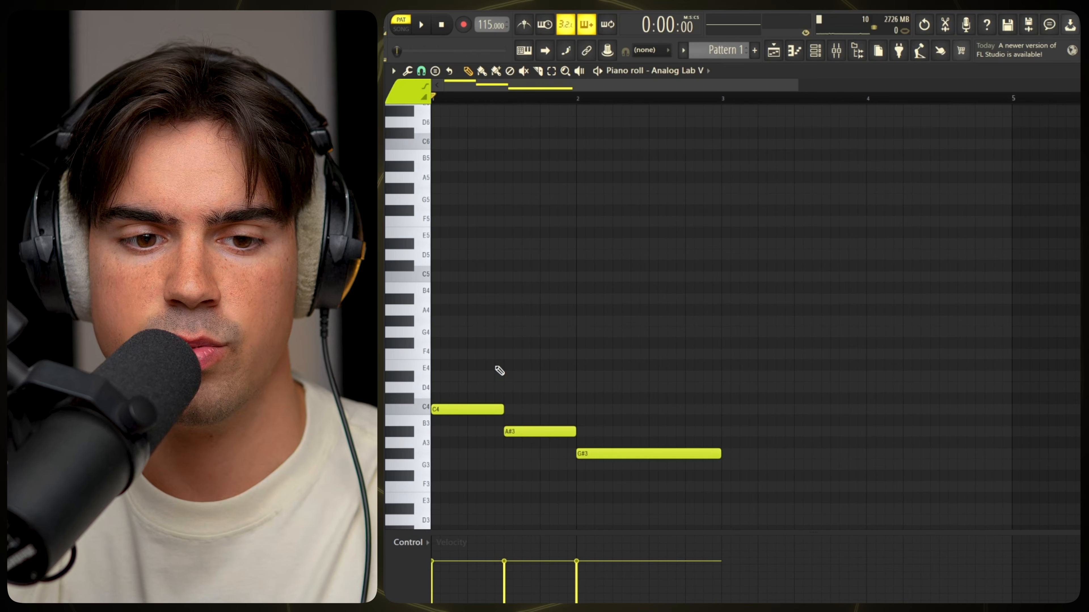
Duplicate the three bass notes two octaves higher as C6, A#5 and G#5.
{"action": "left_click_drag", "start_coordinate": [478, 341], "coordinate": [683, 469]}
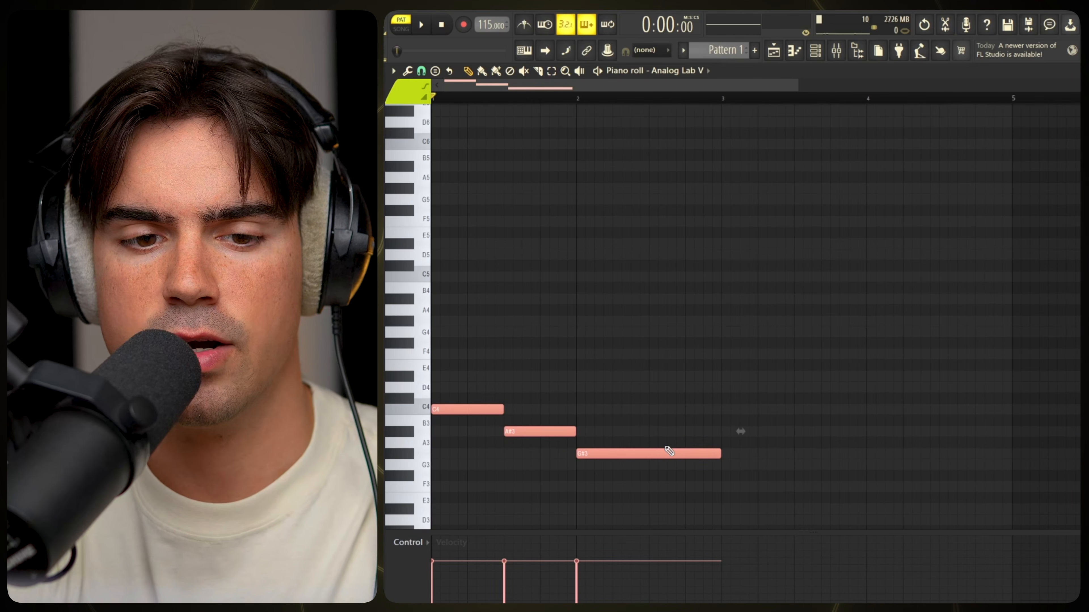
{"action": "key", "text": "ctrl+Up"}
{"action": "key", "text": "ctrl+Up"}
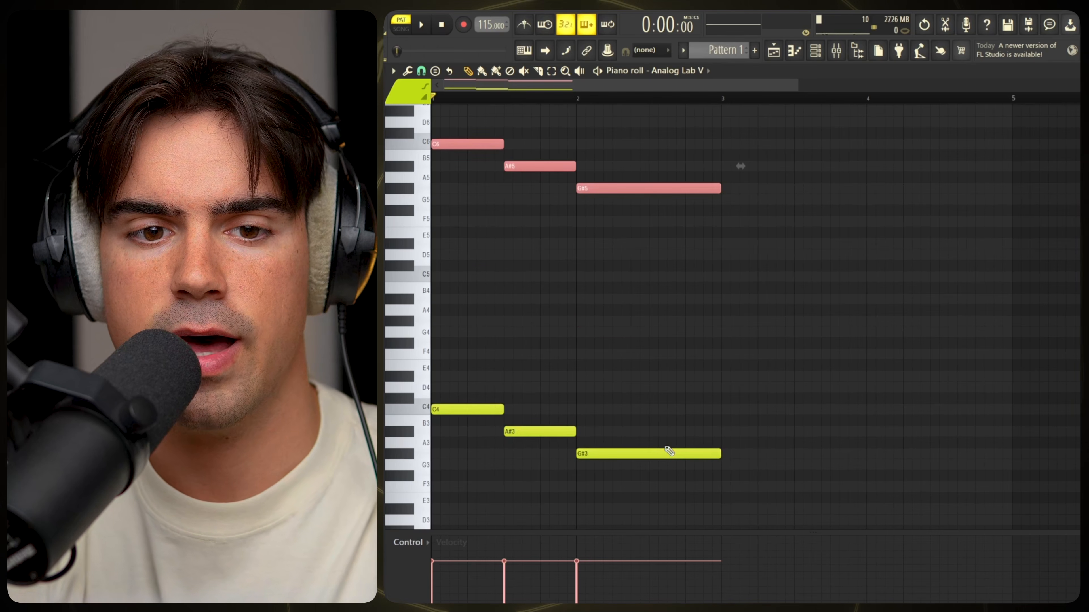
{"action": "left_click", "coordinate": [740, 166], "text": "ctrl"}
Nudge the three upper notes so they start slightly later than the matching bass notes.
{"action": "left_click_drag", "start_coordinate": [494, 127], "coordinate": [687, 237]}
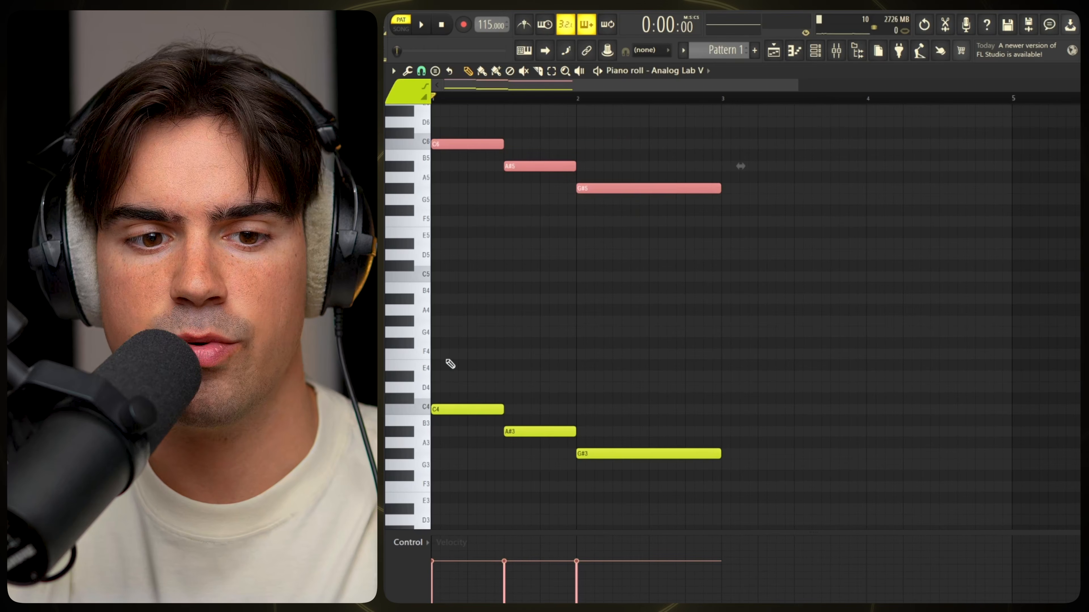
{"action": "left_click_drag", "start_coordinate": [479, 361], "coordinate": [690, 553]}
{"action": "left_click", "coordinate": [632, 353], "text": "ctrl"}
{"action": "scroll", "coordinate": [522, 375], "scroll_direction": "up", "scroll_amount": 1}
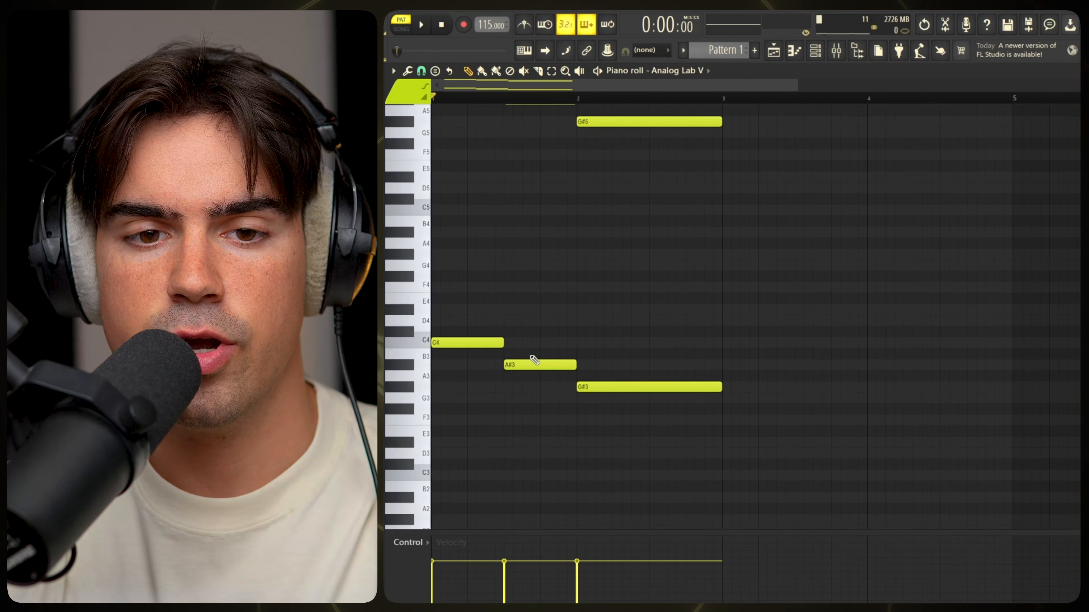
{"action": "scroll", "coordinate": [465, 138], "scroll_direction": "up", "scroll_amount": 2}
{"action": "left_click_drag", "start_coordinate": [452, 182], "coordinate": [686, 379]}
{"action": "scroll", "coordinate": [693, 331], "scroll_direction": "up", "scroll_amount": 1}
{"action": "left_click_drag", "start_coordinate": [478, 126], "coordinate": [740, 267]}
{"action": "scroll", "coordinate": [437, 127], "scroll_direction": "up", "scroll_amount": 5}
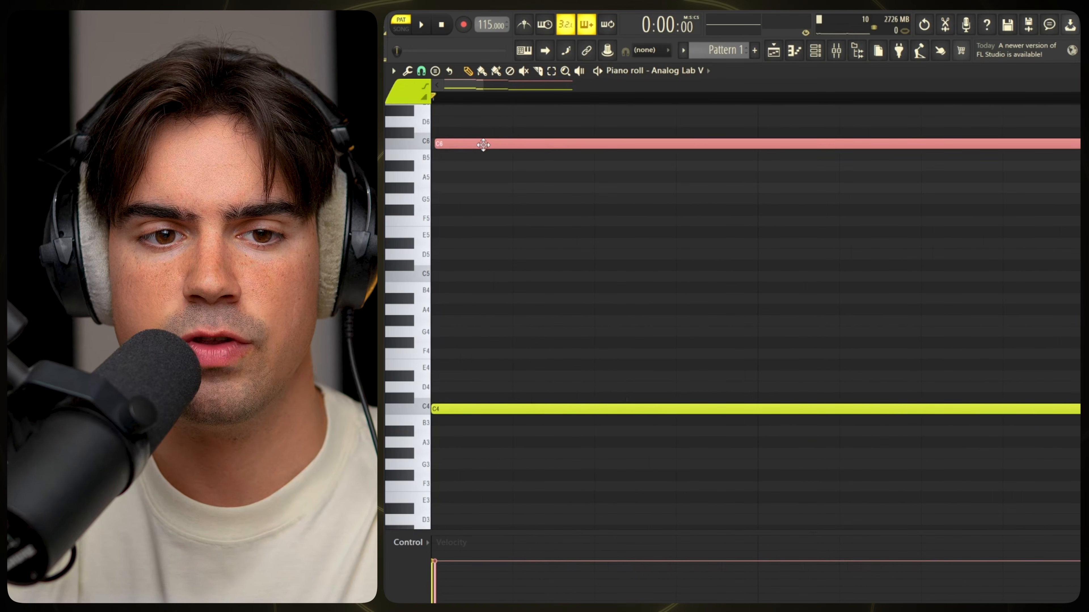
{"action": "scroll", "coordinate": [654, 184], "scroll_direction": "down", "scroll_amount": 5}
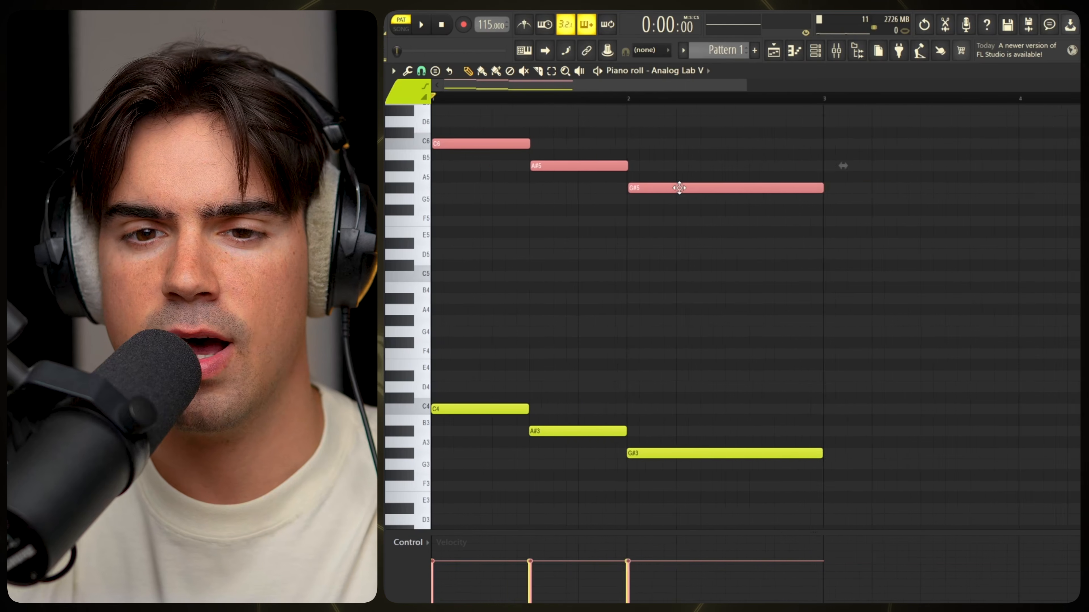
{"action": "left_click_drag", "start_coordinate": [472, 116], "coordinate": [724, 515]}
{"action": "left_click", "coordinate": [619, 323]}
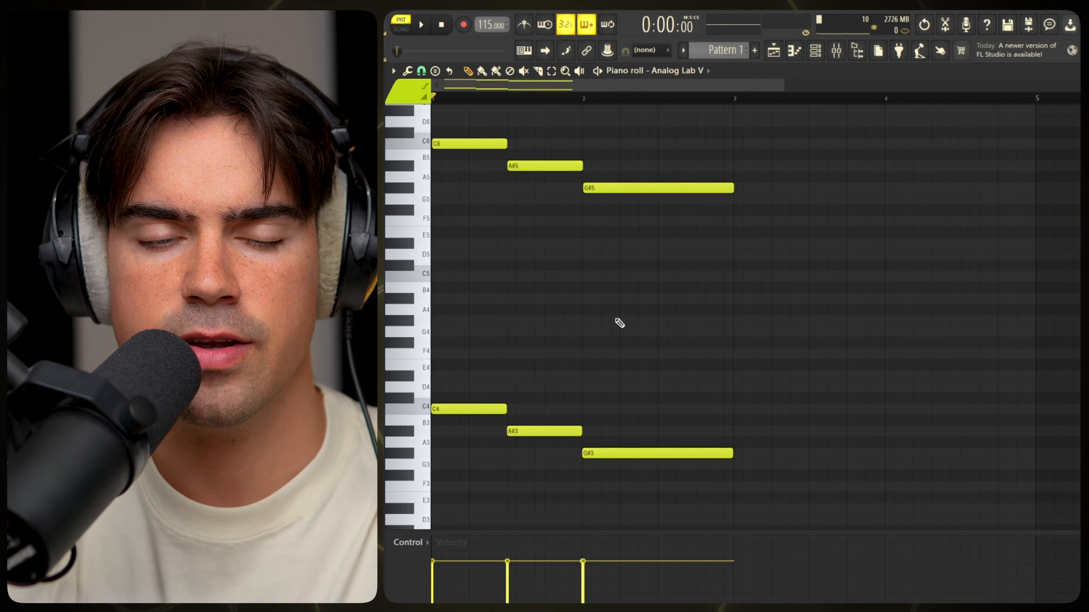
Play back the pattern to listen to the bass and upper melody notes together.
{"action": "key", "text": "space"}
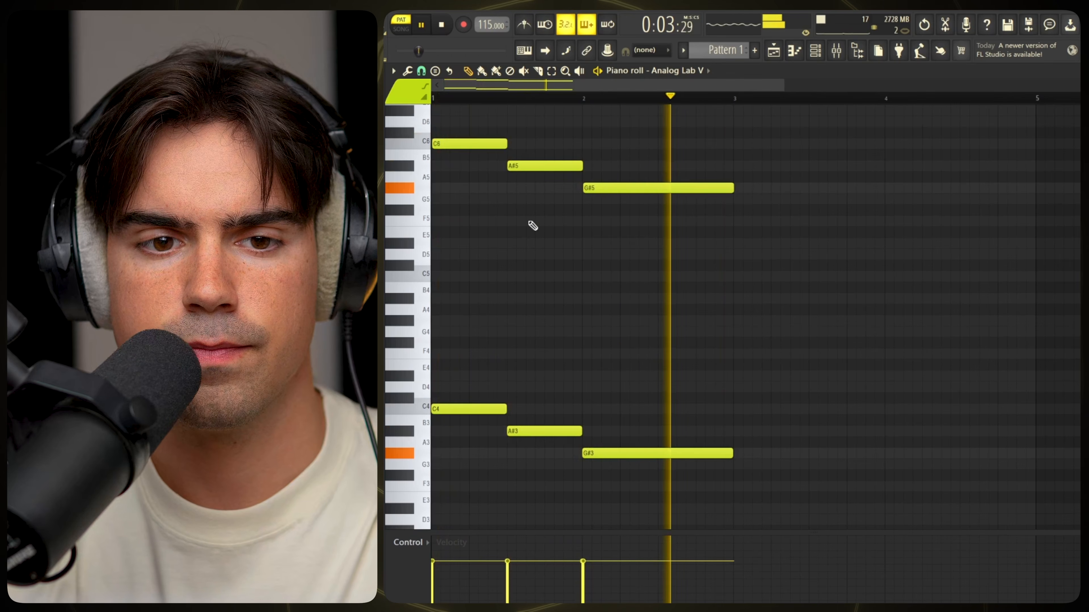
{"action": "key", "text": "space"}
{"action": "left_click_drag", "start_coordinate": [497, 126], "coordinate": [704, 251]}
{"action": "left_click_drag", "start_coordinate": [470, 205], "coordinate": [690, 388]}
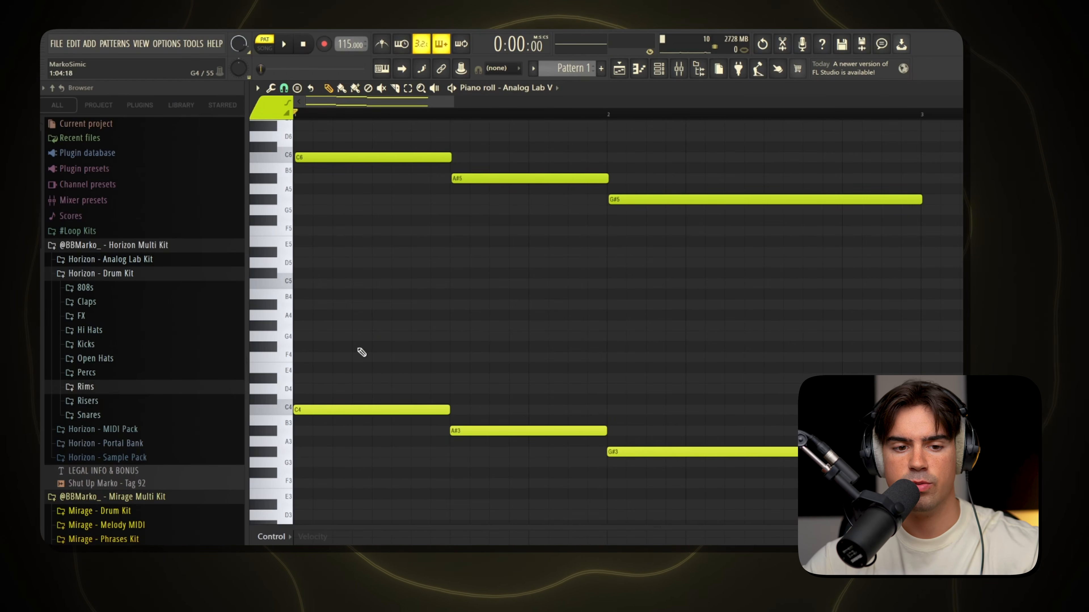
Add D#4 and G4 above the first C4 note and trim both to its half-bar length.
{"action": "left_click_drag", "start_coordinate": [328, 353], "coordinate": [339, 422]}
{"action": "left_click", "coordinate": [305, 386]}
{"action": "left_click", "coordinate": [300, 377]}
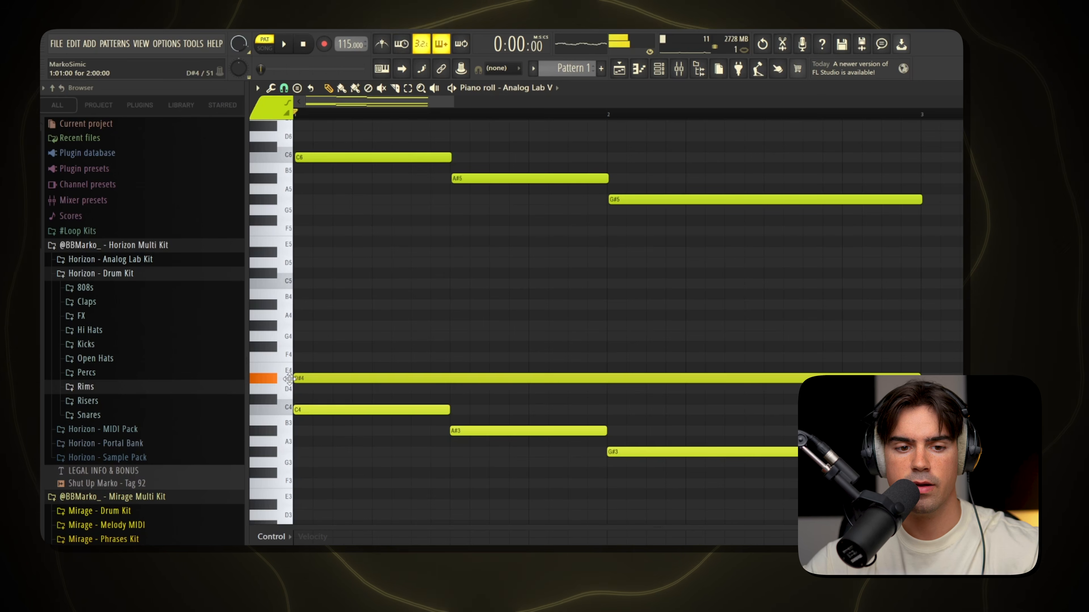
{"action": "left_click", "coordinate": [296, 336]}
{"action": "left_click_drag", "start_coordinate": [439, 281], "coordinate": [429, 376]}
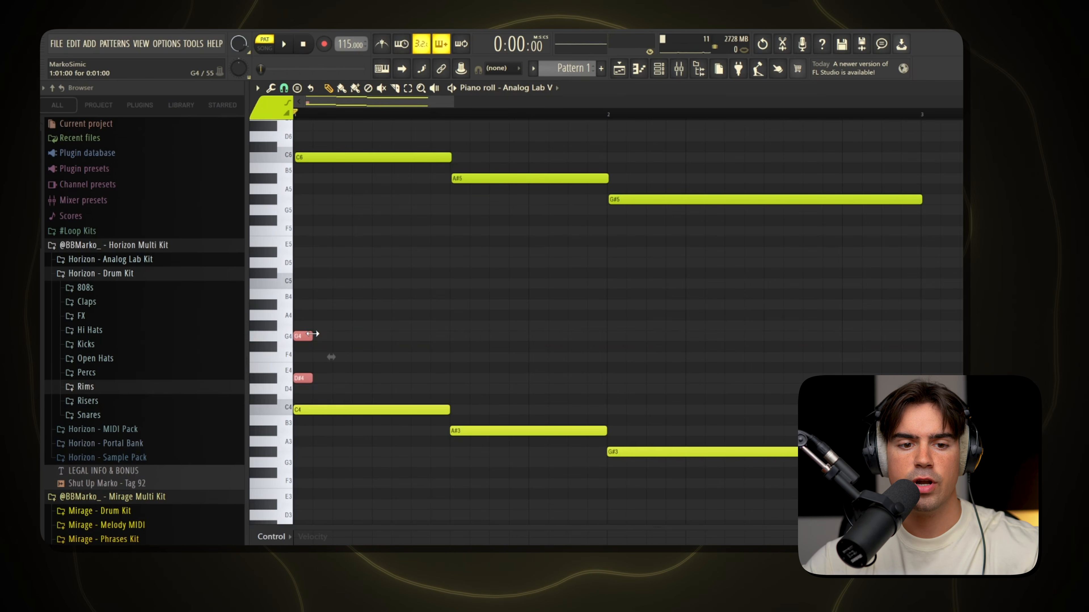
{"action": "left_click_drag", "start_coordinate": [313, 334], "coordinate": [397, 382]}
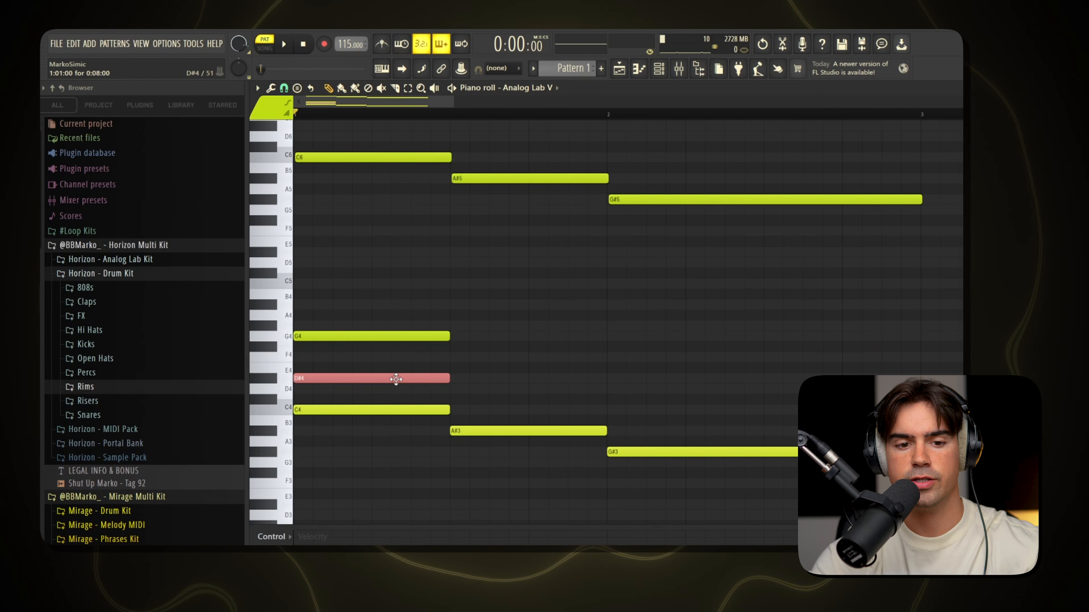
Lower the first chord's D#4 note to D4 and raise it one octave to D5.
{"action": "key", "text": "Down"}
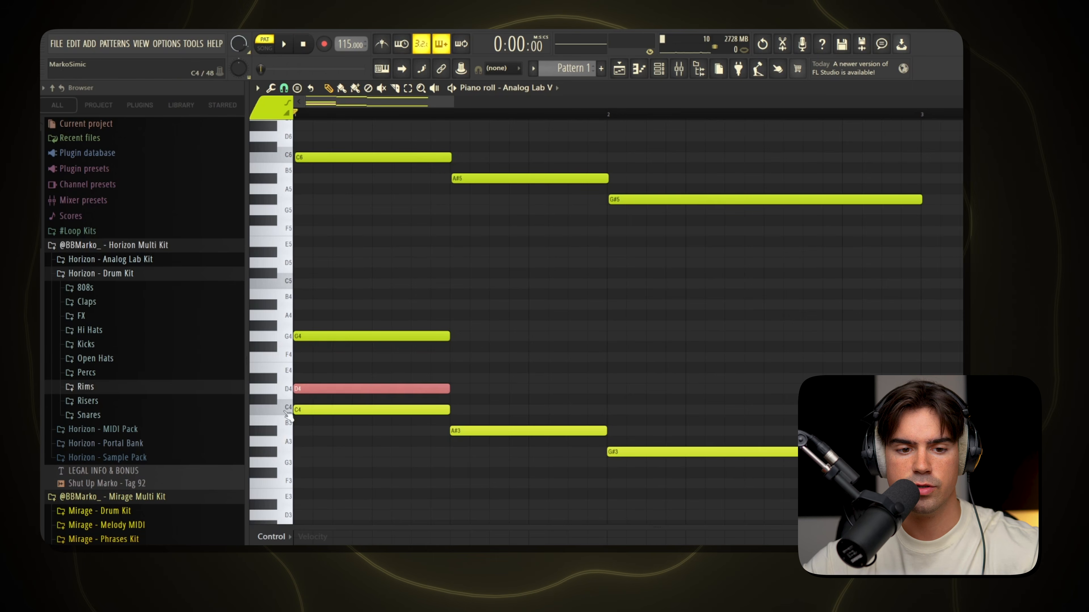
{"action": "key", "text": "ctrl+Up"}
{"action": "left_click", "coordinate": [326, 389]}
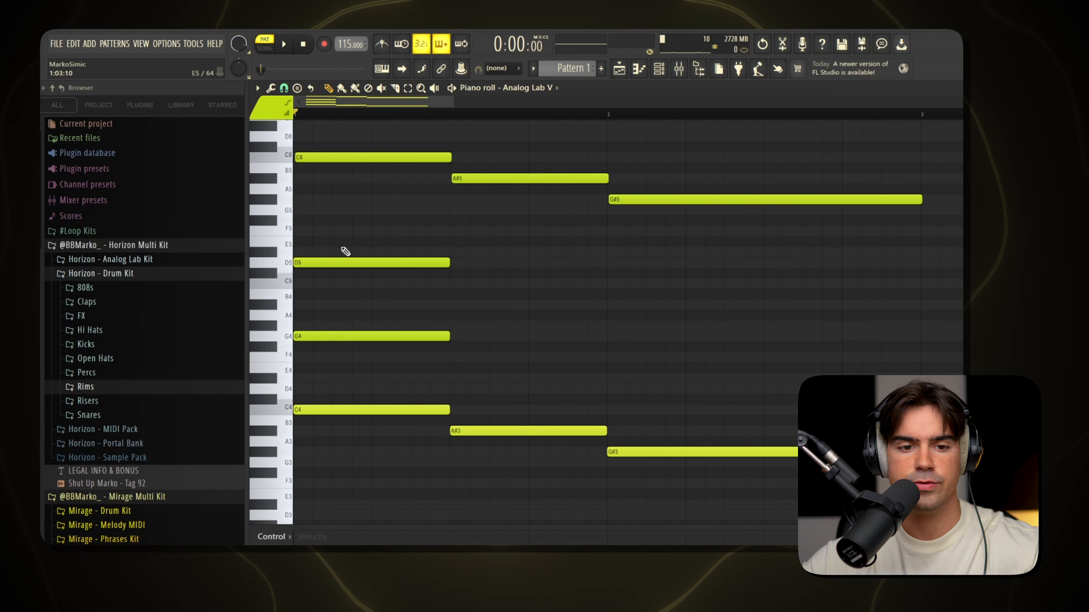
Trim the starts of the first chord's G4 and D5 so they enter one after another following C4, and play it back.
{"action": "left_click_drag", "start_coordinate": [345, 251], "coordinate": [335, 356]}
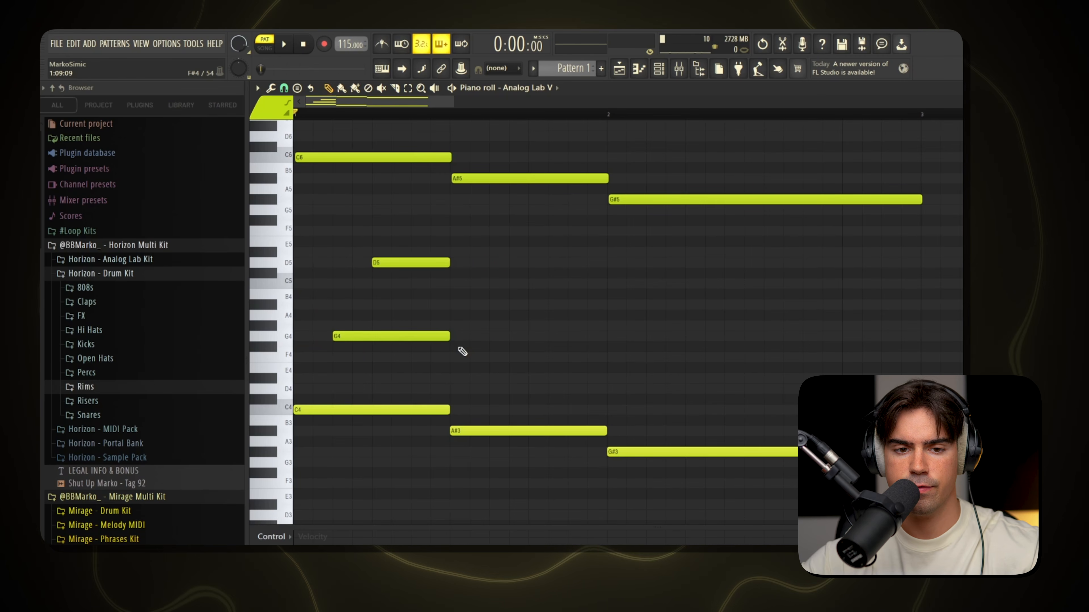
{"action": "key", "text": "space"}
{"action": "key", "text": "space"}
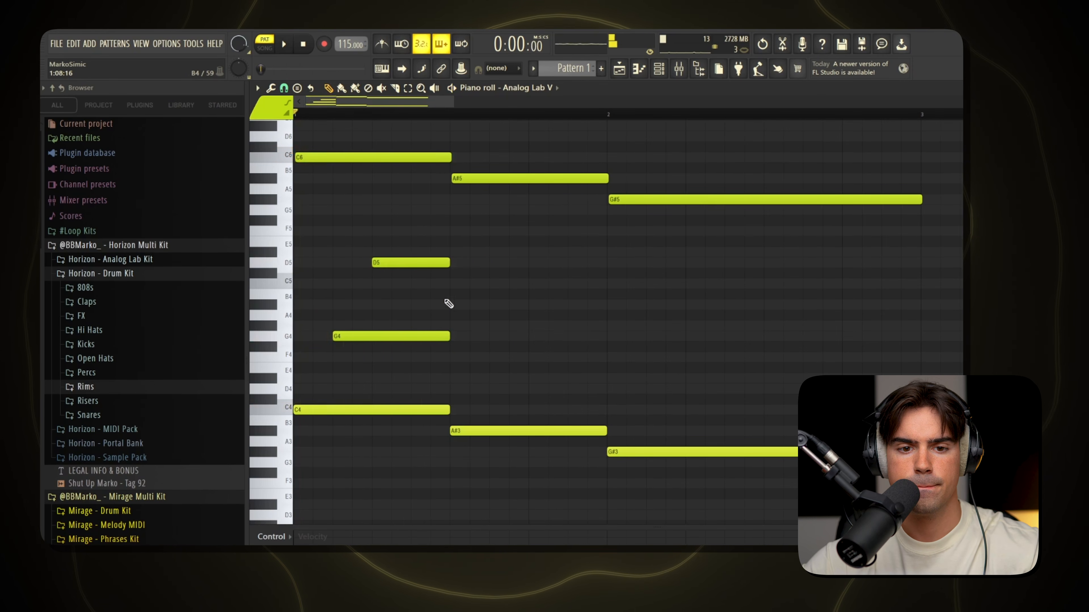
Add a D#5 just after the start of the D5, end it with the first chord, and shorten the D5.
{"action": "left_click", "coordinate": [388, 253]}
{"action": "left_click_drag", "start_coordinate": [421, 242], "coordinate": [455, 255]}
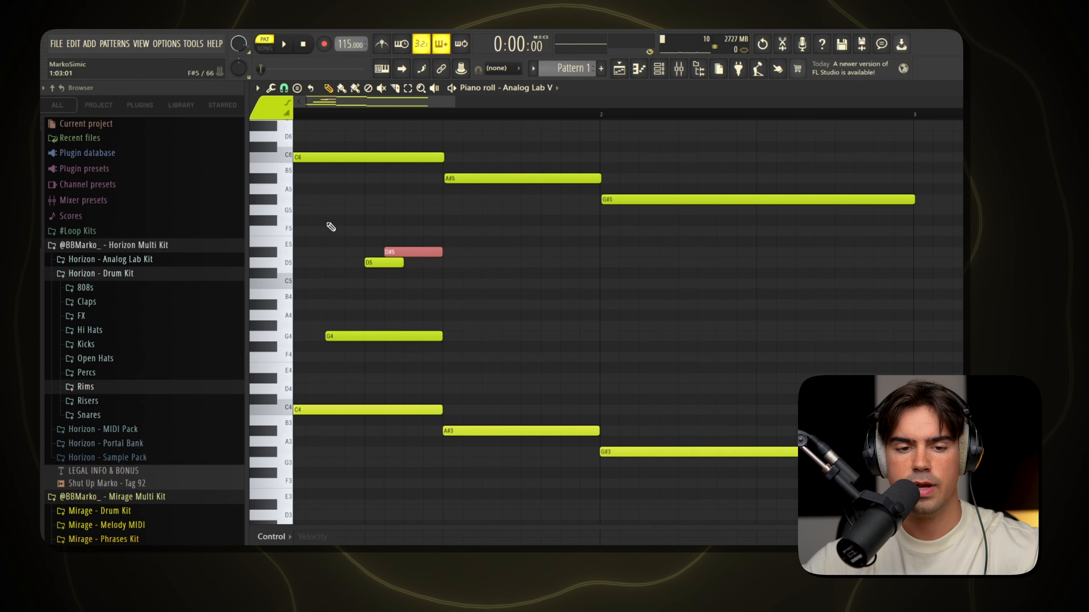
{"action": "left_click_drag", "start_coordinate": [382, 247], "coordinate": [443, 343]}
Add staggered A#4, F4 and D5 notes above the A#3 note, with F4 and D5 ending at the end of bar 1.
{"action": "left_click", "coordinate": [465, 389]}
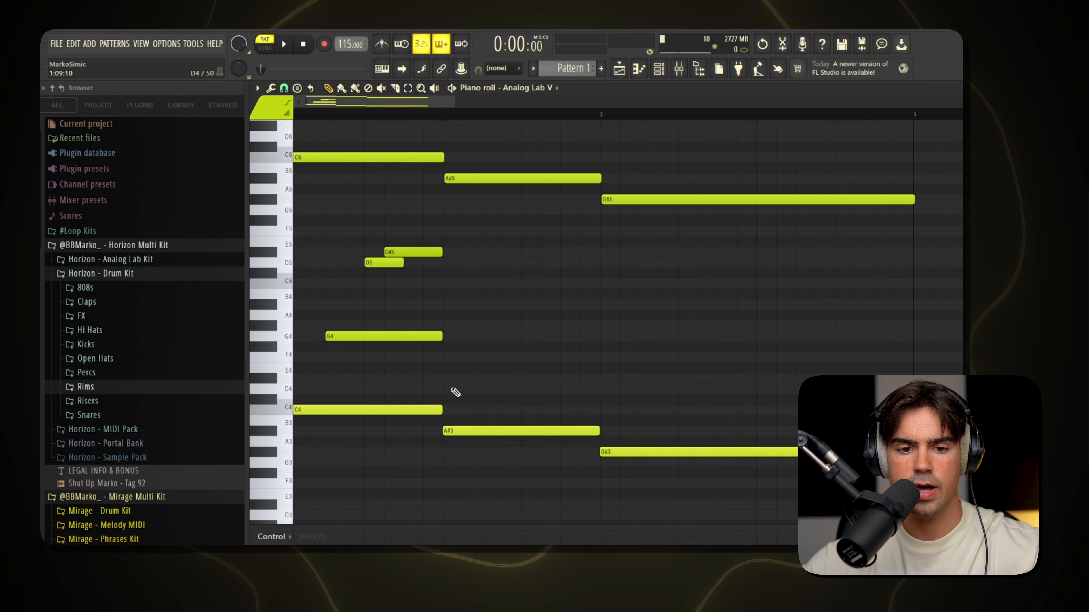
{"action": "left_click", "coordinate": [456, 337]}
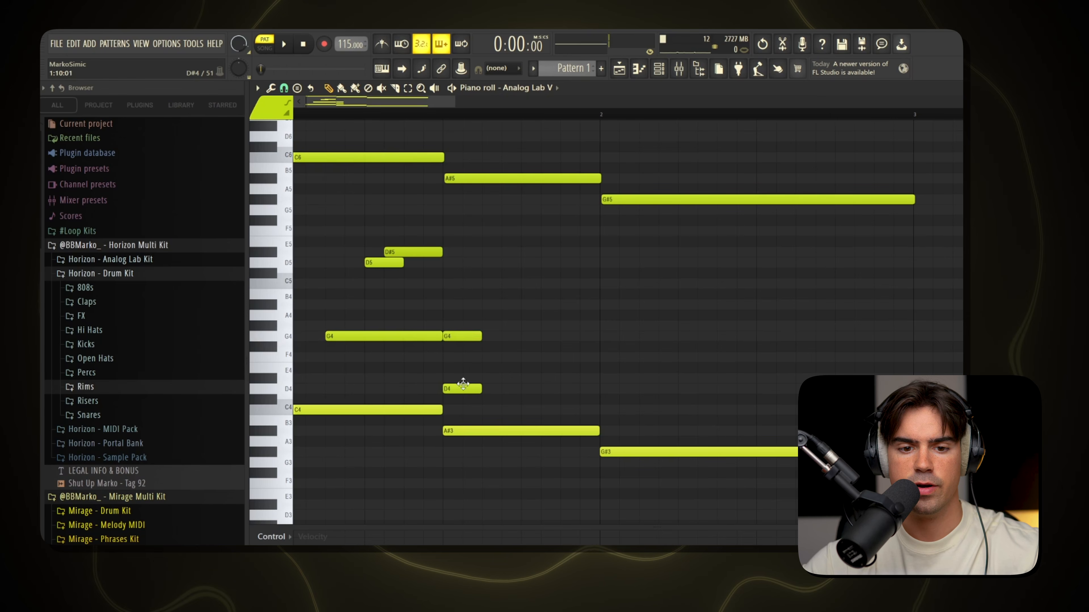
{"action": "right_click", "coordinate": [463, 389]}
{"action": "left_click", "coordinate": [463, 337]}
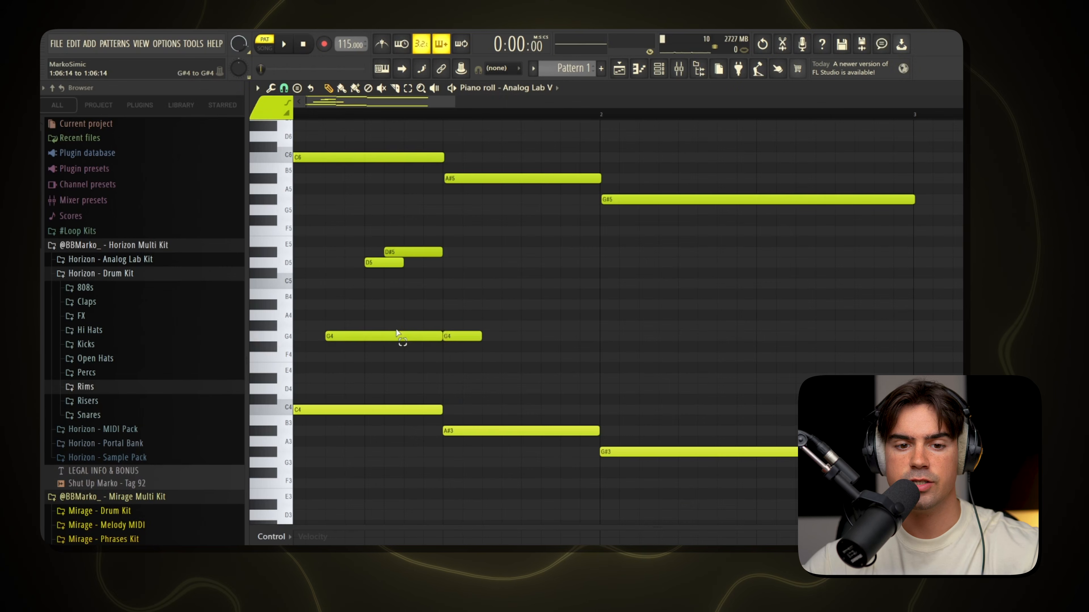
{"action": "left_click_drag", "start_coordinate": [396, 317], "coordinate": [471, 361]}
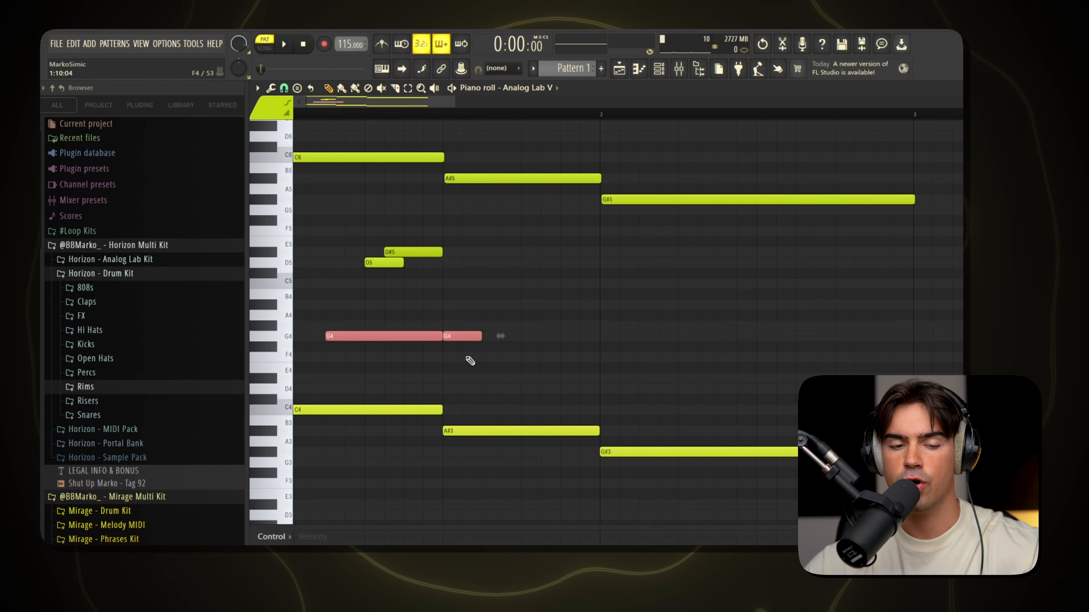
{"action": "left_click", "coordinate": [444, 347], "text": "ctrl"}
{"action": "left_click_drag", "start_coordinate": [396, 315], "coordinate": [388, 352]}
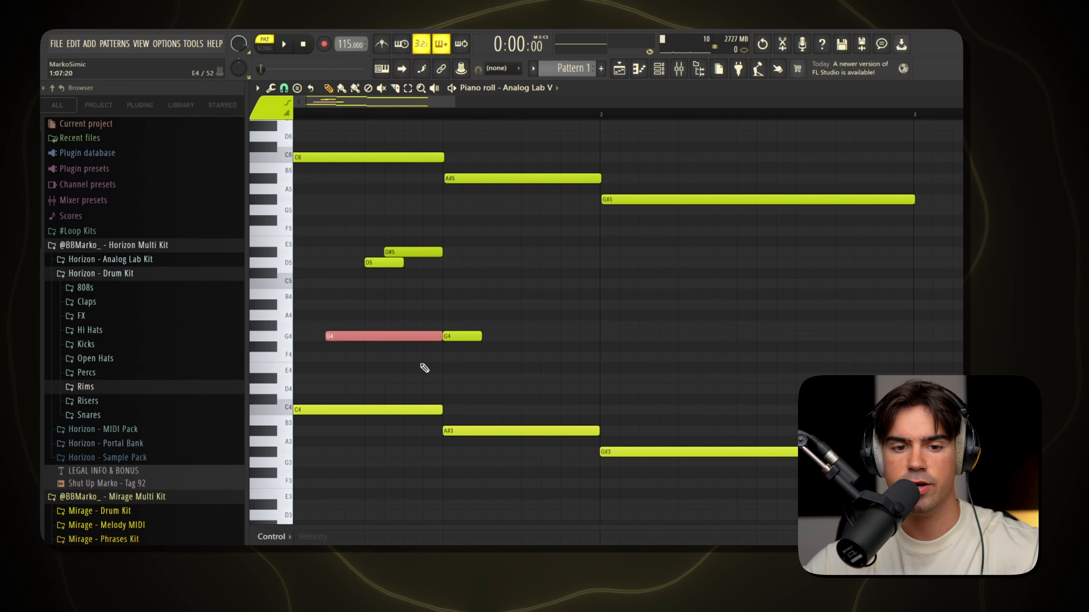
{"action": "left_click_drag", "start_coordinate": [469, 321], "coordinate": [388, 383]}
{"action": "left_click_drag", "start_coordinate": [566, 331], "coordinate": [518, 377]}
{"action": "left_click_drag", "start_coordinate": [352, 236], "coordinate": [550, 366]}
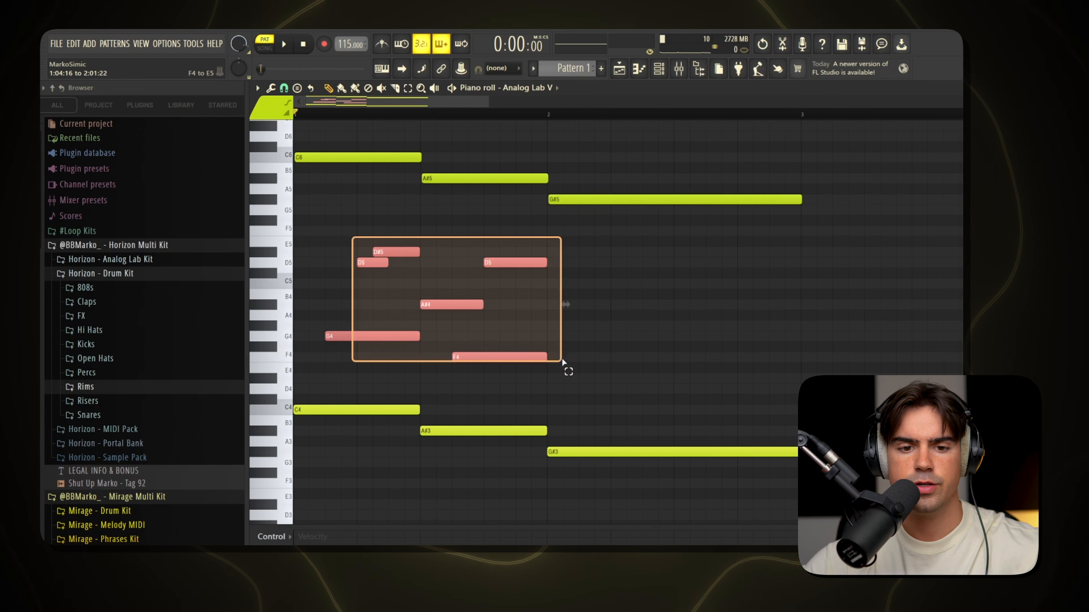
Set the tempo to 113 BPM and play back the pattern with the first two chords.
{"action": "scroll", "coordinate": [481, 277], "scroll_direction": "down", "scroll_amount": 2}
{"action": "left_click_drag", "start_coordinate": [497, 115], "coordinate": [295, 115]}
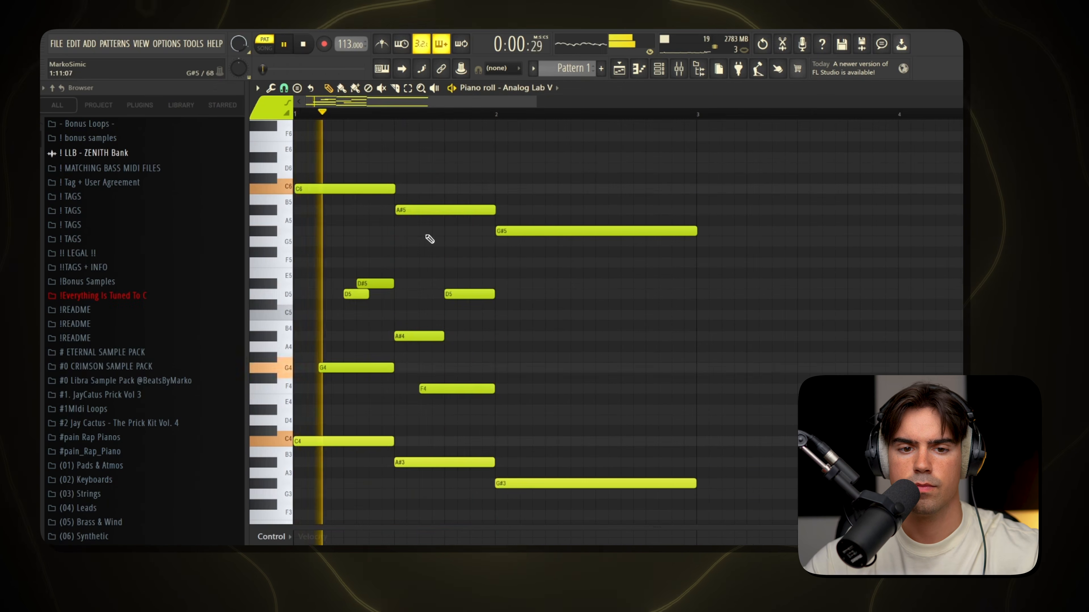
{"action": "scroll", "coordinate": [534, 261], "scroll_direction": "down", "scroll_amount": 2}
{"action": "scroll", "coordinate": [534, 261], "scroll_direction": "up", "scroll_amount": 1}
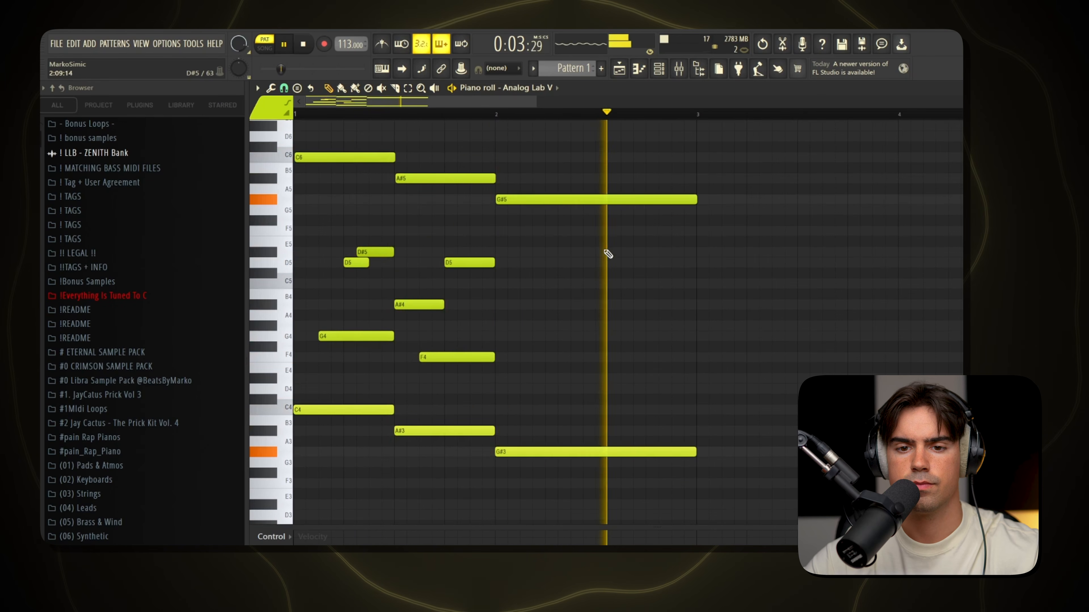
{"action": "key", "text": "space"}
Add staggered G#4, D#4 and C5 notes above G#3, split the A#3 bass note near its end, and play the pattern.
{"action": "left_click_drag", "start_coordinate": [522, 248], "coordinate": [659, 395]}
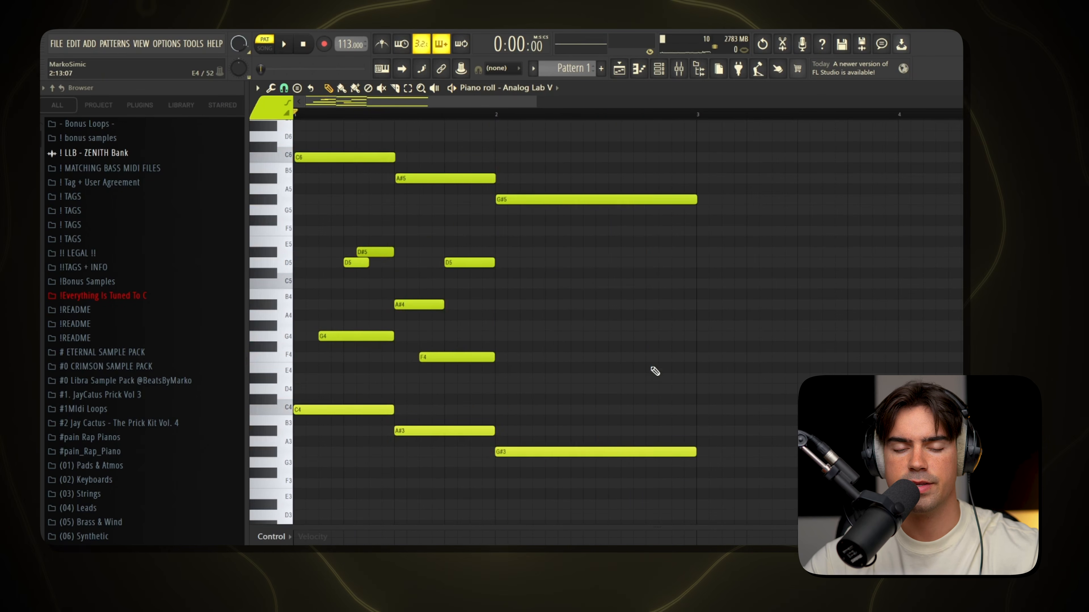
{"action": "scroll", "coordinate": [609, 315], "scroll_direction": "down", "scroll_amount": 3}
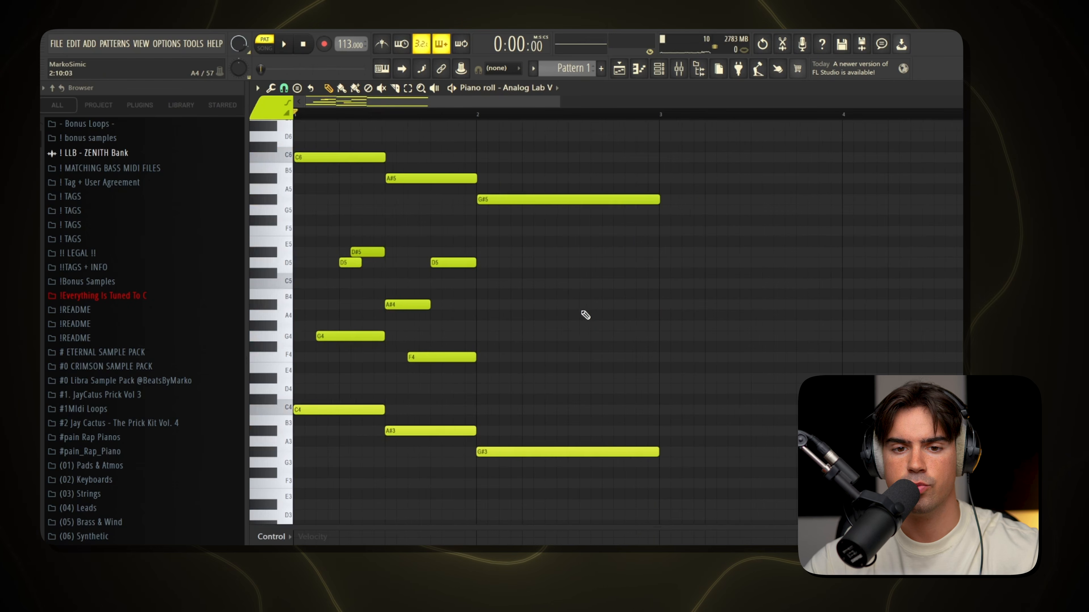
{"action": "key", "text": "space"}
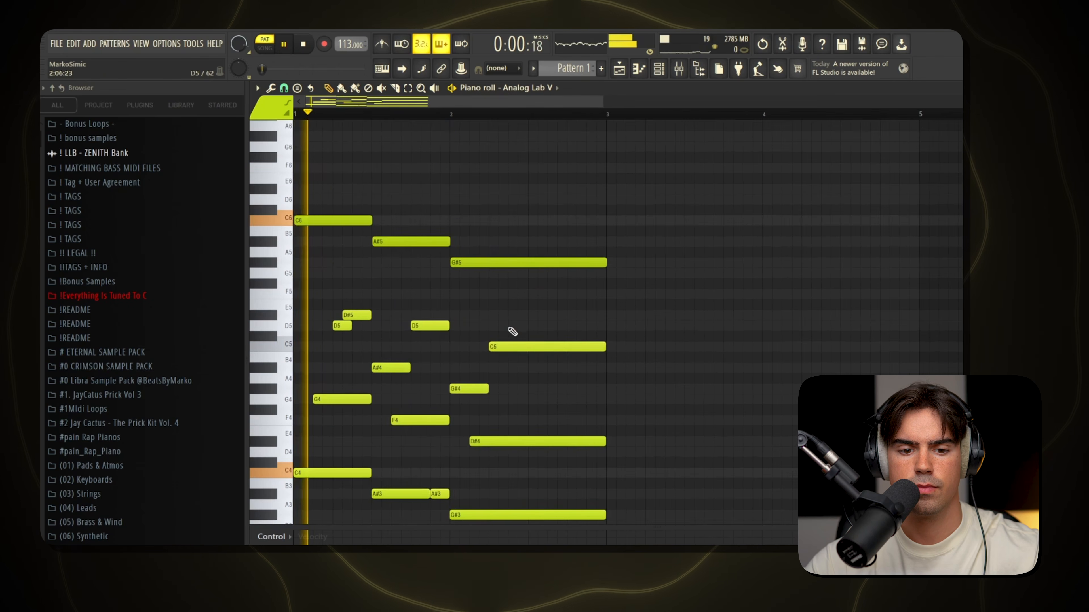
{"action": "scroll", "coordinate": [513, 331], "scroll_direction": "down", "scroll_amount": 2}
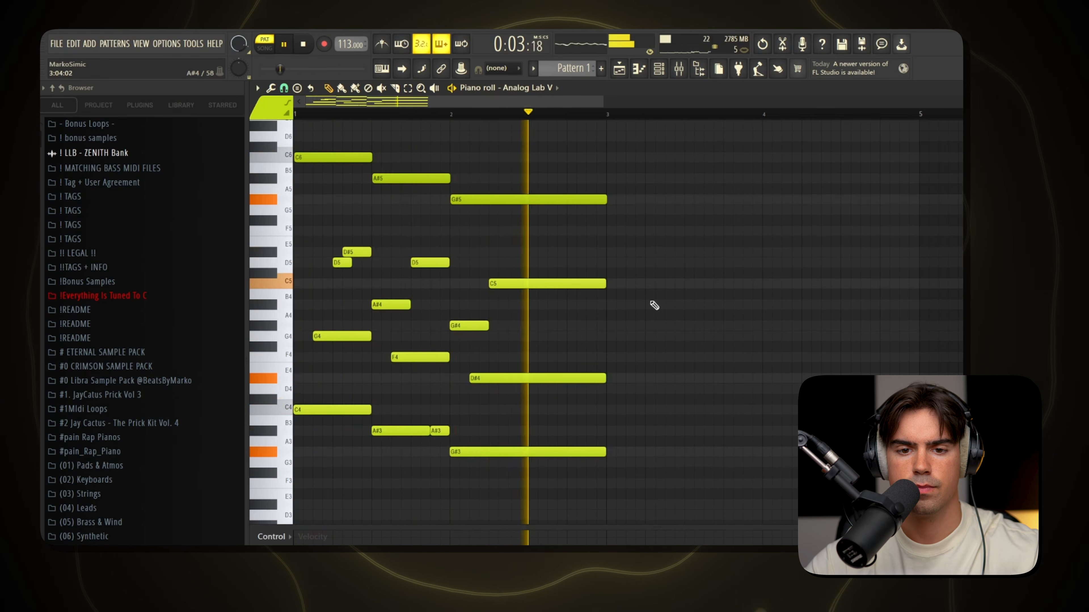
{"action": "key", "text": "space"}
Duplicate the whole two-bar pattern and flip the copy horizontally with the score flipper.
{"action": "key", "text": "ctrl+a"}
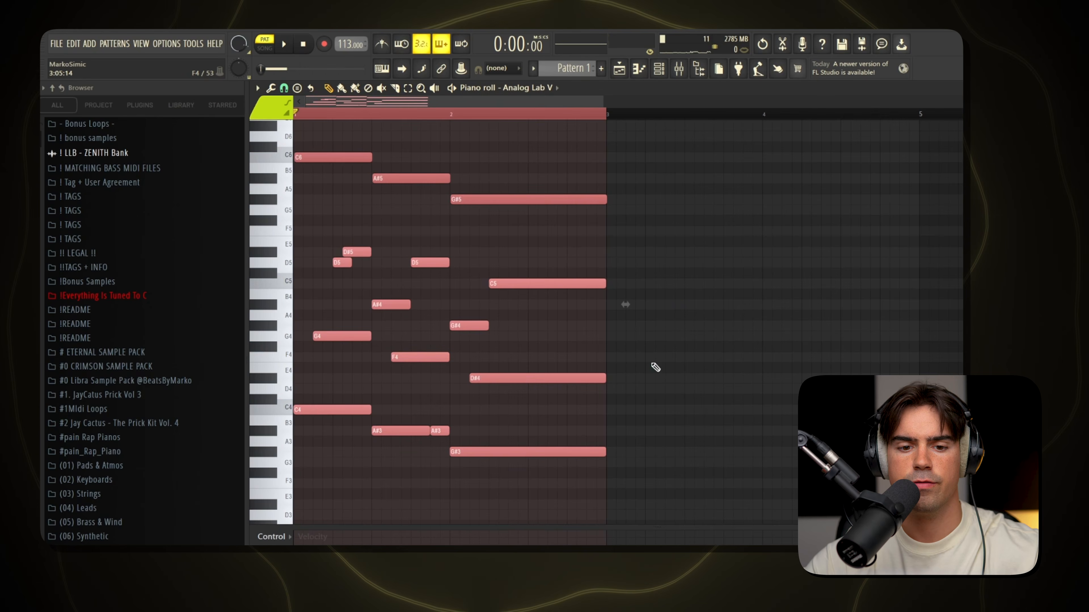
{"action": "key", "text": "ctrl+d"}
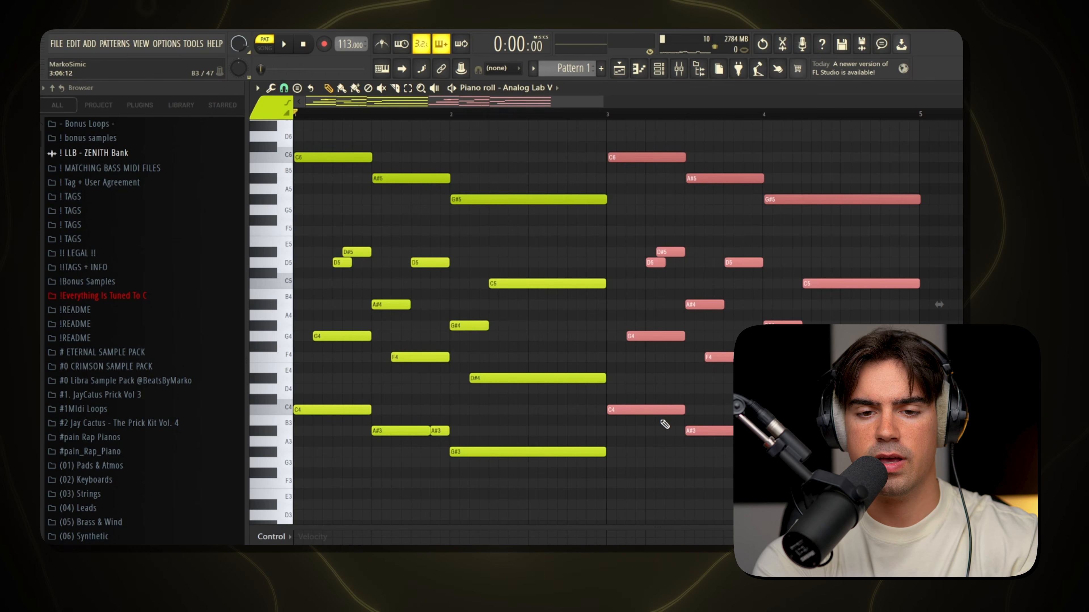
{"action": "key", "text": "alt+y"}
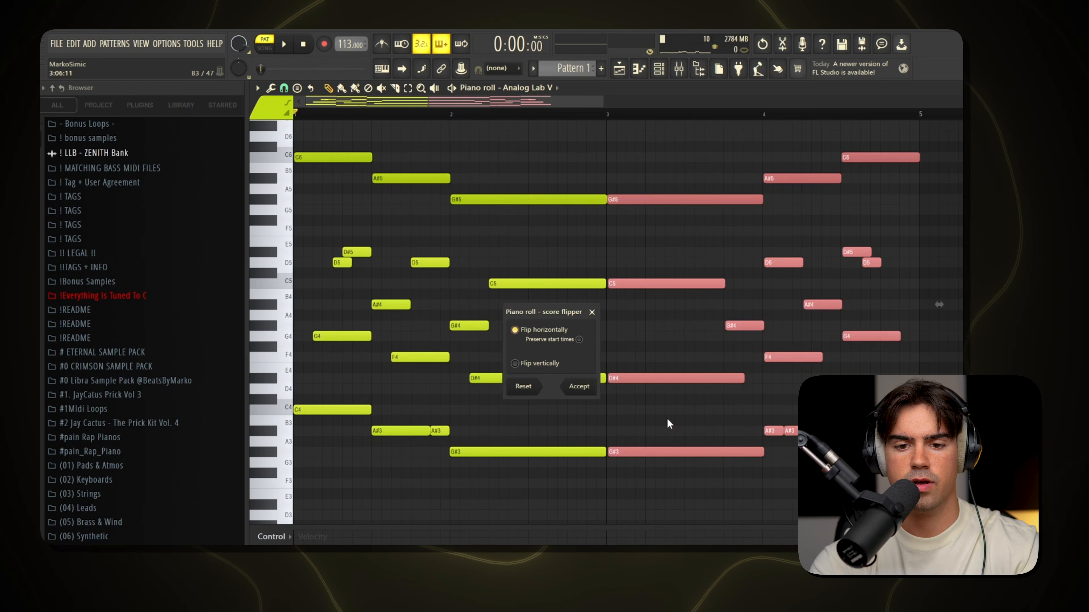
{"action": "key", "text": "Return"}
{"action": "key", "text": "ctrl+d"}
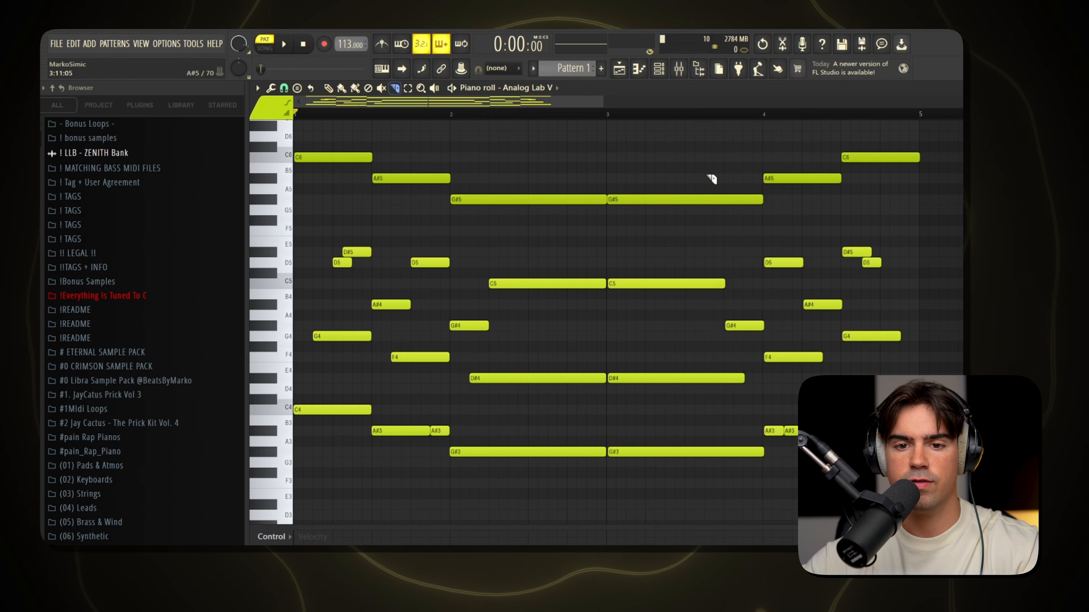
Slice the G# chord notes at the middle of bar 3 and delete everything in the bar's second half.
{"action": "left_click_drag", "start_coordinate": [675, 171], "coordinate": [686, 218]}
{"action": "left_click_drag", "start_coordinate": [691, 481], "coordinate": [691, 480]}
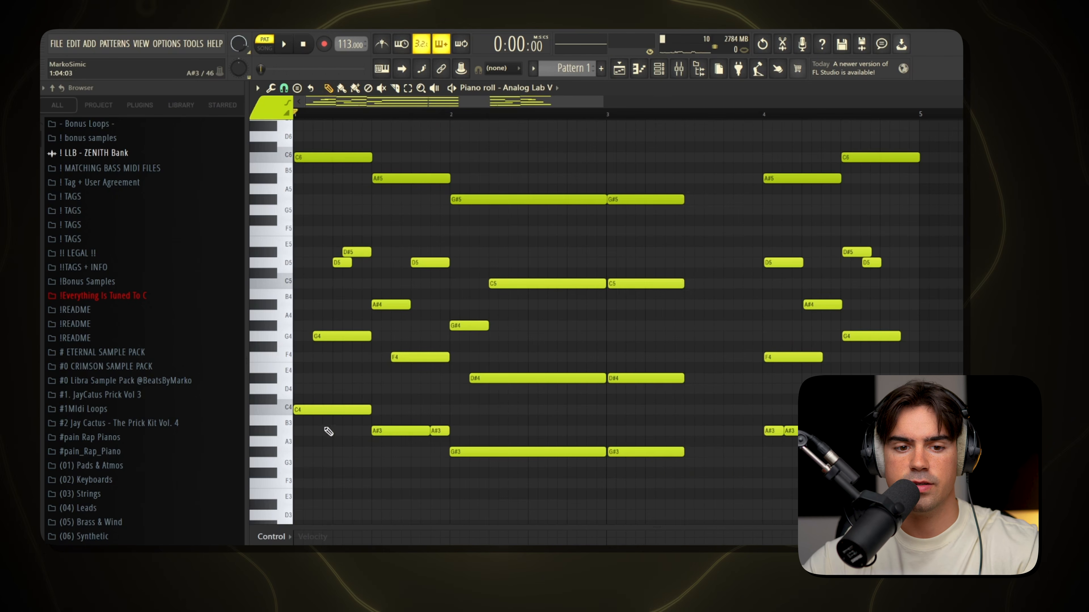
{"action": "left_click_drag", "start_coordinate": [345, 351], "coordinate": [437, 143]}
{"action": "left_click_drag", "start_coordinate": [677, 163], "coordinate": [613, 509]}
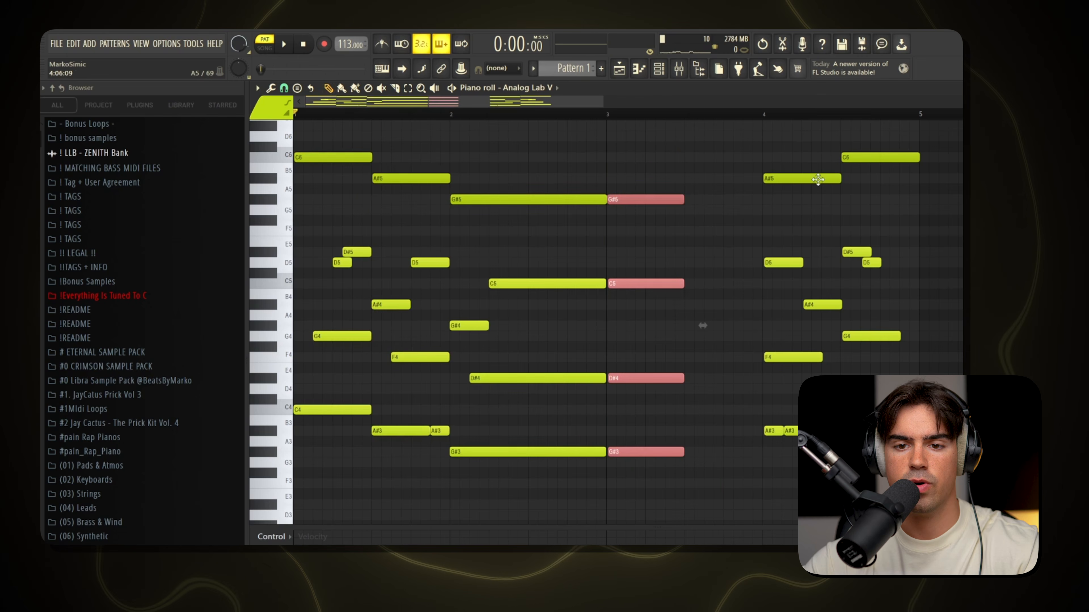
Move the flipped A# and C chords half a bar earlier and lengthen the last C chord to fill bar 4.
{"action": "left_click_drag", "start_coordinate": [825, 141], "coordinate": [755, 429]}
{"action": "left_click_drag", "start_coordinate": [930, 131], "coordinate": [820, 429]}
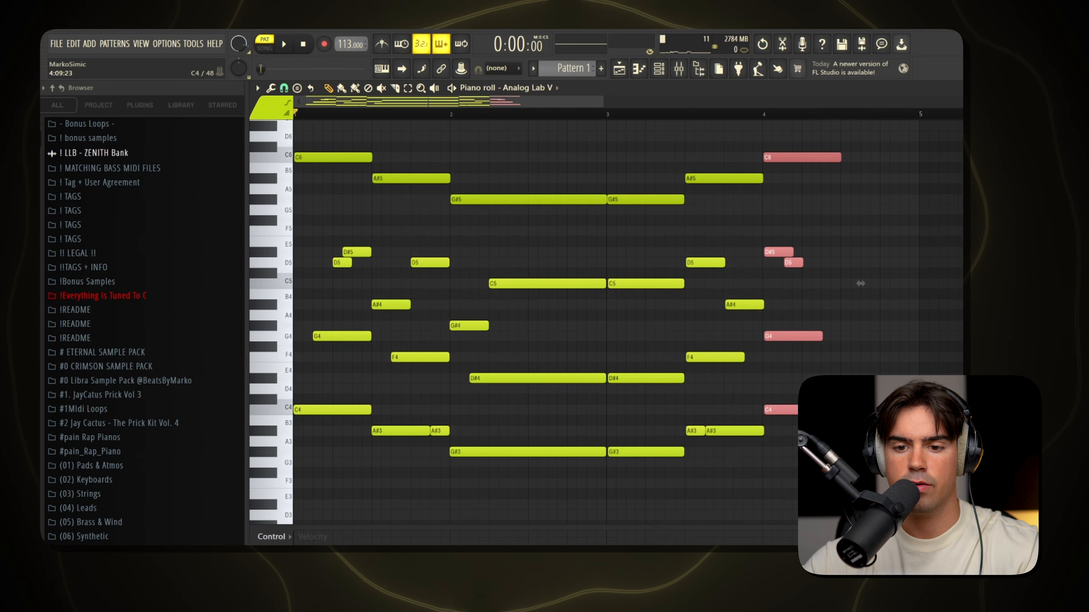
{"action": "left_click_drag", "start_coordinate": [860, 284], "coordinate": [904, 336]}
{"action": "key", "text": "ctrl+d"}
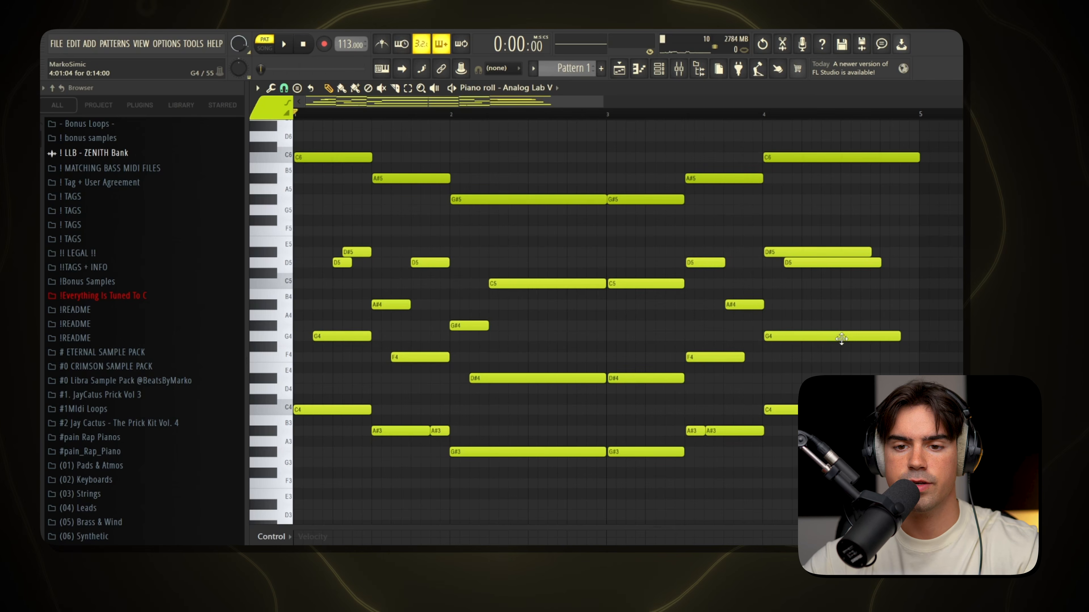
Restagger the middle notes of bars 3 and 4 like the first two bars, ending the final G4 and D#5 with bar 4.
{"action": "left_click_drag", "start_coordinate": [670, 142], "coordinate": [698, 463]}
{"action": "left_click_drag", "start_coordinate": [329, 142], "coordinate": [387, 380]}
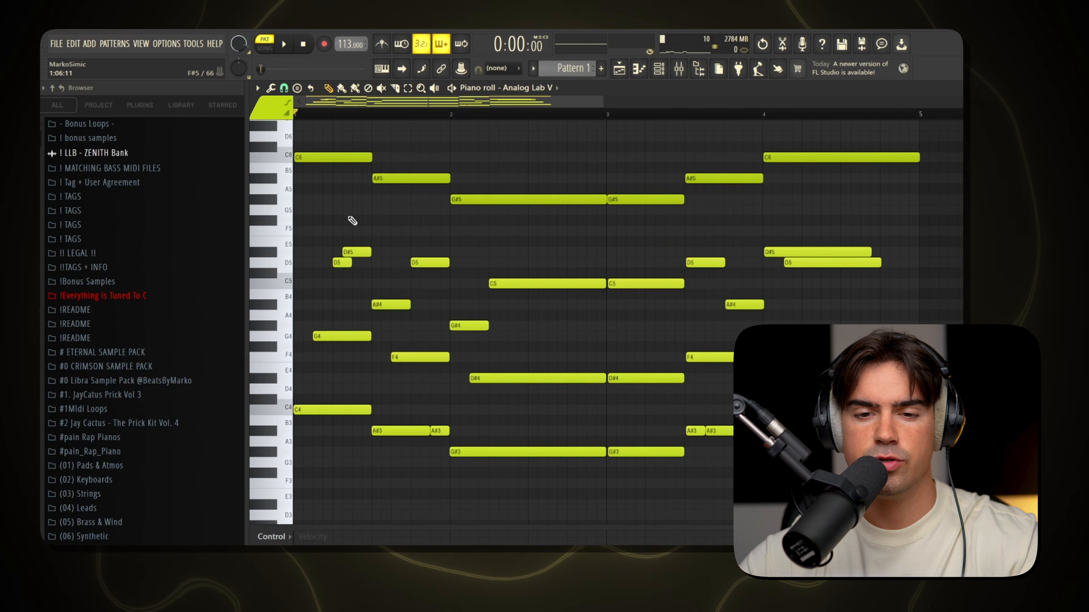
{"action": "left_click_drag", "start_coordinate": [343, 178], "coordinate": [386, 327]}
{"action": "key", "text": "ctrl+d"}
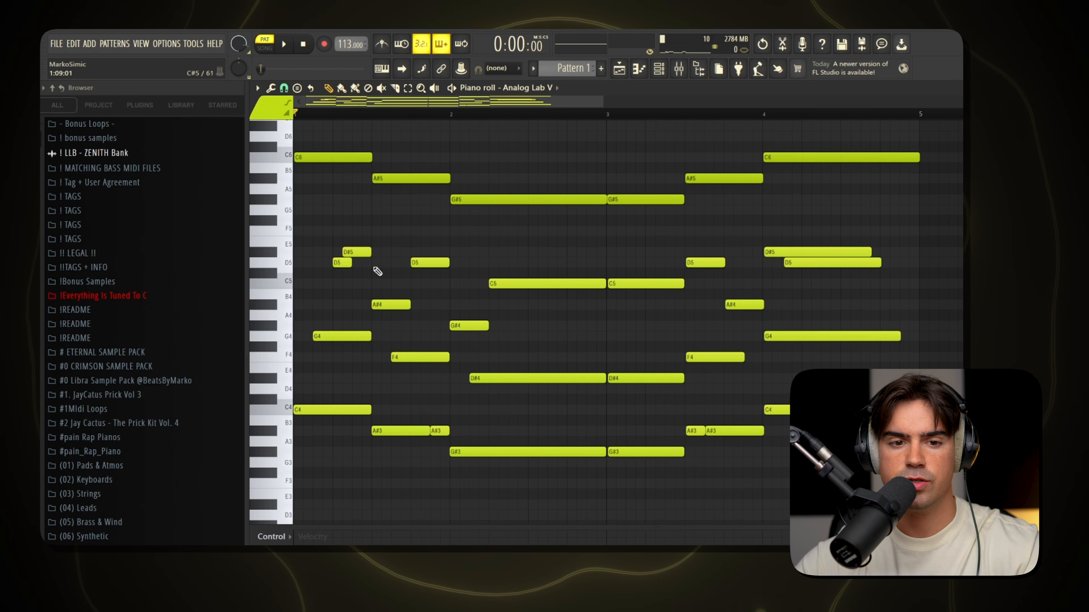
{"action": "left_click_drag", "start_coordinate": [329, 143], "coordinate": [429, 450]}
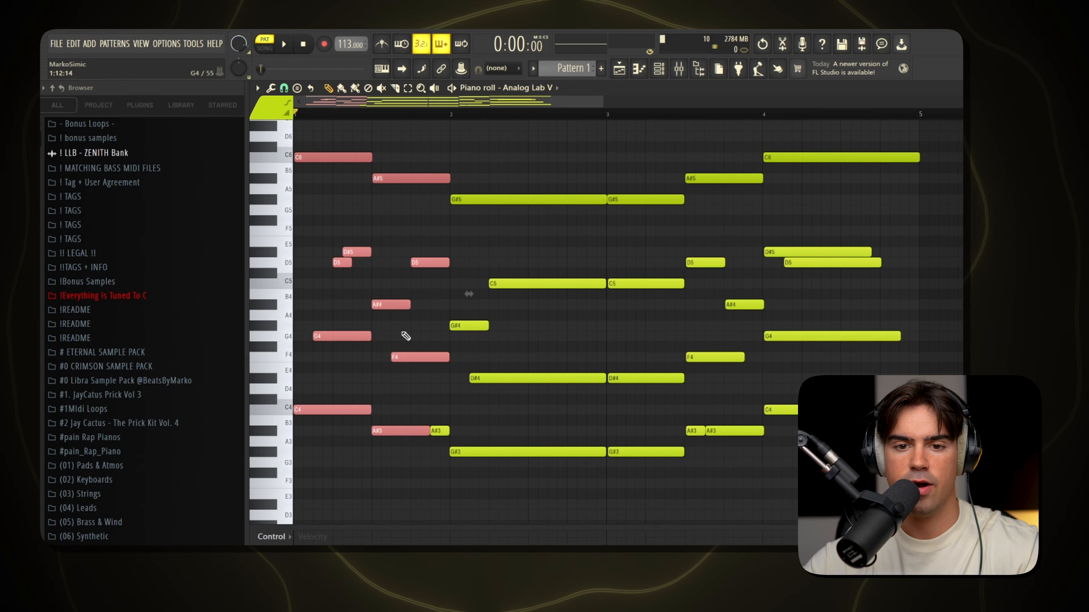
{"action": "key", "text": "ctrl+d"}
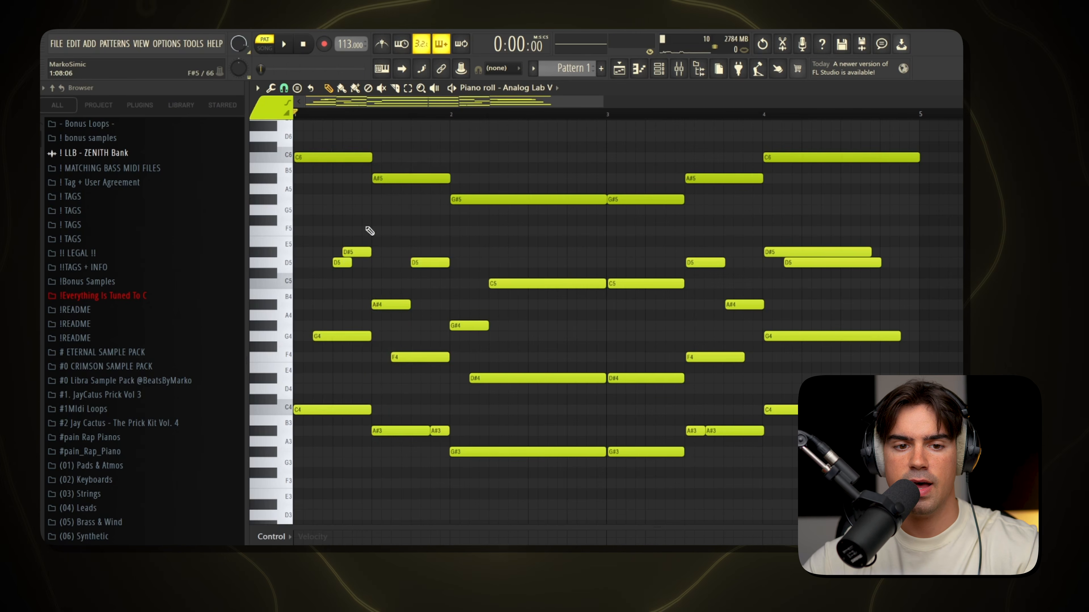
{"action": "left_click_drag", "start_coordinate": [352, 214], "coordinate": [414, 405]}
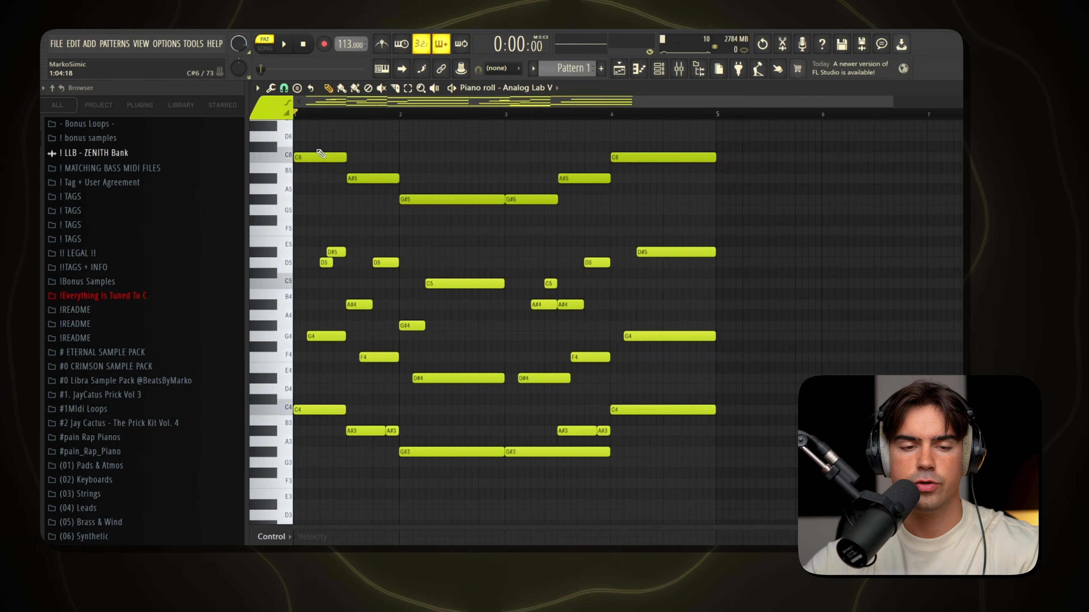
Duplicate the whole four-bar melody so the pattern fills eight bars.
{"action": "left_click_drag", "start_coordinate": [323, 140], "coordinate": [670, 491]}
{"action": "left_click", "coordinate": [587, 284], "text": "ctrl"}
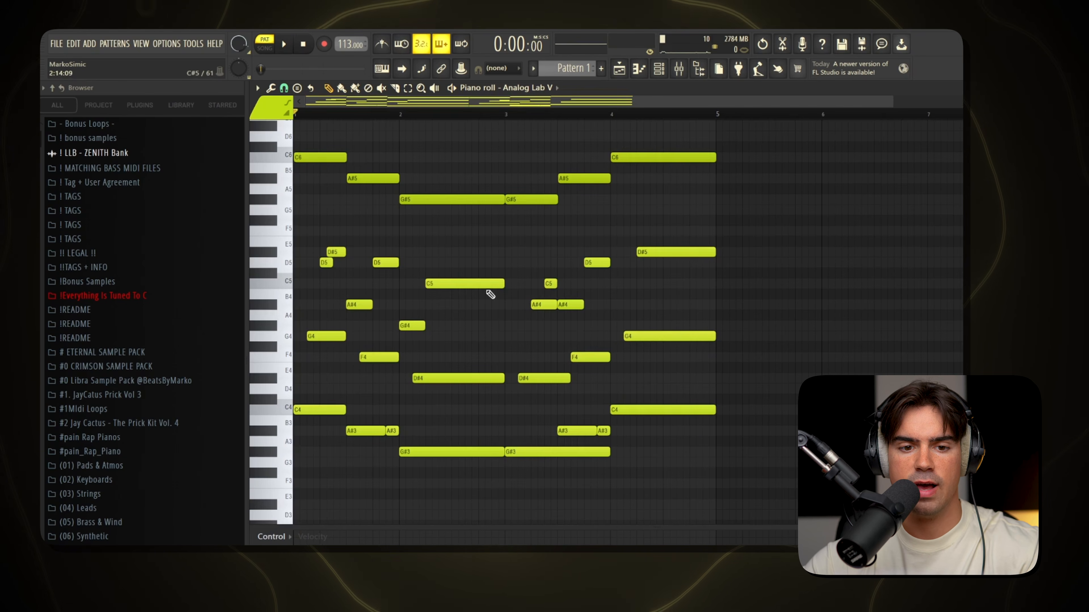
{"action": "scroll", "coordinate": [542, 370], "scroll_direction": "down", "scroll_amount": 2}
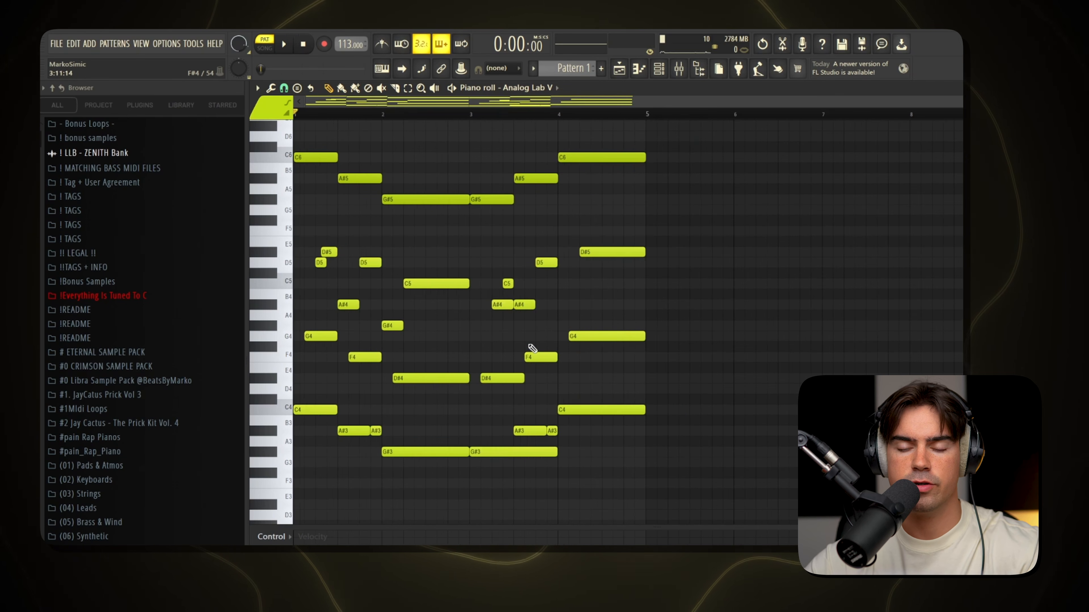
{"action": "key", "text": "ctrl+b"}
{"action": "left_click", "coordinate": [530, 347], "text": "ctrl"}
{"action": "scroll", "coordinate": [529, 345], "scroll_direction": "up", "scroll_amount": 3}
{"action": "scroll", "coordinate": [497, 266], "scroll_direction": "down", "scroll_amount": 5}
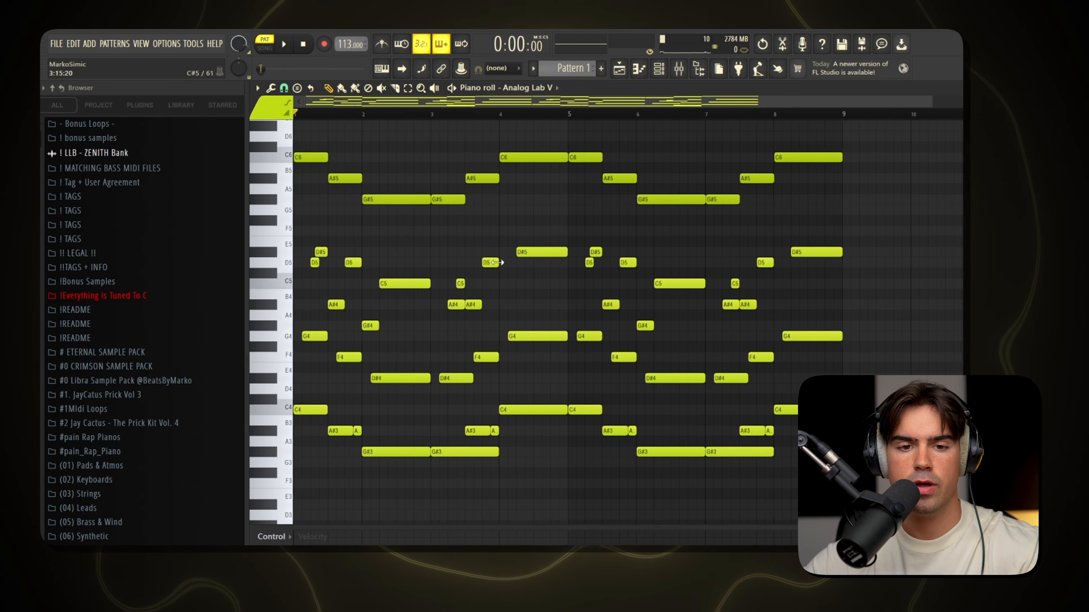
Play back the extended pattern to listen to the full four-bar progression.
{"action": "key", "text": "space"}
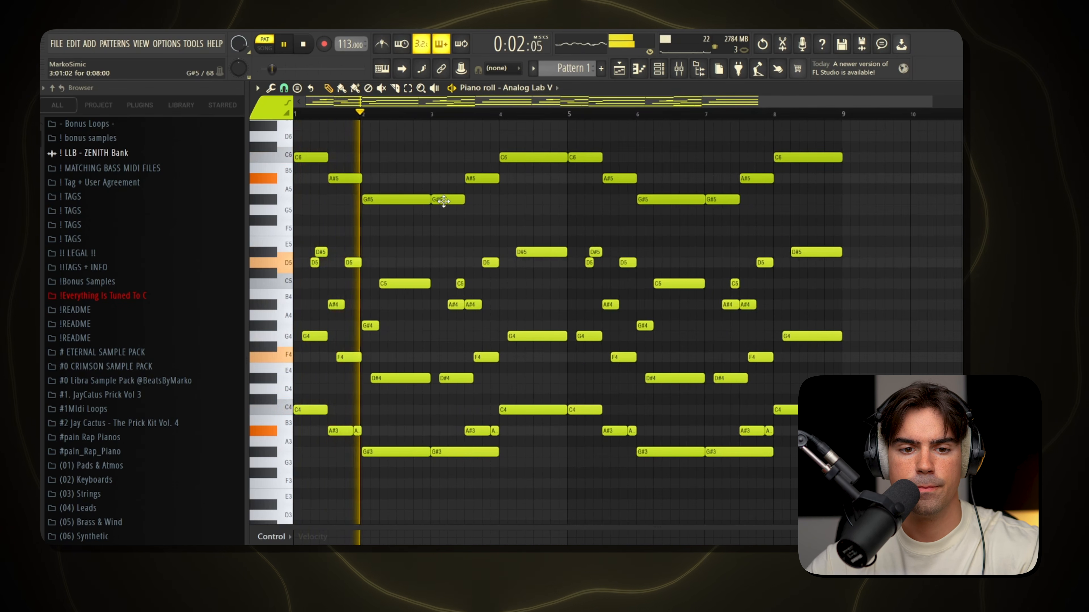
{"action": "scroll", "coordinate": [393, 211], "scroll_direction": "up", "scroll_amount": 3}
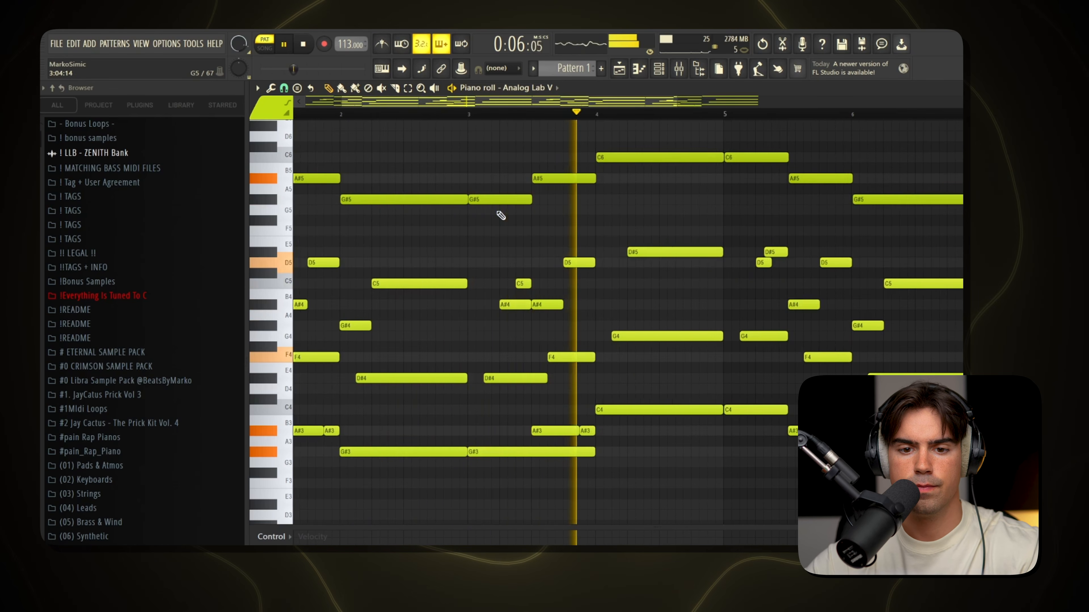
{"action": "scroll", "coordinate": [646, 238], "scroll_direction": "down", "scroll_amount": 2}
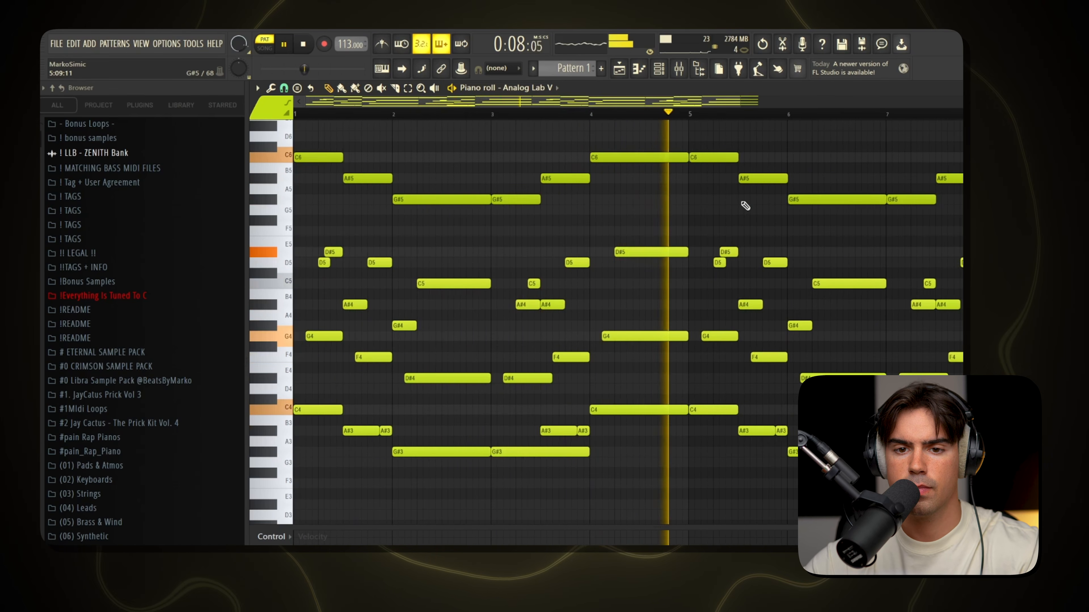
{"action": "key", "text": "space"}
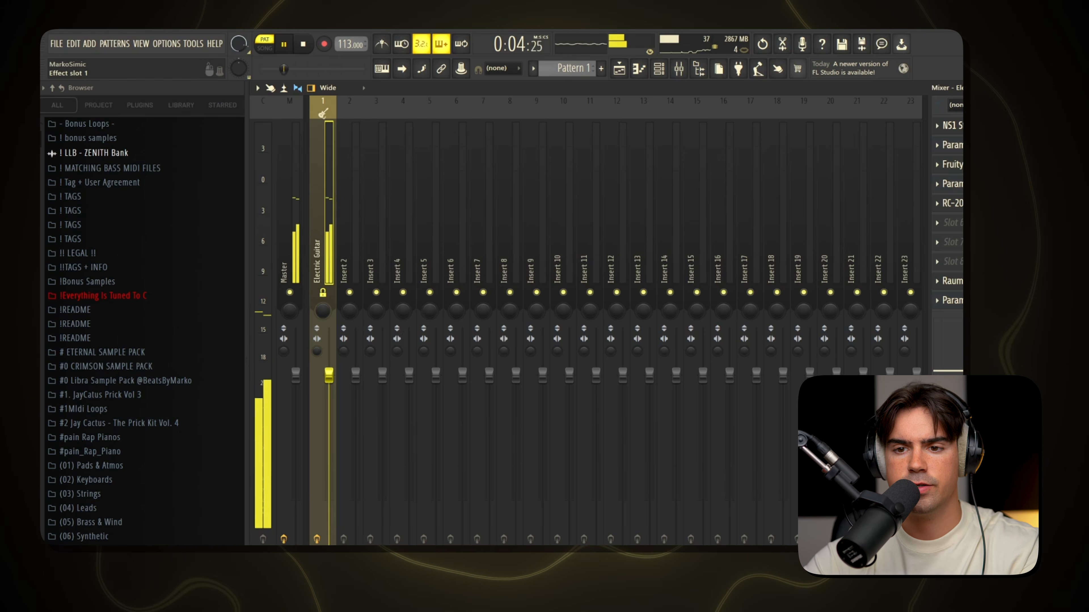
Inspect the Electric Guitar mixer track's effects one by one: NS1 Stereo, the parametric EQ, Fruity Delay 2, RC-20 Retro Color and Raum.
{"action": "left_click", "coordinate": [952, 126]}
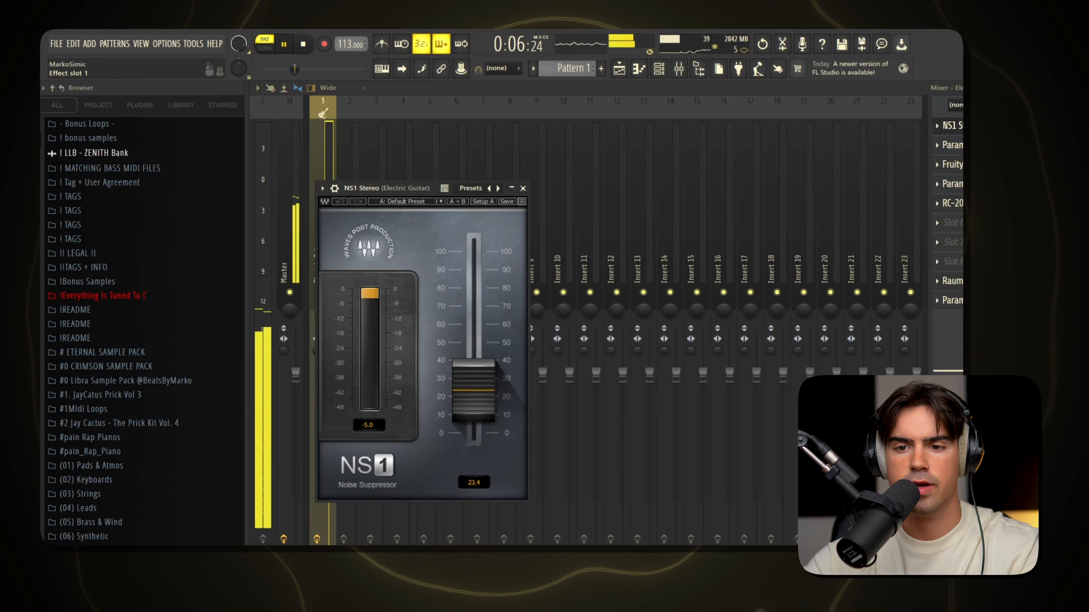
{"action": "left_click", "coordinate": [953, 126]}
{"action": "left_click", "coordinate": [952, 145]}
{"action": "left_click", "coordinate": [952, 145]}
{"action": "left_click", "coordinate": [952, 164]}
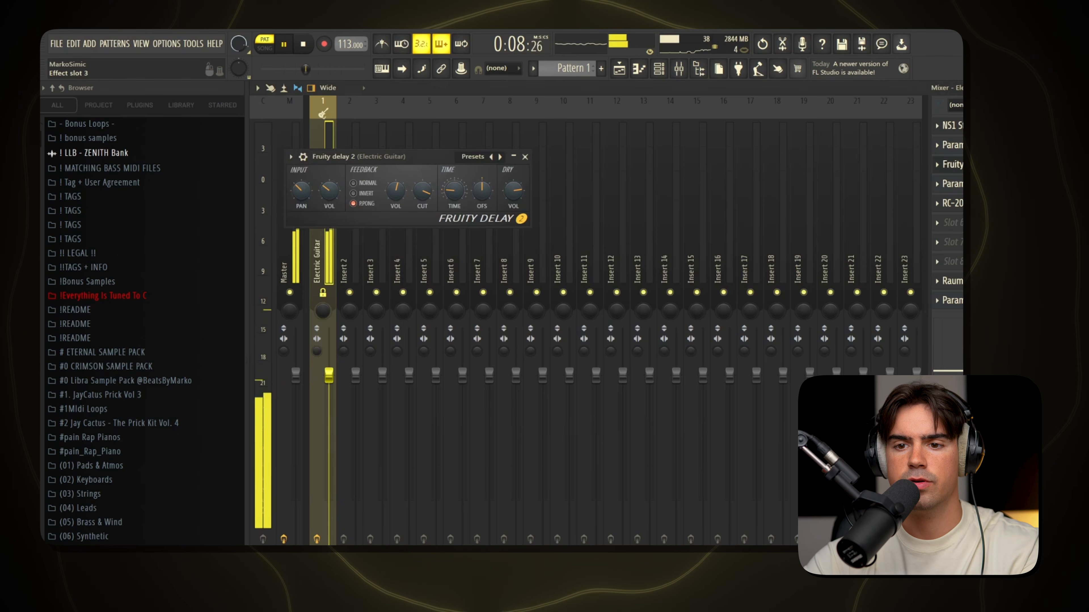
{"action": "left_click", "coordinate": [952, 164]}
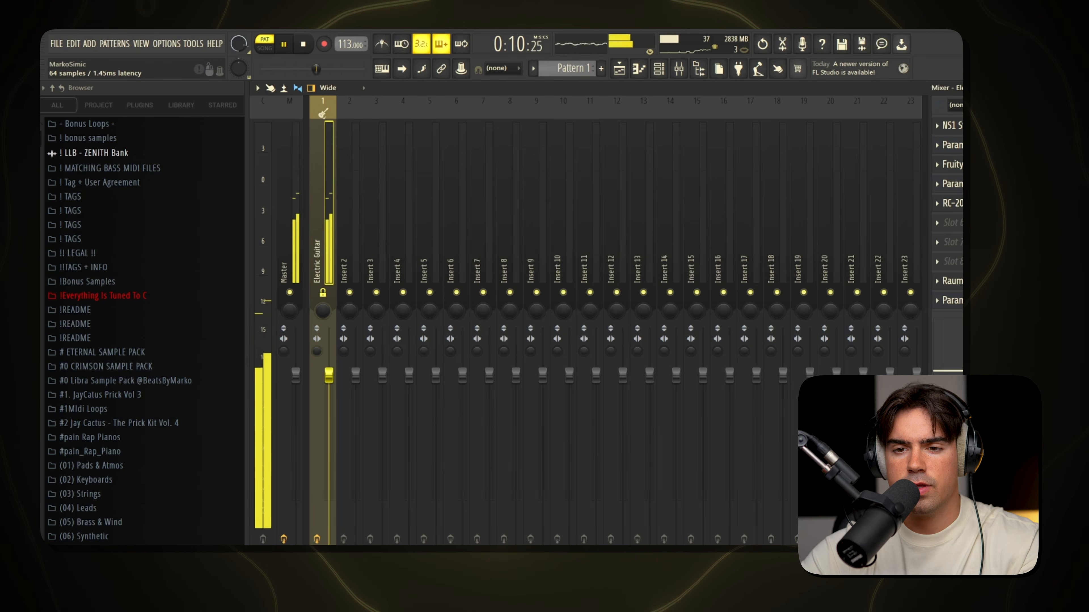
{"action": "left_click", "coordinate": [952, 202]}
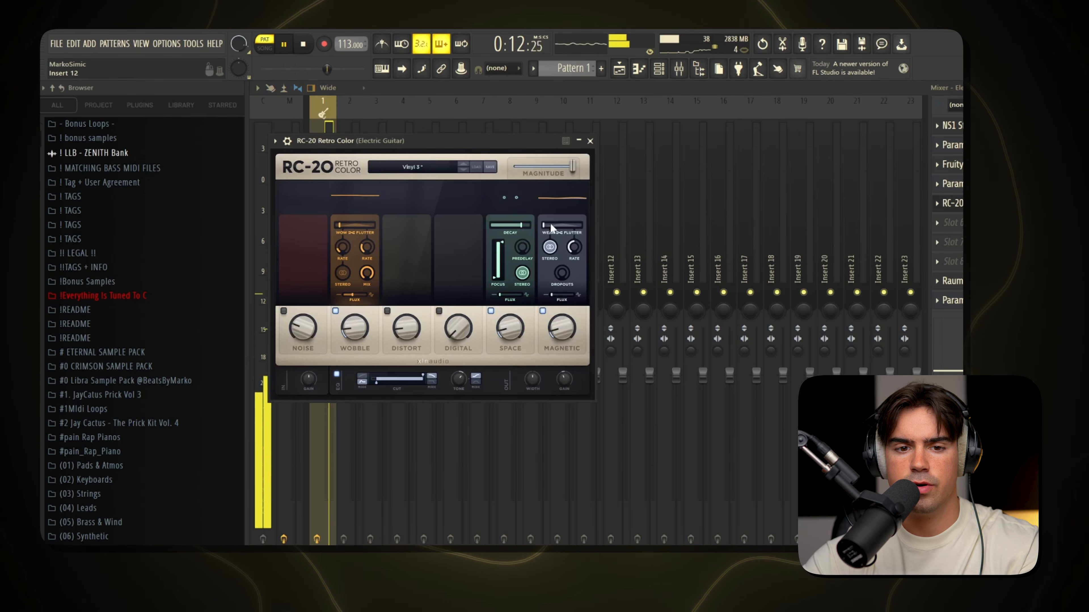
{"action": "left_click", "coordinate": [952, 203]}
{"action": "left_click", "coordinate": [952, 281]}
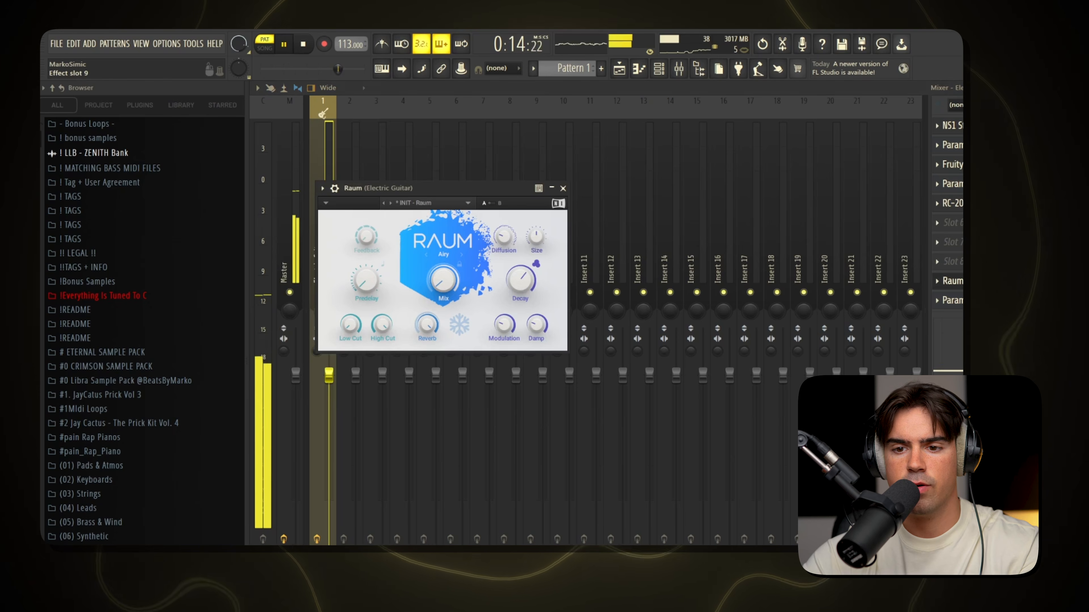
{"action": "left_click", "coordinate": [952, 281]}
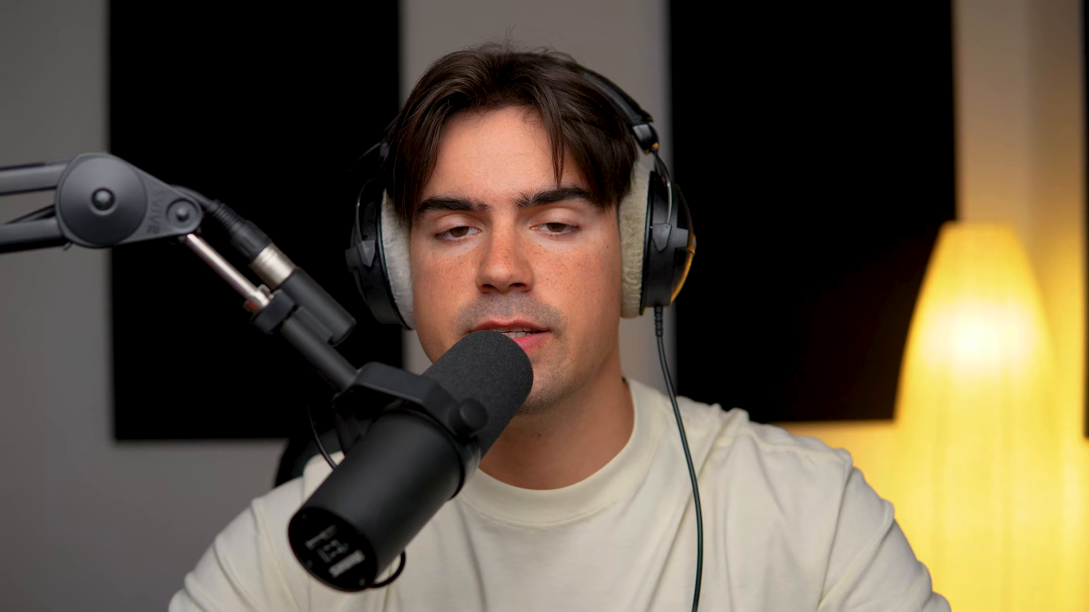
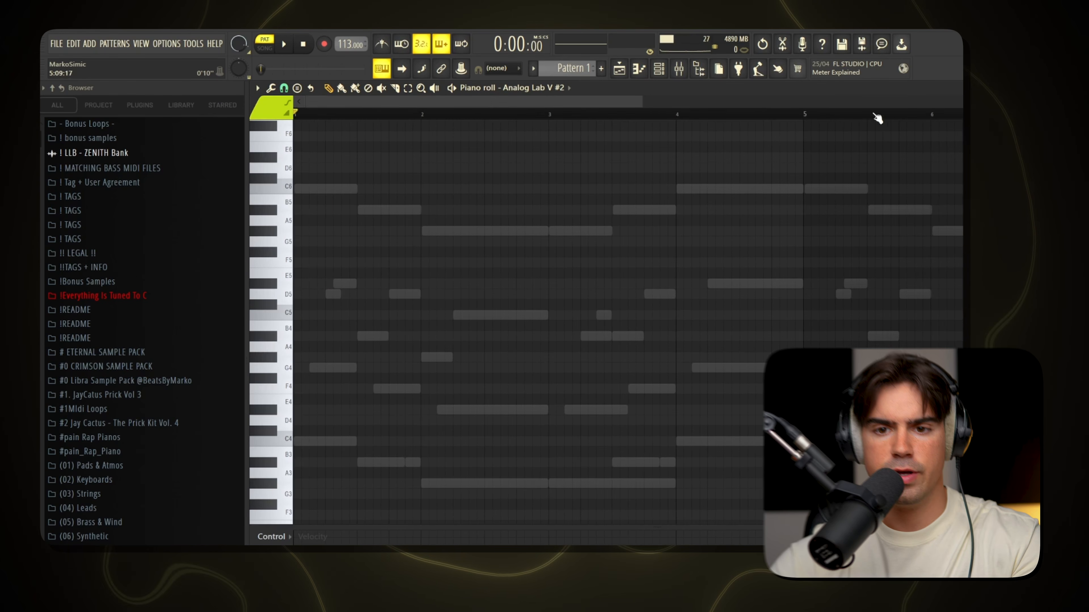
Examine the gaps in the four-bar chord melody where a counter melody could fit, and play the bars back.
{"action": "left_click_drag", "start_coordinate": [805, 116], "coordinate": [188, 234]}
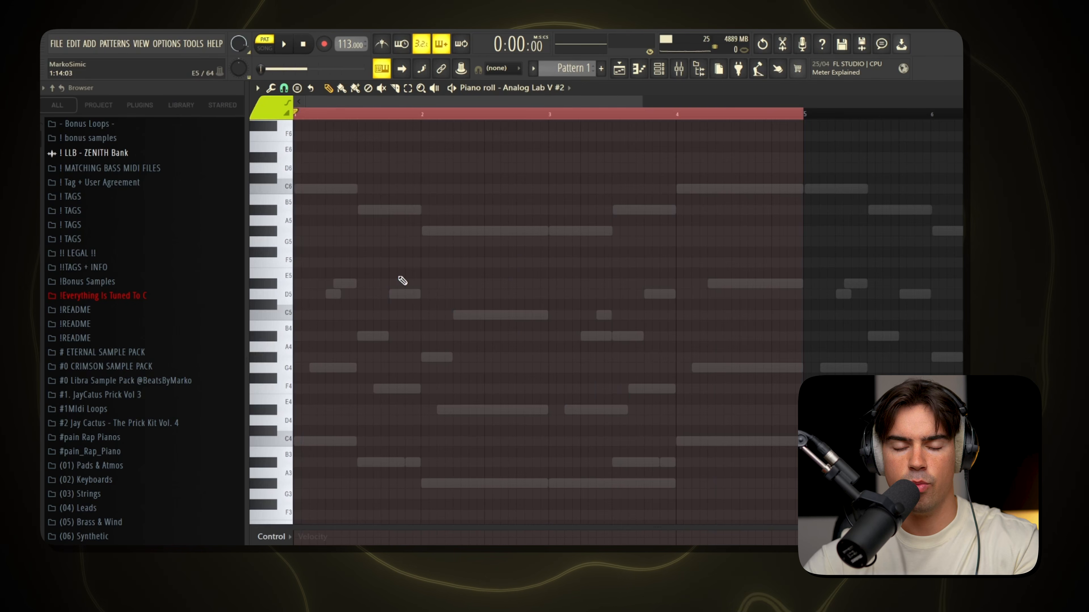
{"action": "key", "text": "ctrl+d"}
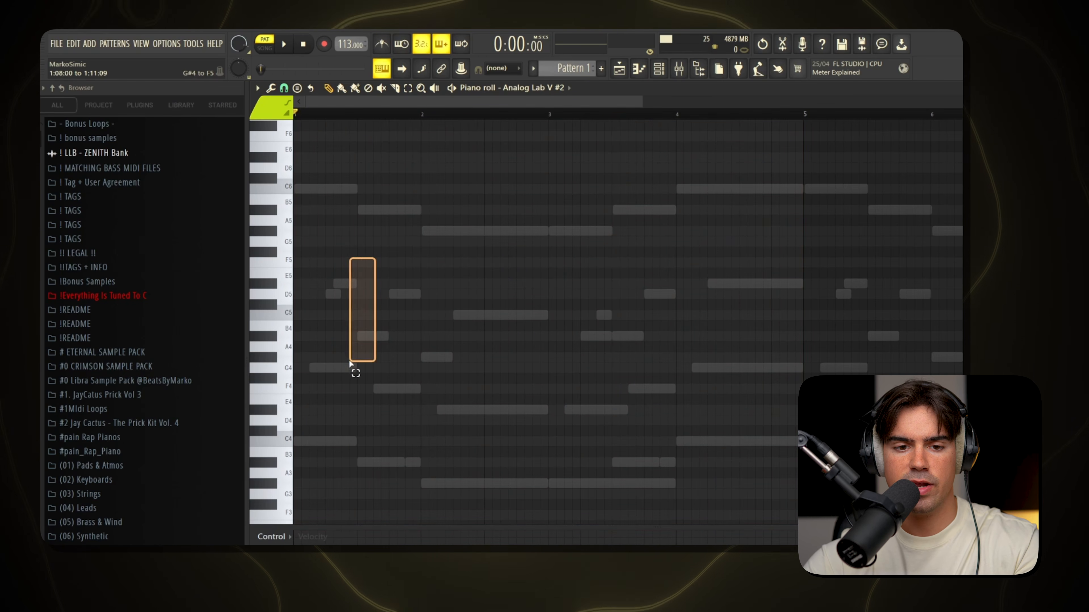
{"action": "left_click_drag", "start_coordinate": [339, 364], "coordinate": [339, 365]}
{"action": "mouse_move", "coordinate": [523, 268]}
{"action": "left_mouse_down"}
{"action": "mouse_move", "coordinate": [476, 363]}
{"action": "mouse_move", "coordinate": [440, 392]}
{"action": "mouse_move", "coordinate": [493, 386]}
{"action": "mouse_move", "coordinate": [451, 391]}
{"action": "left_mouse_up"}
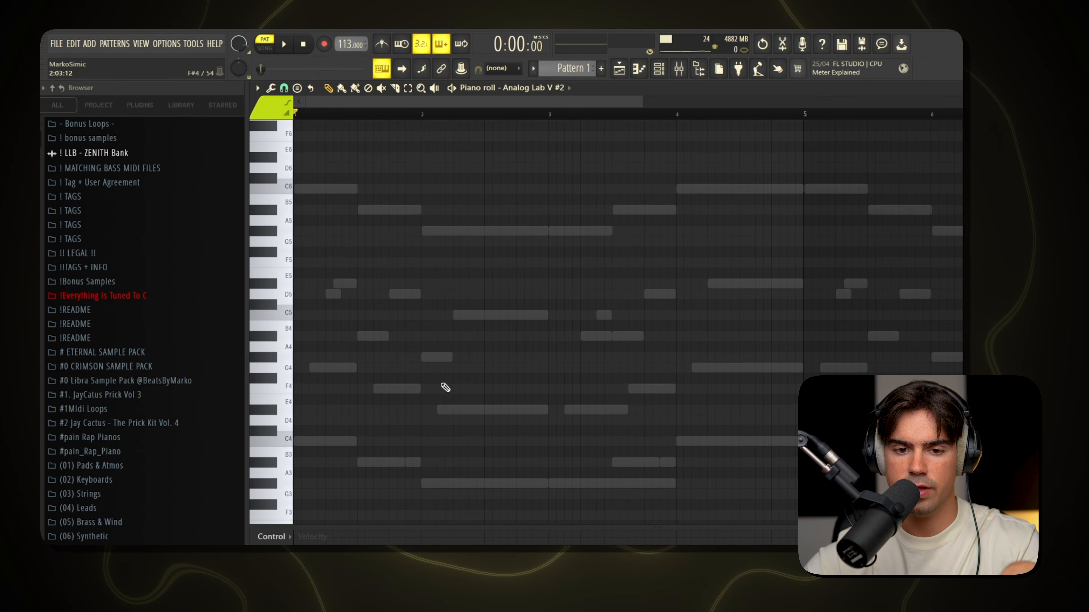
{"action": "left_click_drag", "start_coordinate": [605, 206], "coordinate": [780, 414]}
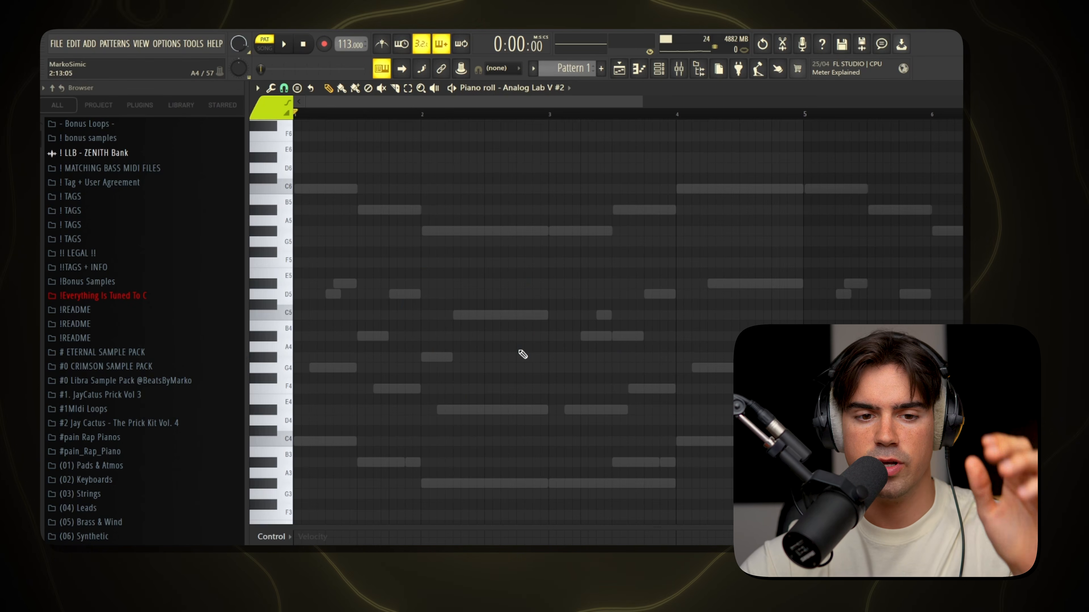
{"action": "left_click_drag", "start_coordinate": [414, 269], "coordinate": [340, 371]}
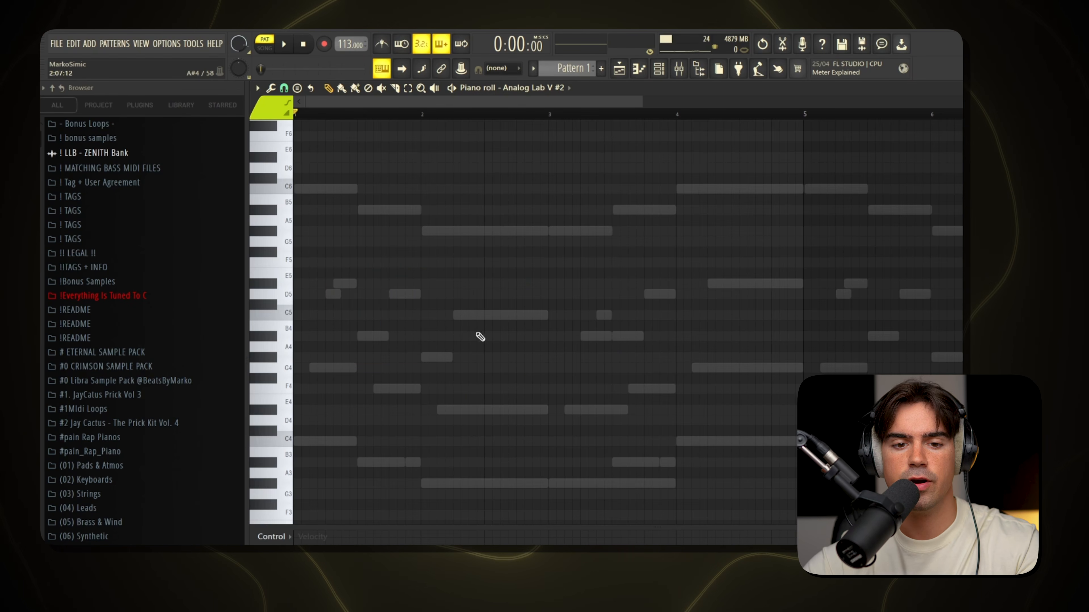
{"action": "left_click_drag", "start_coordinate": [519, 276], "coordinate": [465, 383]}
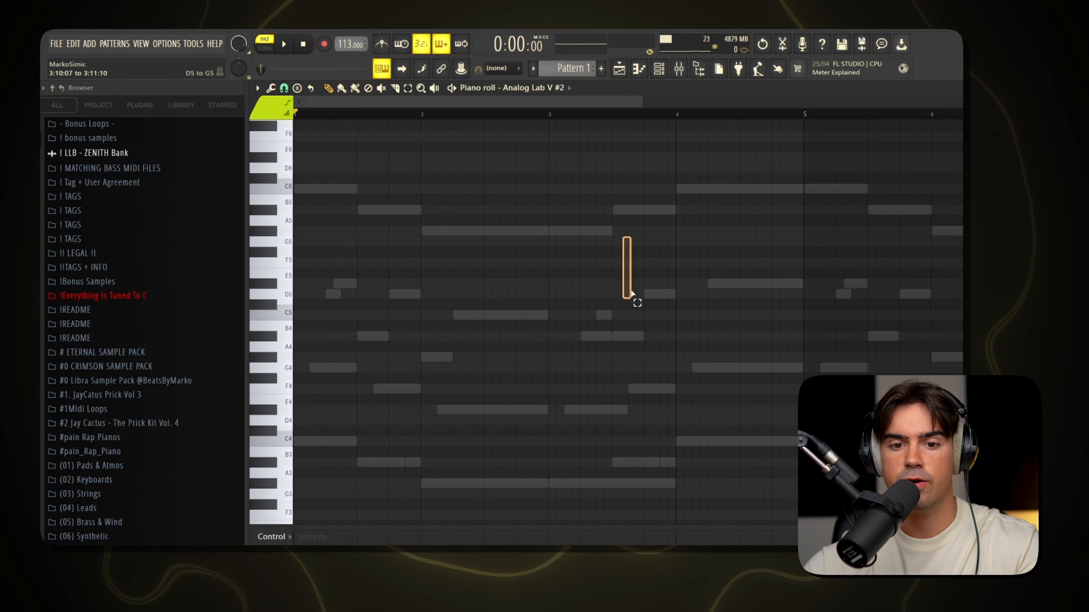
{"action": "left_click_drag", "start_coordinate": [642, 381], "coordinate": [640, 383]}
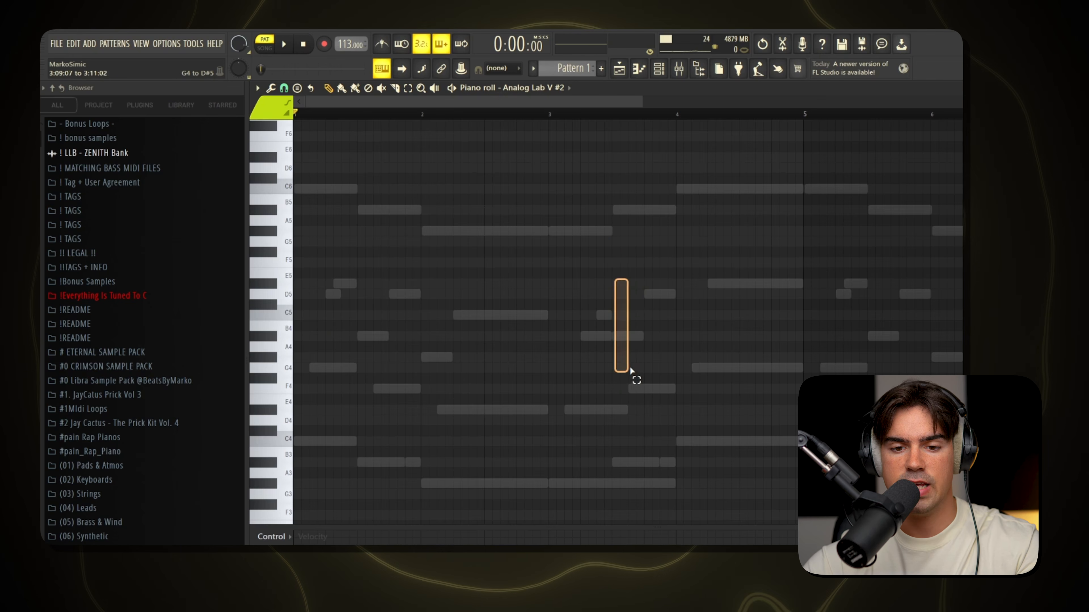
{"action": "mouse_move", "coordinate": [719, 268]}
{"action": "left_mouse_down"}
{"action": "mouse_move", "coordinate": [762, 361]}
{"action": "mouse_move", "coordinate": [777, 361]}
{"action": "left_mouse_up"}
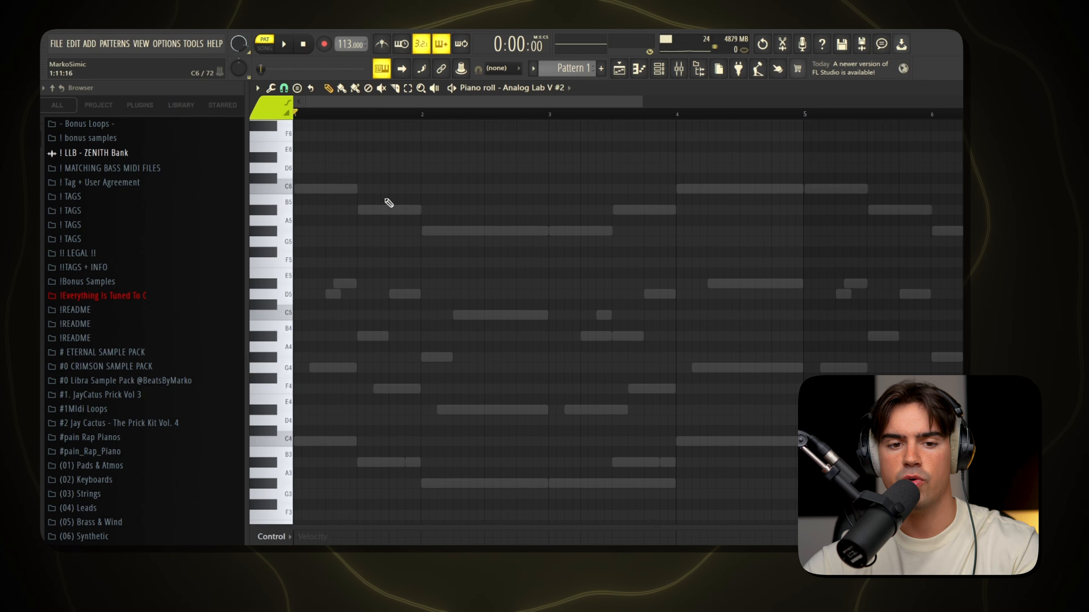
{"action": "key", "text": "space"}
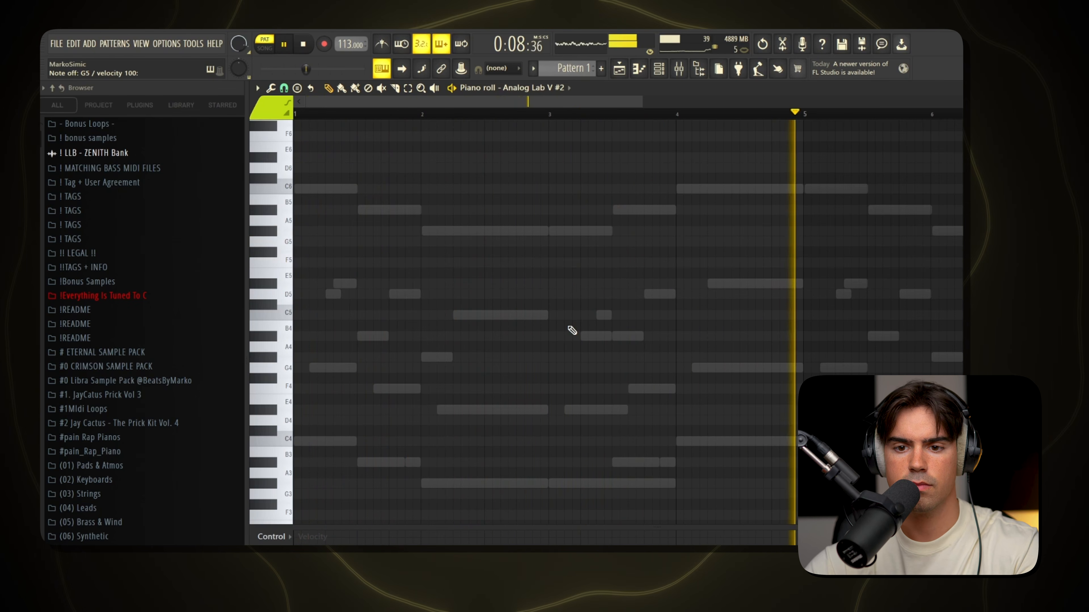
{"action": "key", "text": "space"}
Delete the trial D#5, C#5 and C5 notes from bar 1 of the counter melody channel.
{"action": "scroll", "coordinate": [344, 278], "scroll_direction": "down", "scroll_amount": 2}
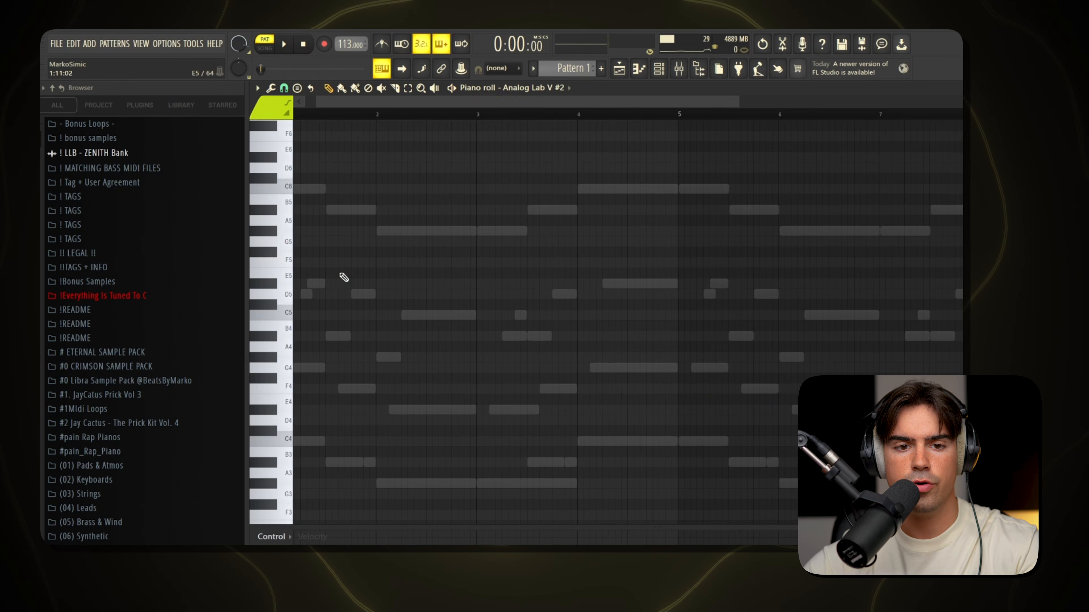
{"action": "left_click_drag", "start_coordinate": [457, 104], "coordinate": [433, 105]}
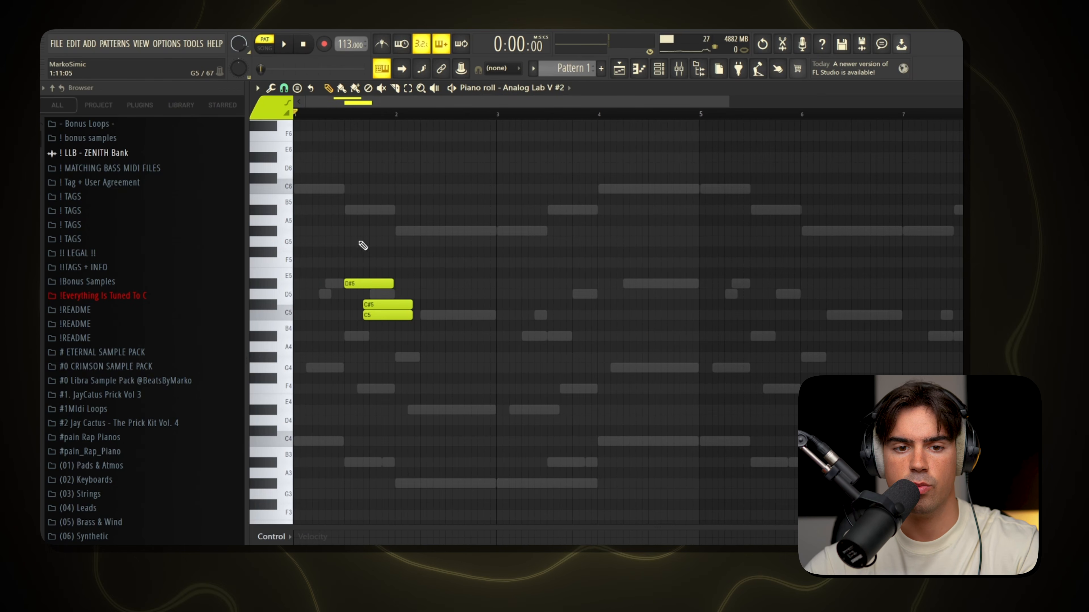
{"action": "key", "text": "Delete"}
{"action": "scroll", "coordinate": [363, 246], "scroll_direction": "up", "scroll_amount": 2}
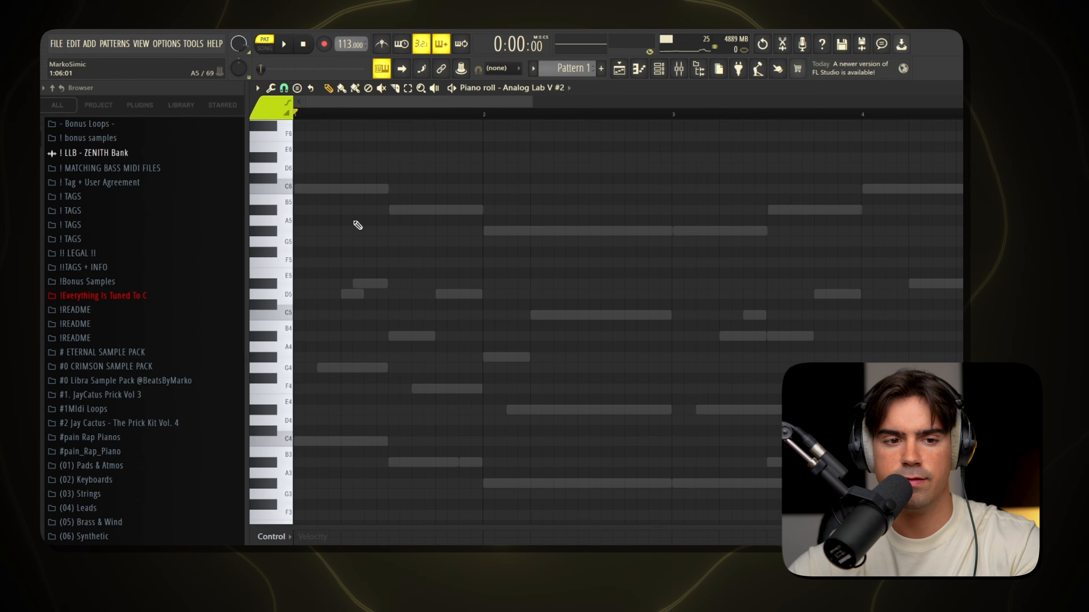
Record a live counter melody over the chords: G5, D#5, F5 and D5 from bar 1, G5, D5 and D#5 in bar 3, G#5 in bar 4.
{"action": "key", "text": "space"}
{"action": "key", "text": "b"}
{"action": "key", "text": "d"}
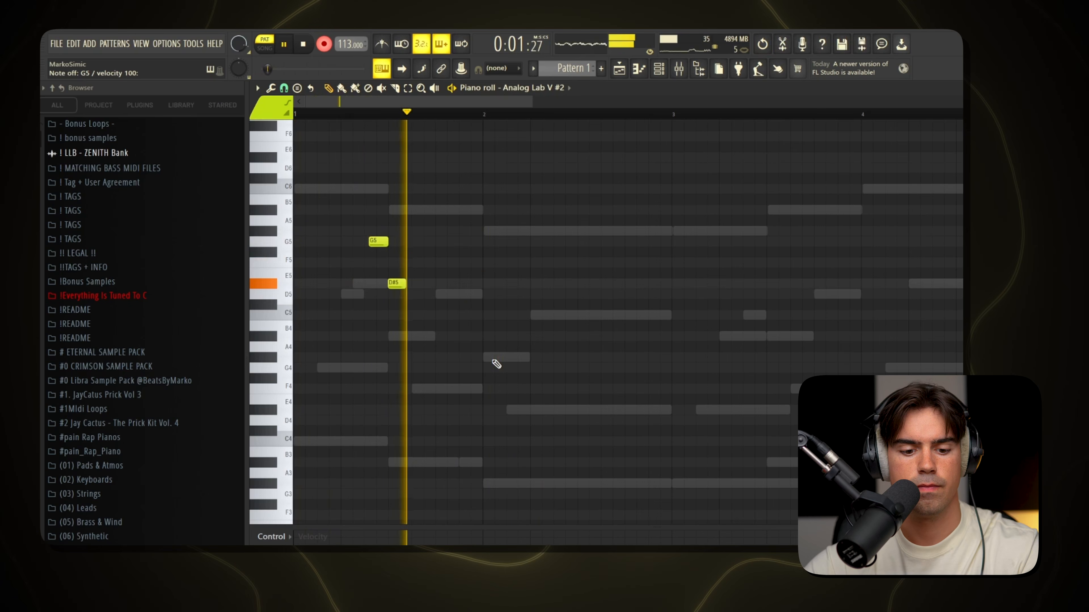
{"action": "key", "text": "v"}
{"action": "key", "text": "x"}
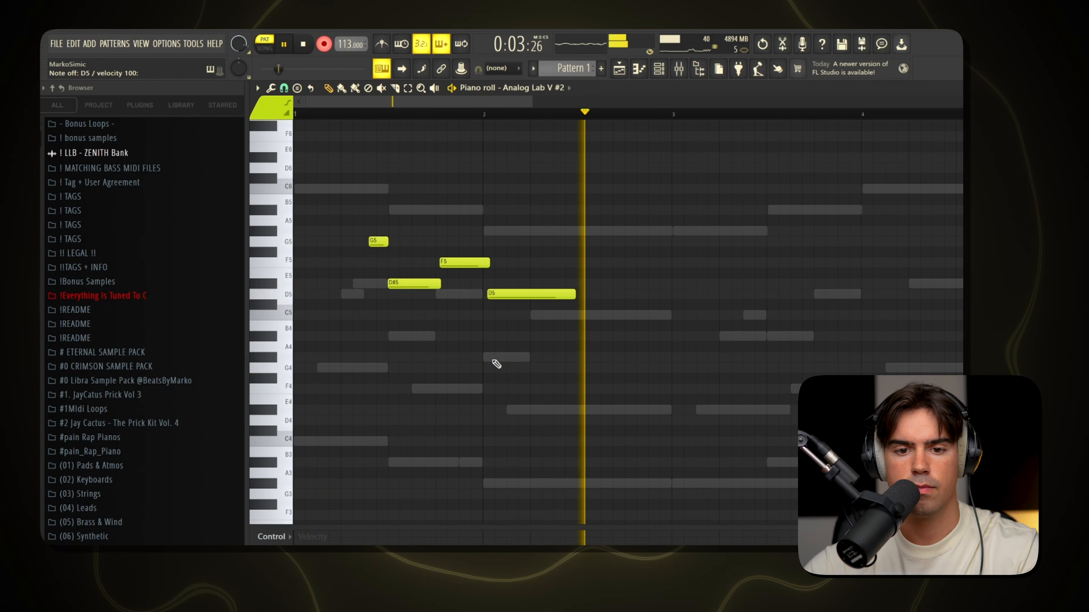
{"action": "key", "text": "b"}
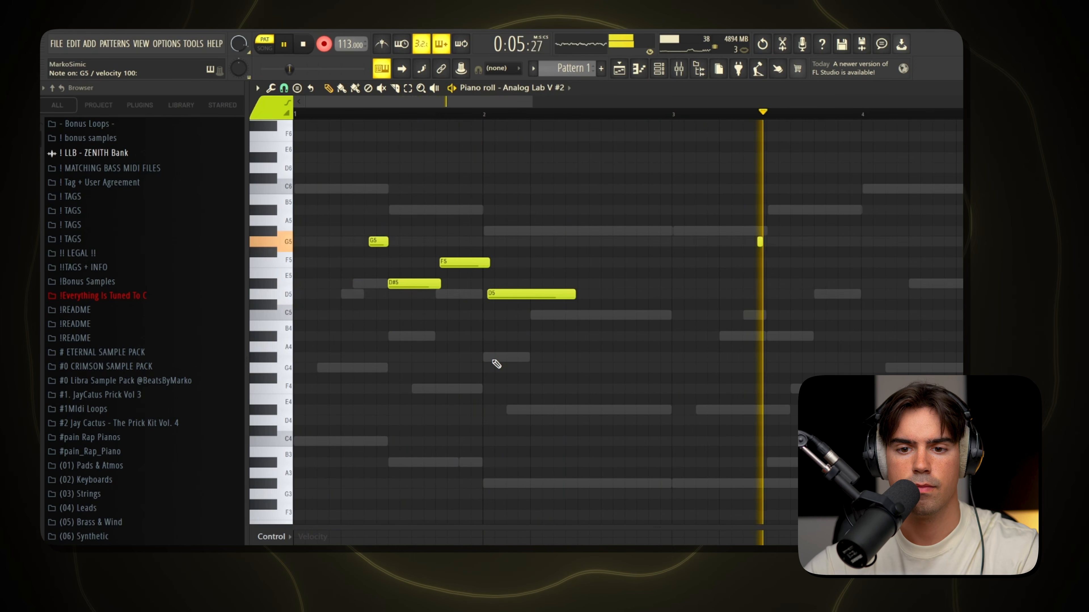
{"action": "key", "text": "x"}
{"action": "key", "text": "d"}
{"action": "key", "text": "h"}
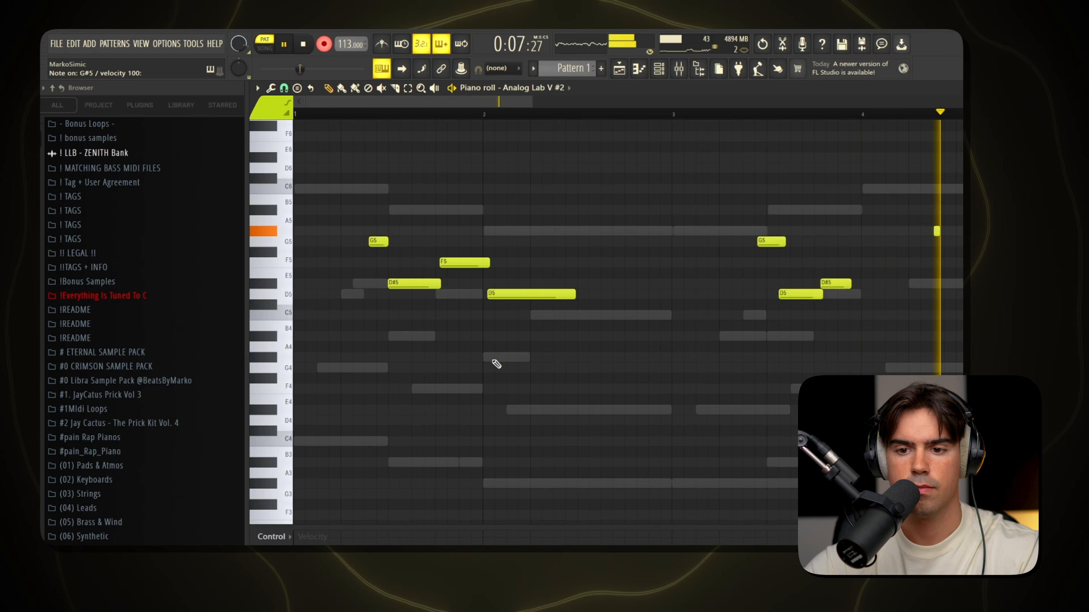
{"action": "key", "text": "v"}
{"action": "key", "text": "space"}
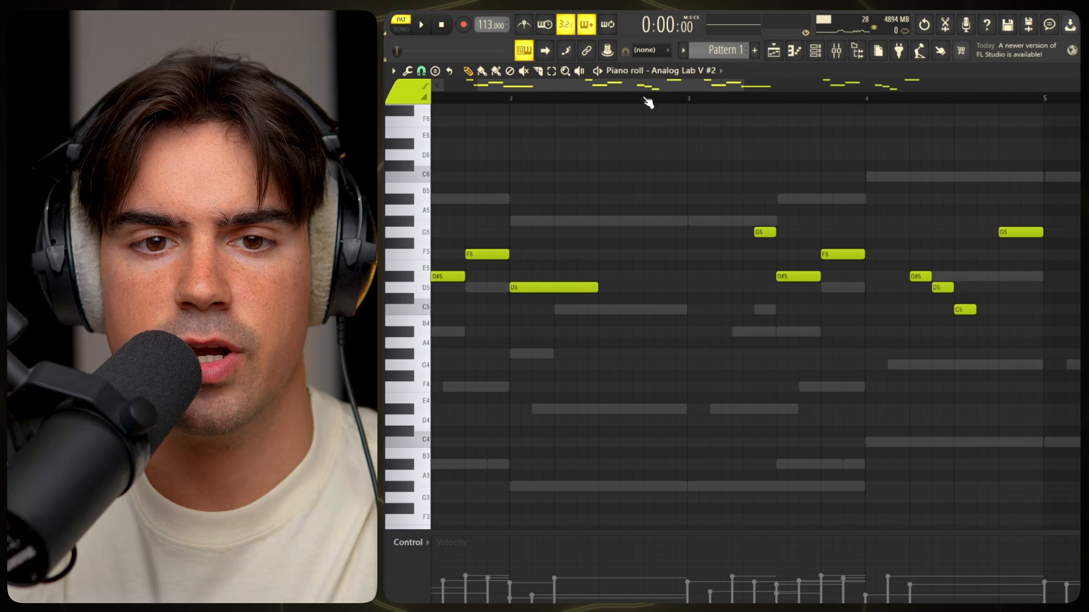
Examine the counter melody's phrasing, comparing the opening G5, D#5, F5, D5 phrase with the phrases in bars 3 and 4.
{"action": "scroll", "coordinate": [559, 195], "scroll_direction": "down", "scroll_amount": 2}
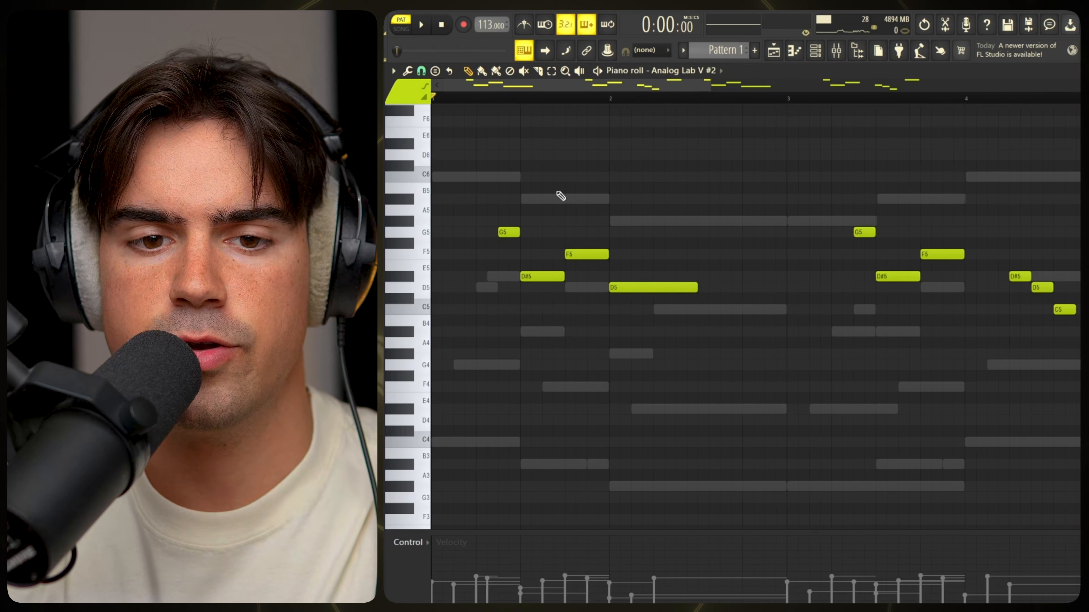
{"action": "left_click_drag", "start_coordinate": [490, 183], "coordinate": [678, 326]}
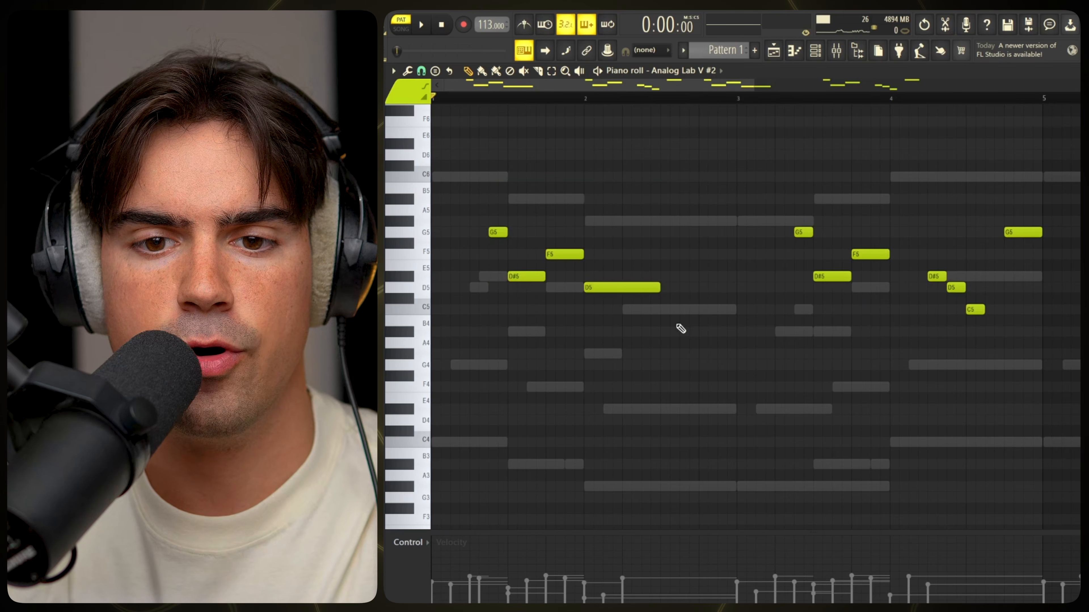
{"action": "scroll", "coordinate": [523, 217], "scroll_direction": "down", "scroll_amount": 2}
{"action": "left_click", "coordinate": [575, 351], "text": "ctrl"}
{"action": "scroll", "coordinate": [481, 272], "scroll_direction": "up", "scroll_amount": 2}
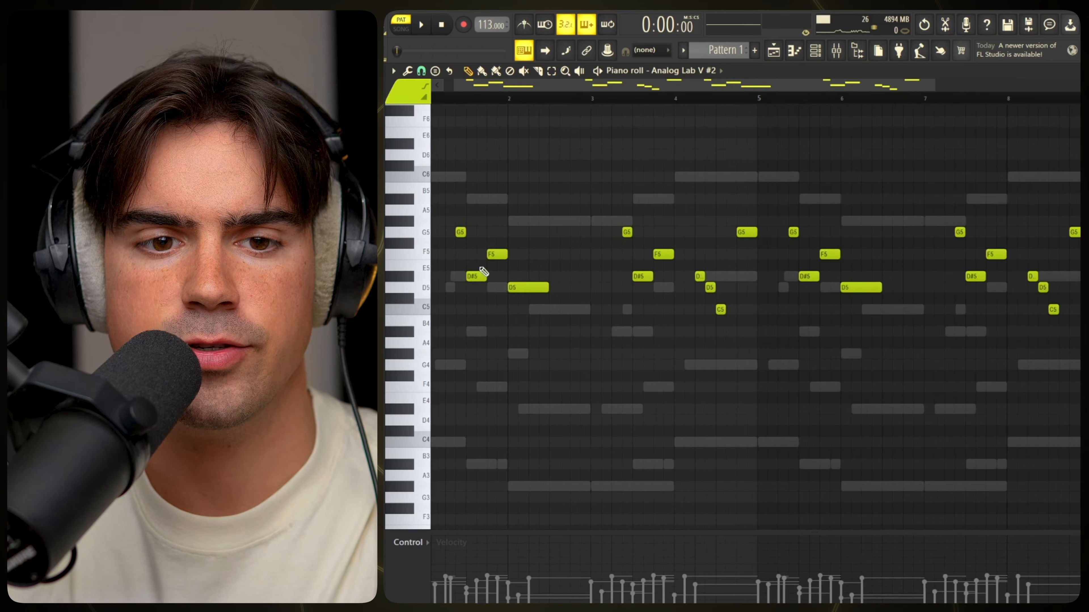
{"action": "scroll", "coordinate": [579, 193], "scroll_direction": "left", "scroll_amount": 1}
{"action": "left_click_drag", "start_coordinate": [601, 175], "coordinate": [432, 337]}
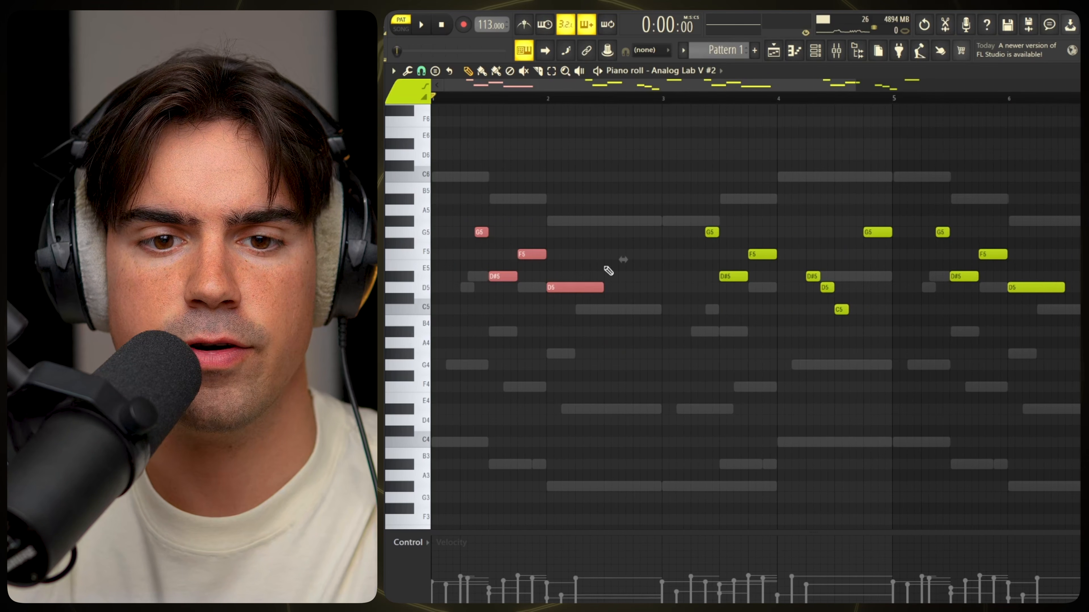
{"action": "left_click_drag", "start_coordinate": [600, 183], "coordinate": [630, 339]}
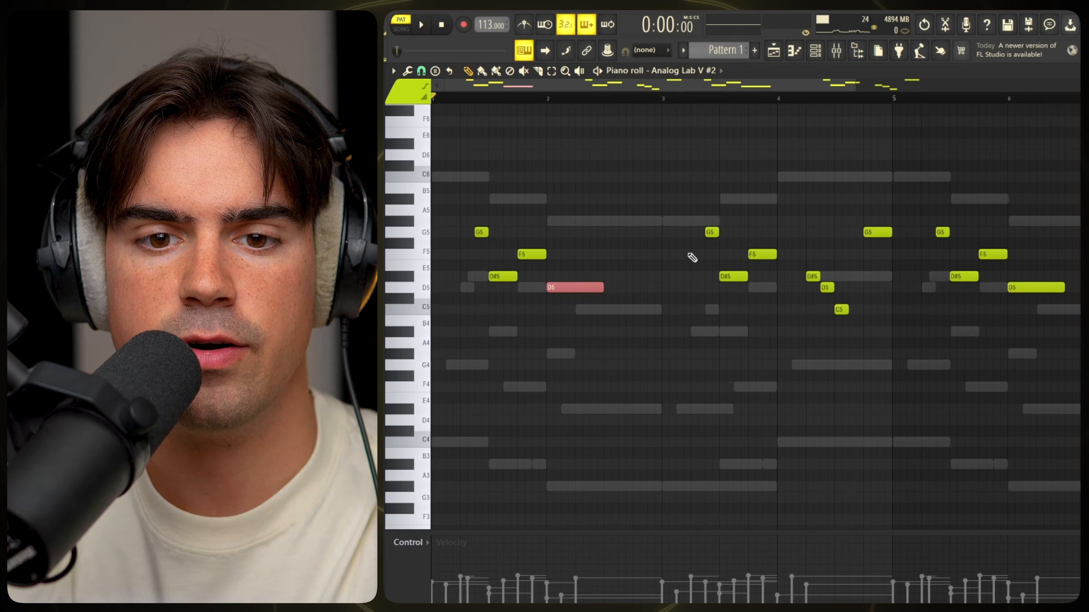
{"action": "left_click_drag", "start_coordinate": [712, 205], "coordinate": [774, 300]}
{"action": "left_click_drag", "start_coordinate": [466, 205], "coordinate": [535, 301]}
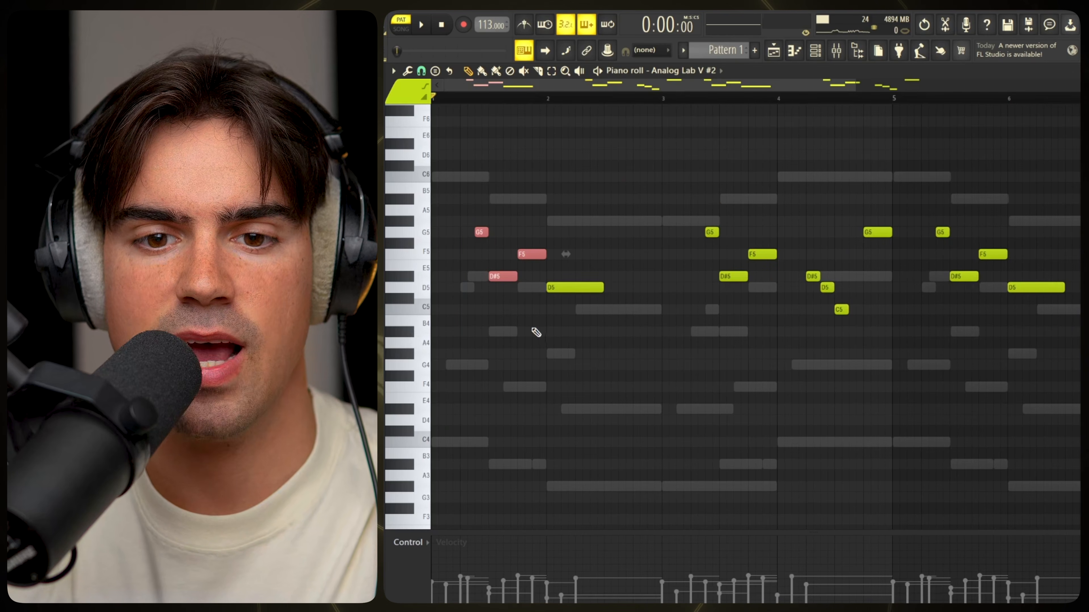
{"action": "left_click_drag", "start_coordinate": [803, 183], "coordinate": [875, 311]}
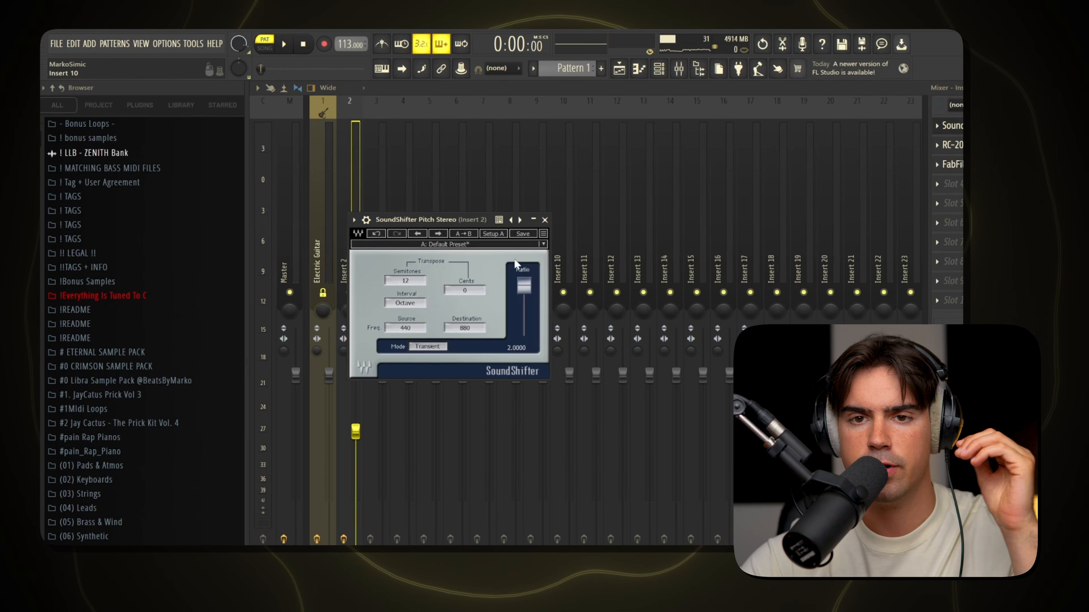
Inspect the effects on Insert 2 one by one: SoundShifter Pitch Stereo, RC-20 Retro Color and FabFilter Pro-Q 3.
{"action": "left_click", "coordinate": [544, 220]}
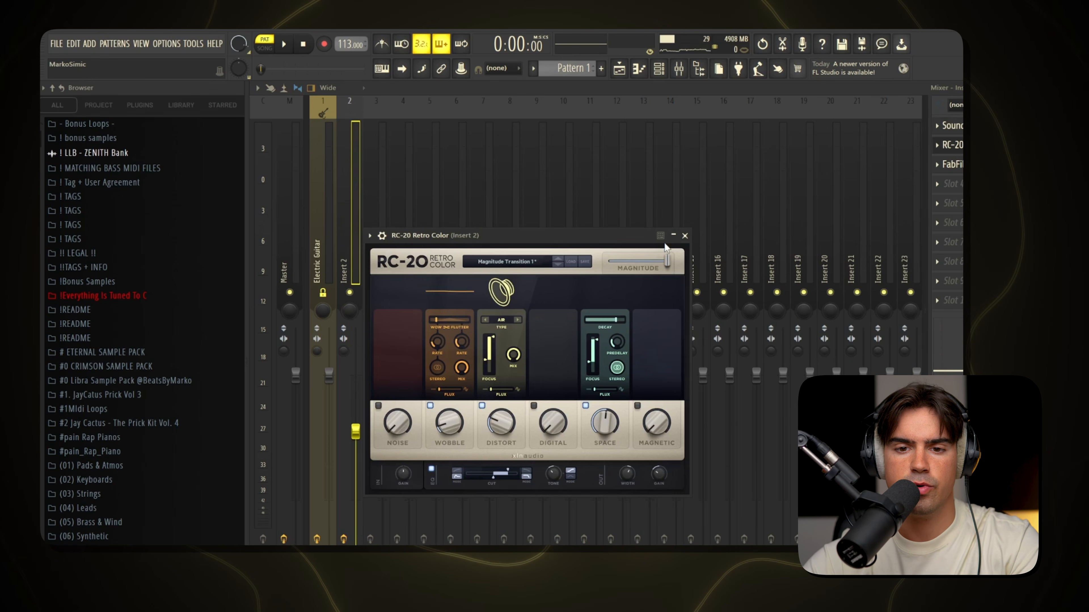
{"action": "left_click", "coordinate": [686, 237]}
{"action": "left_click", "coordinate": [957, 167]}
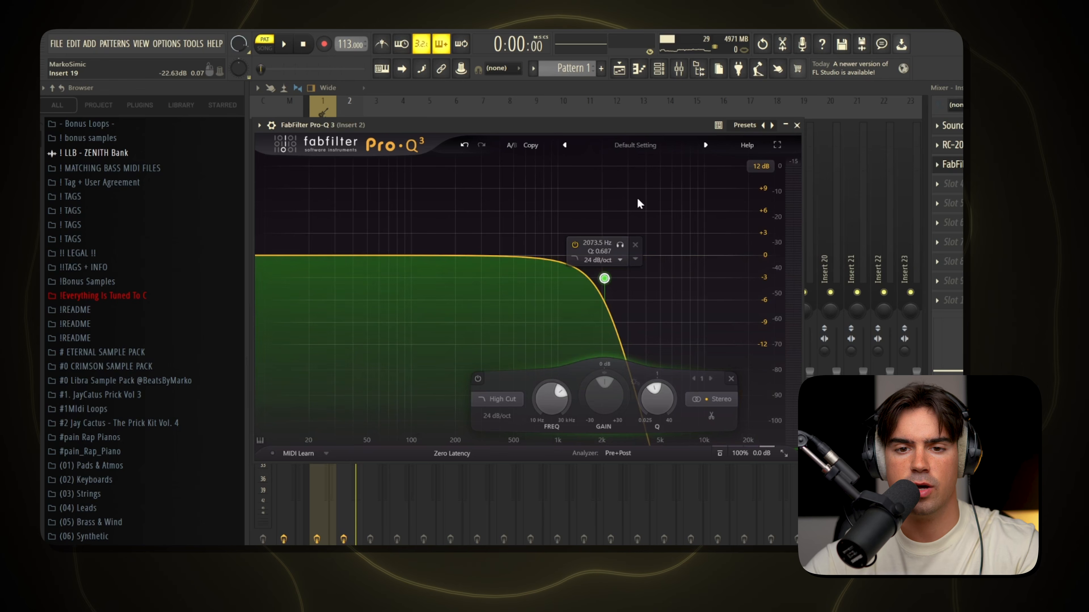
Play back the layered melody through the EQ and follow the notes in the first Analog Lab V channel's piano roll.
{"action": "key", "text": "space"}
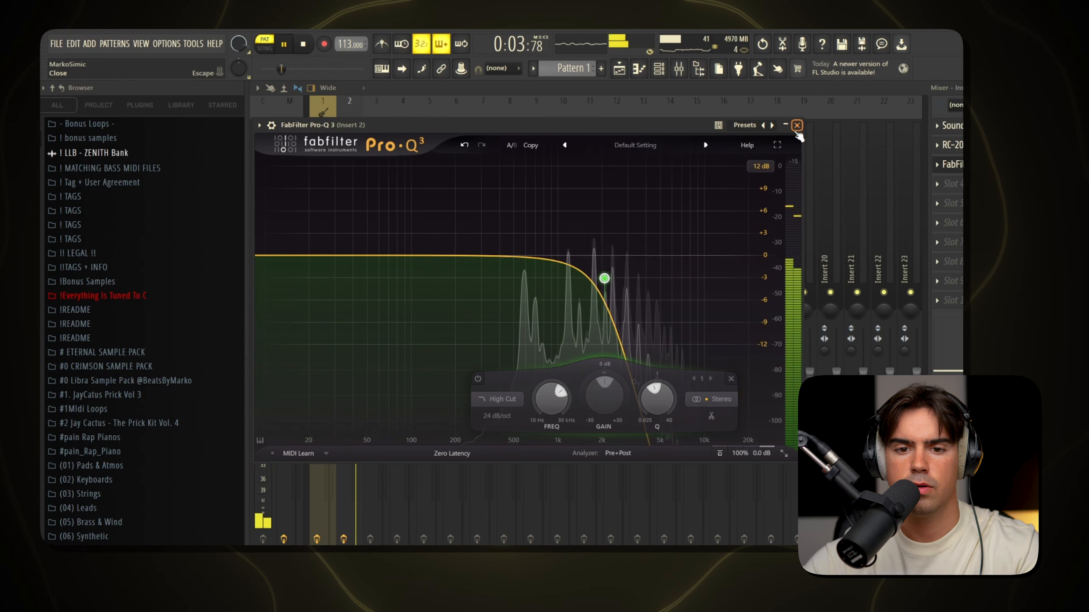
{"action": "left_click", "coordinate": [797, 126]}
{"action": "key", "text": "F7"}
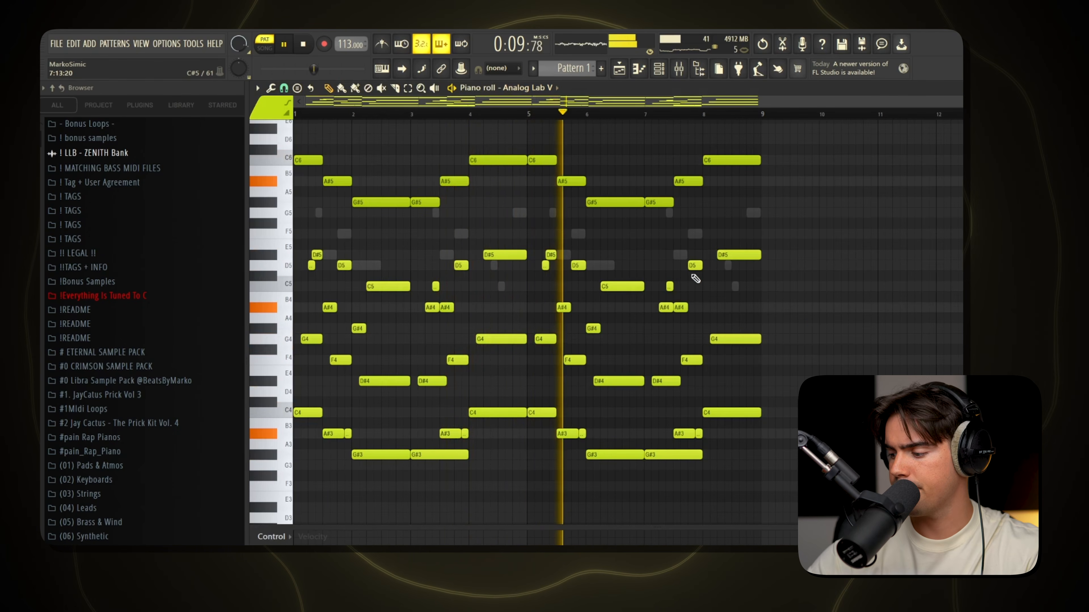
{"action": "key", "text": "space"}
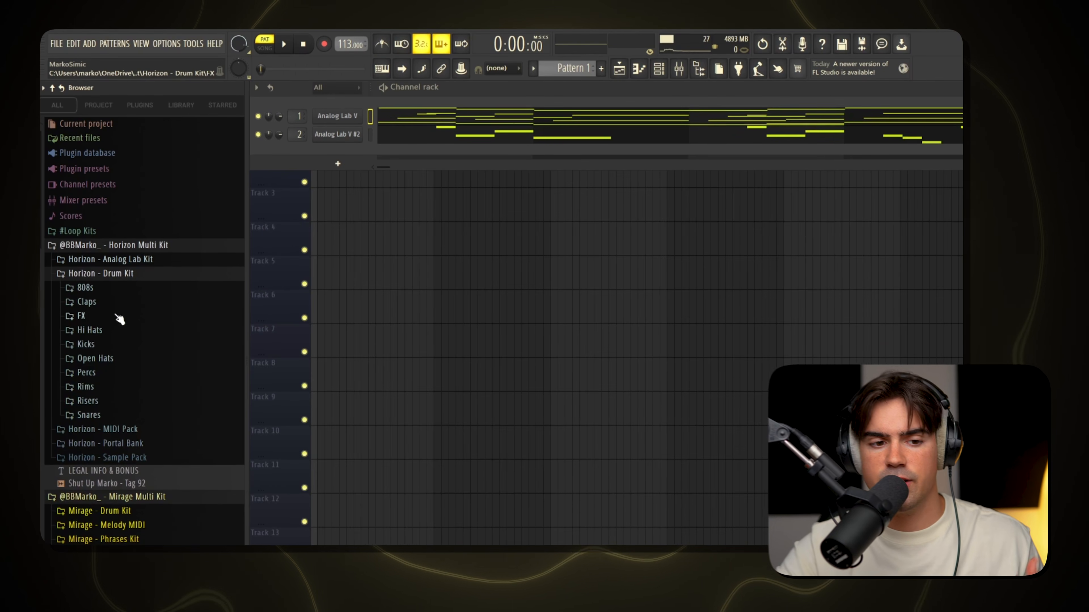
Add the Bless [Open-Hat] sample from the Horizon Drum Kit as a new channel and place a hit on its first step.
{"action": "left_click", "coordinate": [154, 372]}
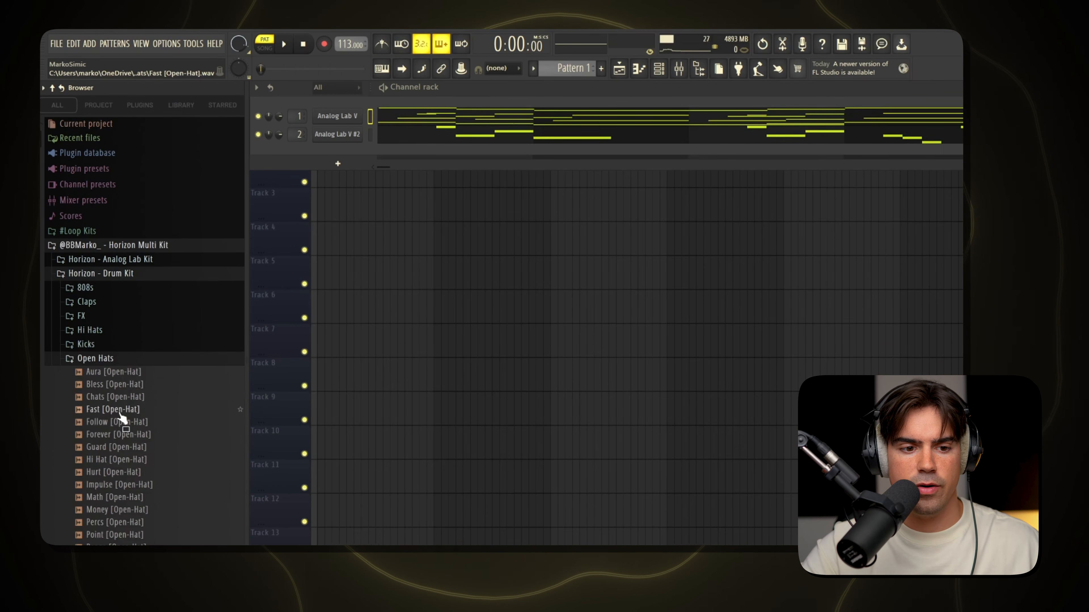
{"action": "left_click", "coordinate": [134, 387]}
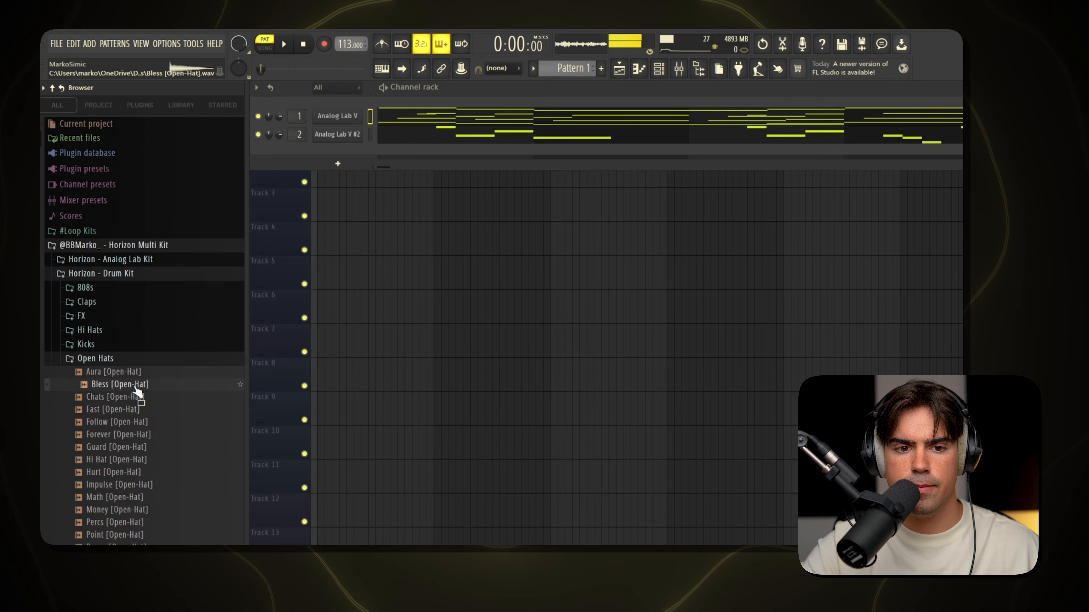
{"action": "left_click_drag", "start_coordinate": [136, 391], "coordinate": [329, 165]}
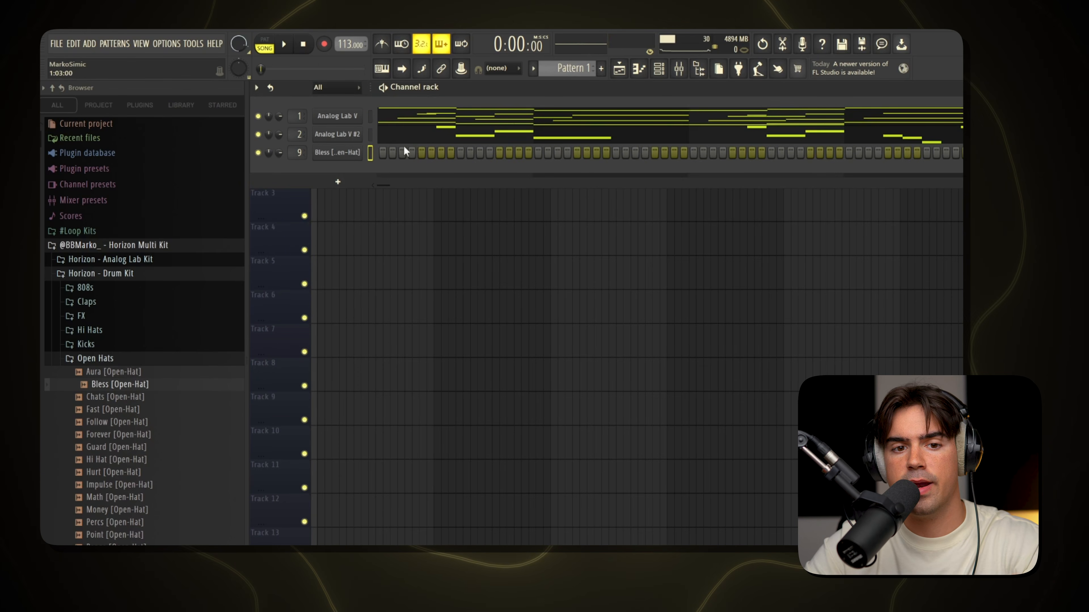
{"action": "left_click", "coordinate": [382, 152]}
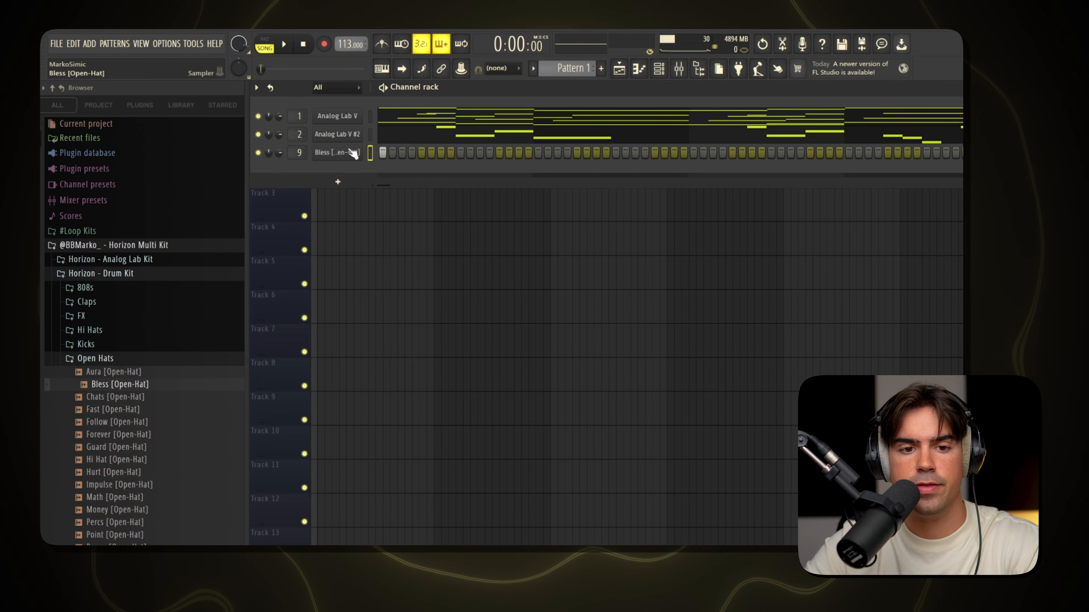
Add the Go To [Clap] sample as a new channel with a hit on step 9, and play the result.
{"action": "left_click", "coordinate": [141, 358]}
{"action": "left_click", "coordinate": [120, 302]}
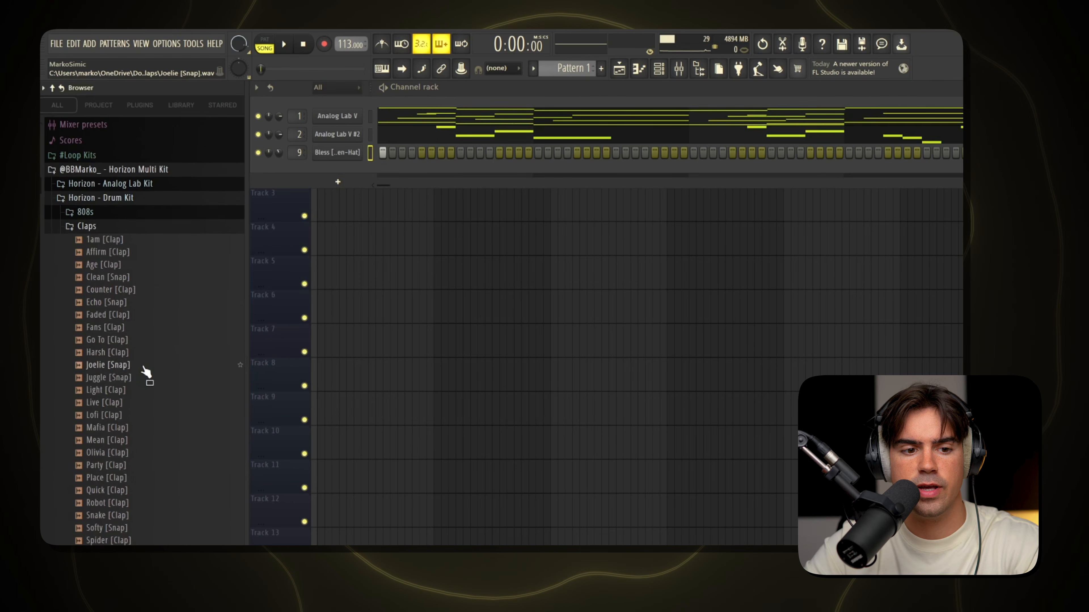
{"action": "left_click_drag", "start_coordinate": [129, 341], "coordinate": [362, 186]}
{"action": "left_click", "coordinate": [460, 171]}
{"action": "key", "text": "space"}
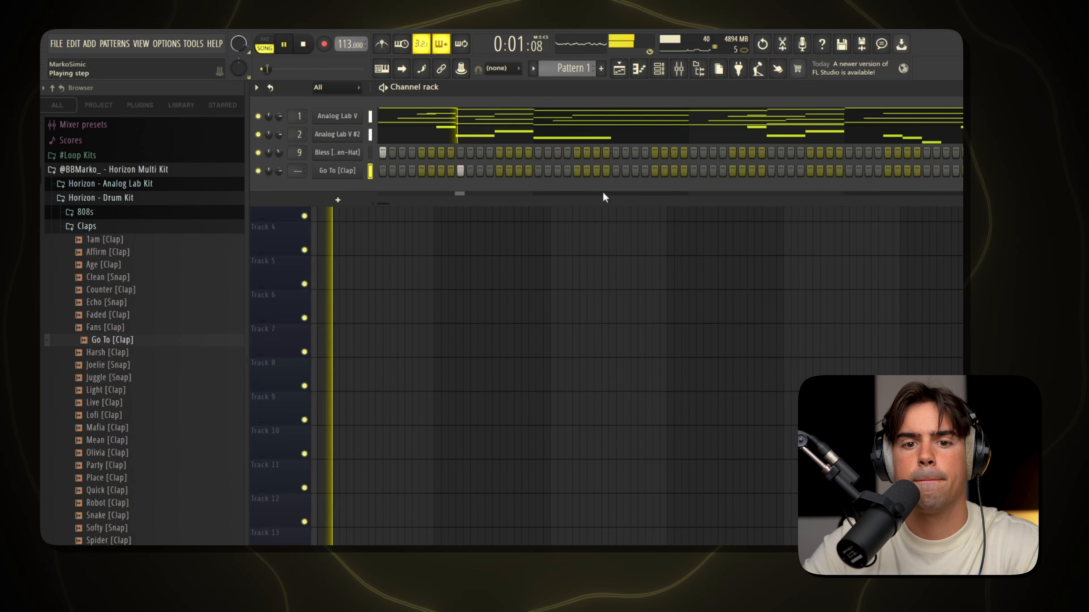
Place additional Go To [Clap] hits on steps 25, 41 and 57 of the pattern.
{"action": "left_click", "coordinate": [615, 170]}
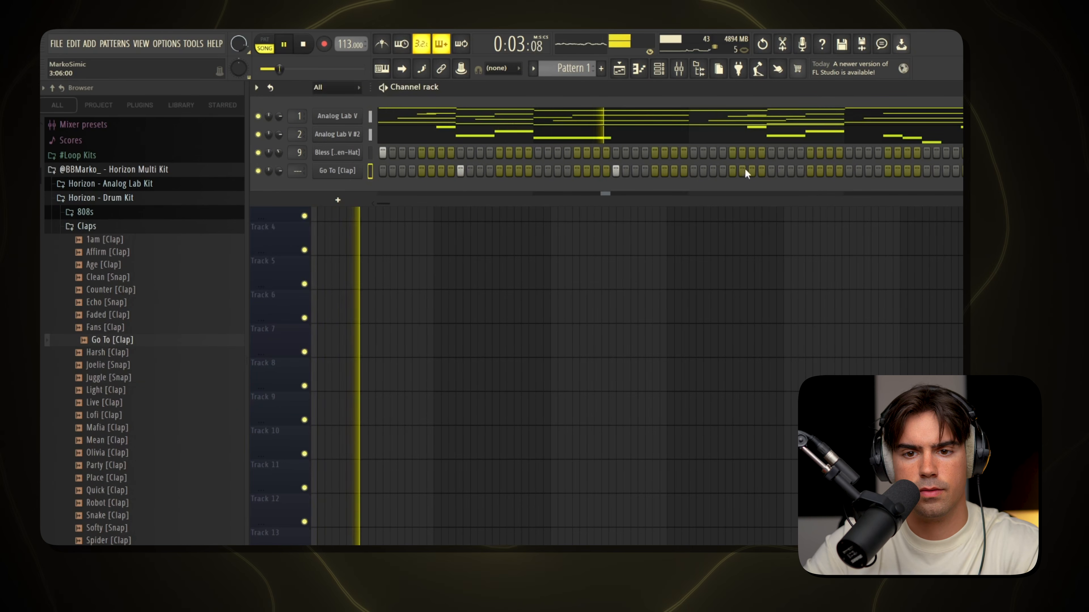
{"action": "left_click", "coordinate": [771, 170]}
{"action": "left_click", "coordinate": [926, 171]}
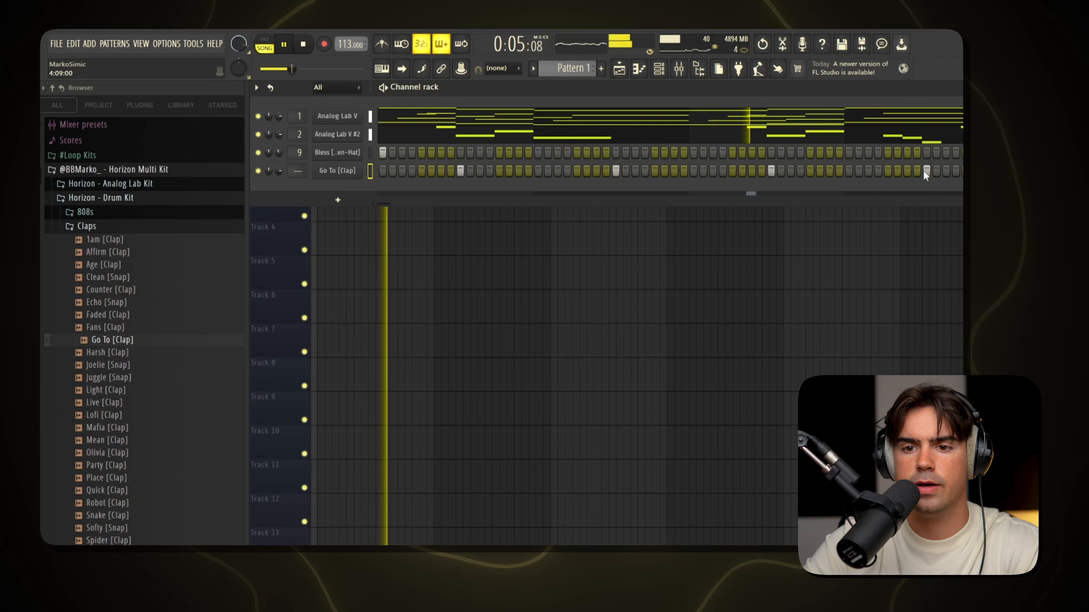
Duplicate the four Go To [Clap] hits from bars 1 to 4 into bars 5 to 8 in the piano roll.
{"action": "left_click", "coordinate": [393, 168]}
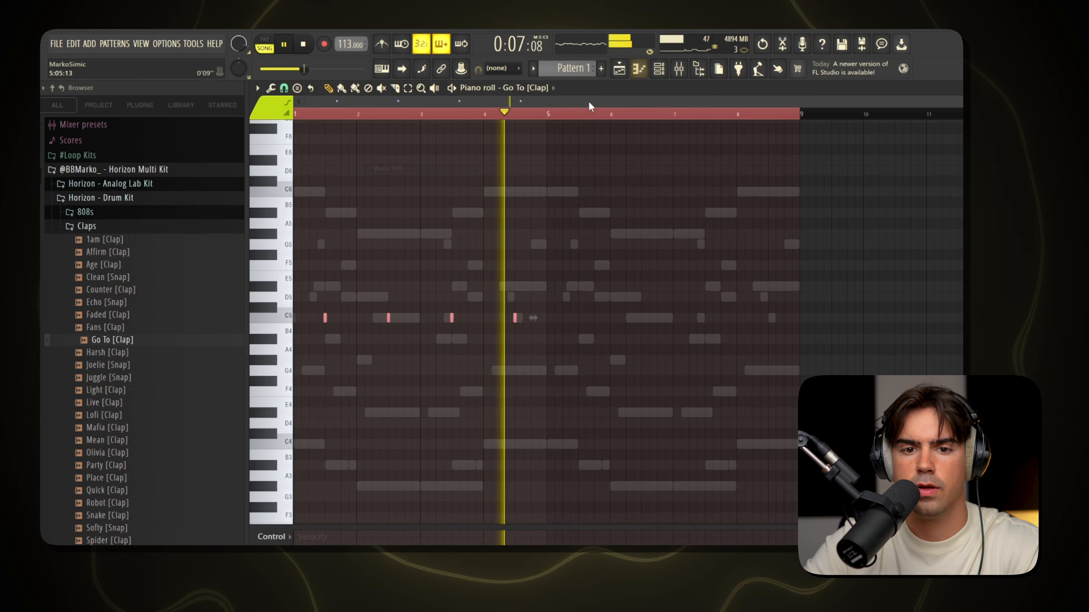
{"action": "left_click_drag", "start_coordinate": [578, 106], "coordinate": [552, 125]}
{"action": "key", "text": "ctrl+b"}
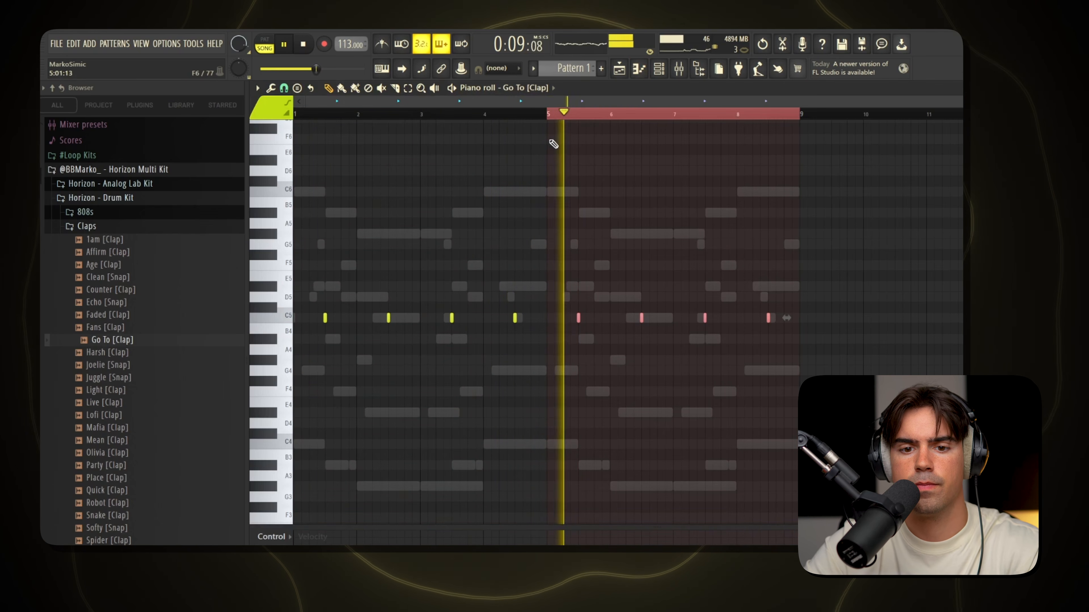
{"action": "key", "text": "ctrl+d"}
{"action": "key", "text": "ctrl+a"}
{"action": "key", "text": "ctrl+d"}
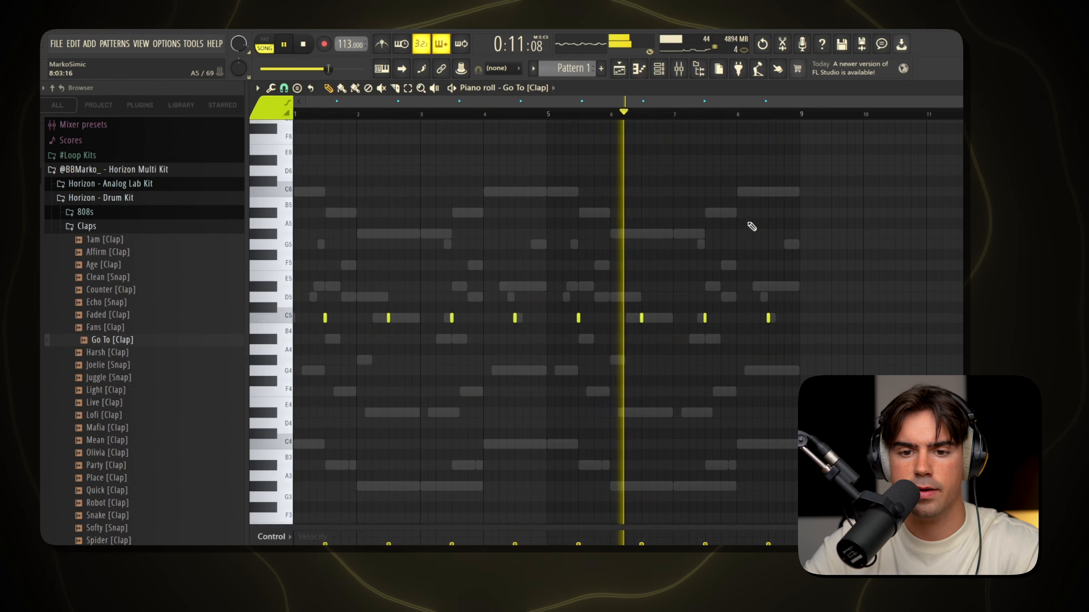
{"action": "scroll", "coordinate": [765, 313], "scroll_direction": "down", "scroll_amount": 3}
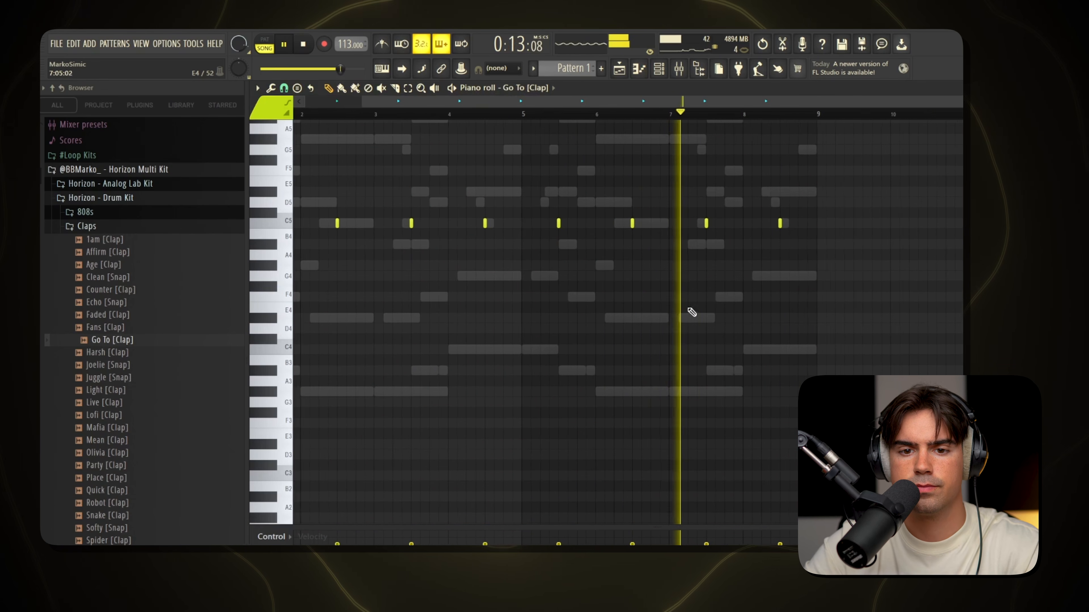
{"action": "scroll", "coordinate": [574, 118], "scroll_direction": "up", "scroll_amount": 3}
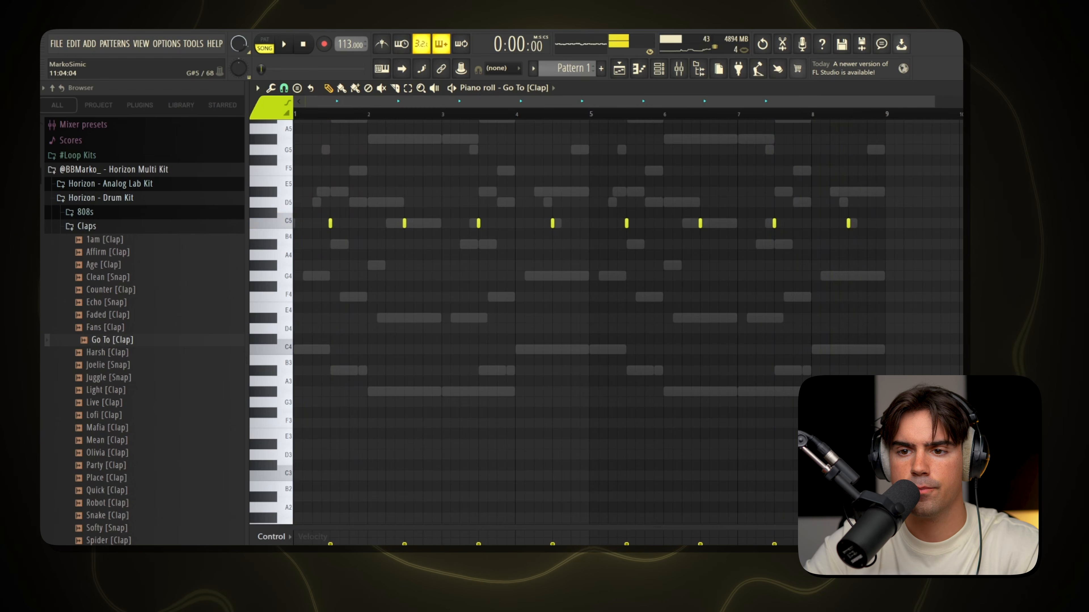
{"action": "key", "text": "Escape"}
Add the Alive [Hi-Hat] sample from the Horizon Drum Kit's Hi Hats folder as a new channel.
{"action": "left_click", "coordinate": [111, 226]}
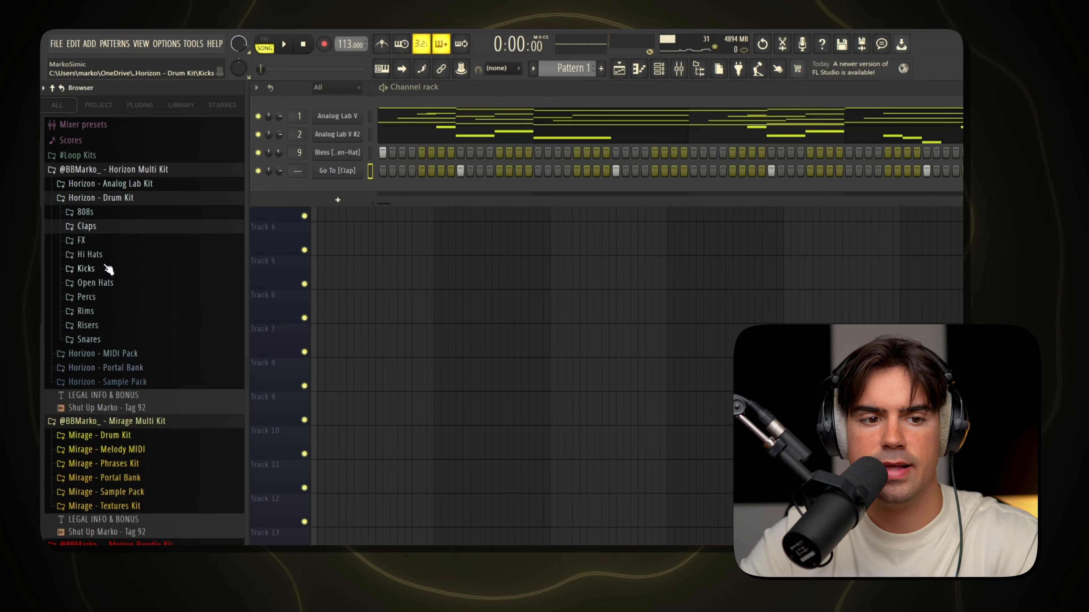
{"action": "left_click", "coordinate": [148, 257]}
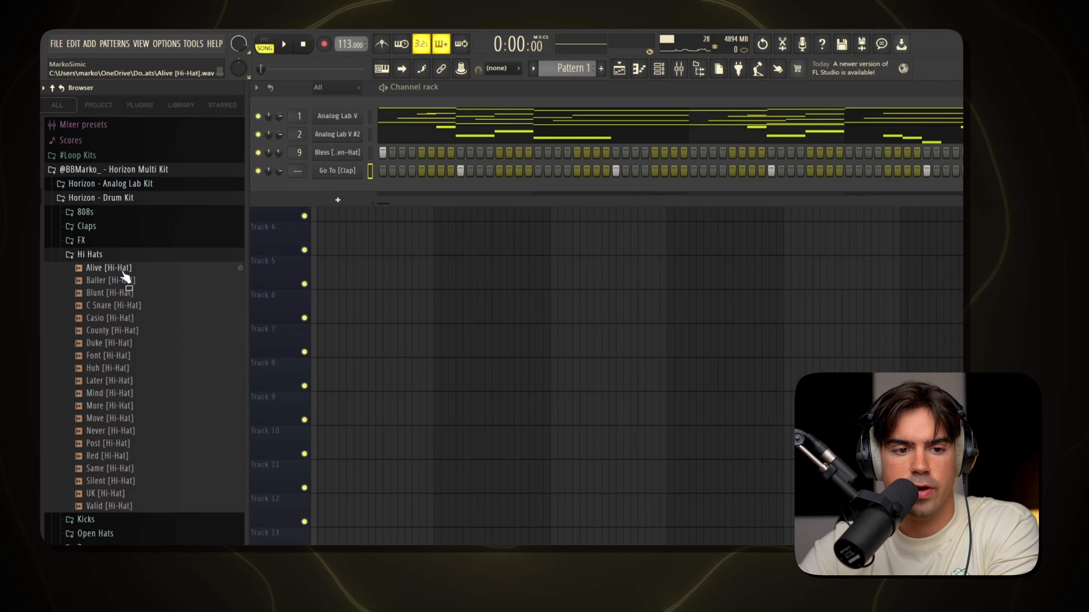
{"action": "middle_click", "coordinate": [125, 273]}
{"action": "left_click", "coordinate": [144, 257]}
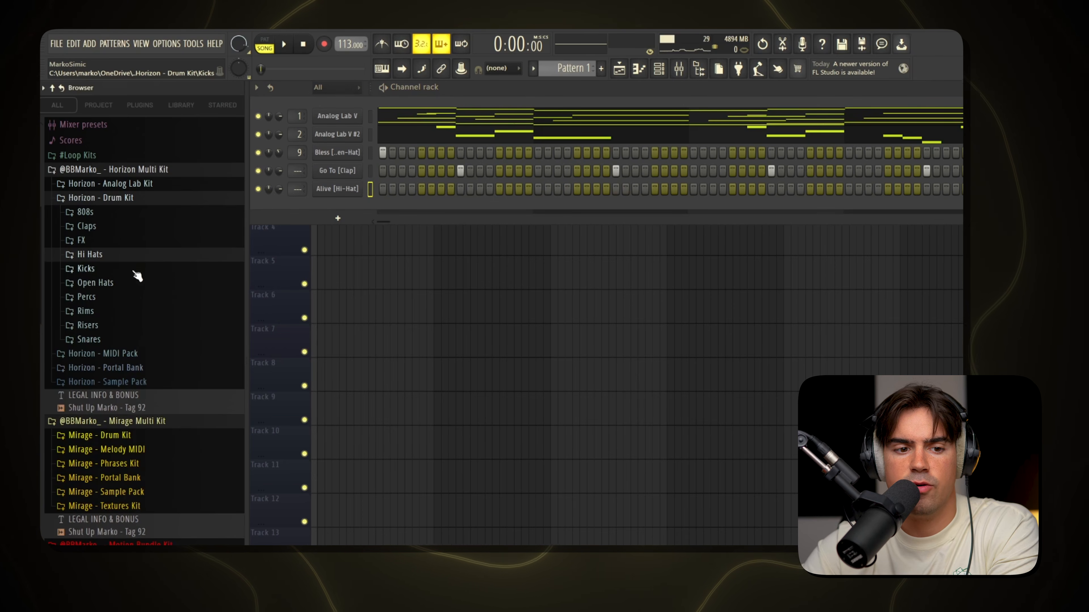
Load the [26] Hi Hat MIDI - Horizon file from the Horizon MIDI Pack onto the Alive [Hi-Hat] channel.
{"action": "left_click", "coordinate": [144, 355]}
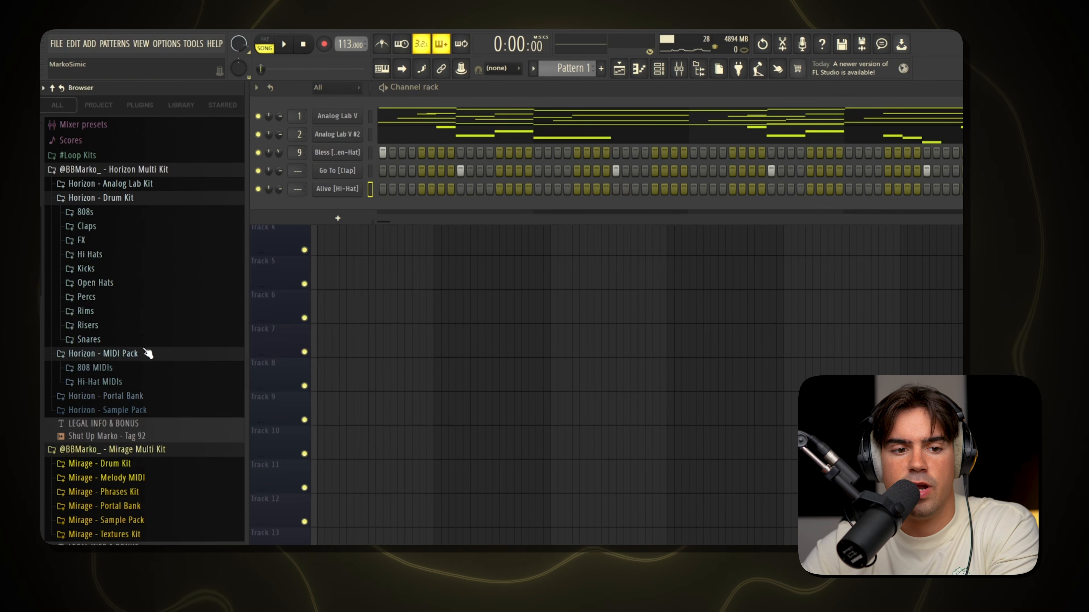
{"action": "left_click", "coordinate": [131, 382]}
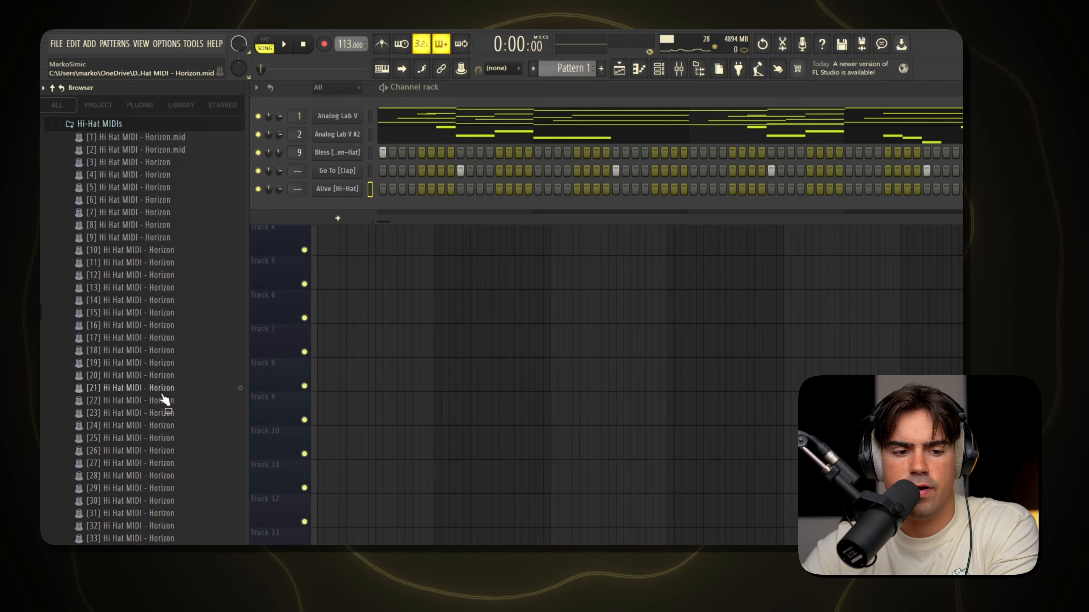
{"action": "scroll", "coordinate": [158, 403], "scroll_direction": "down", "scroll_amount": 2}
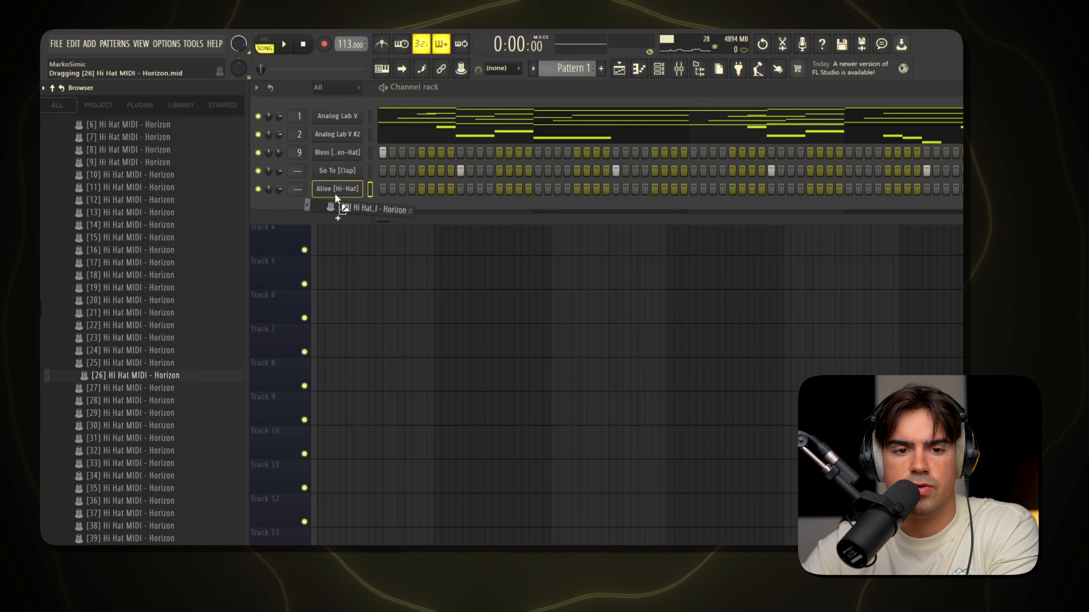
{"action": "left_click_drag", "start_coordinate": [334, 193], "coordinate": [335, 192]}
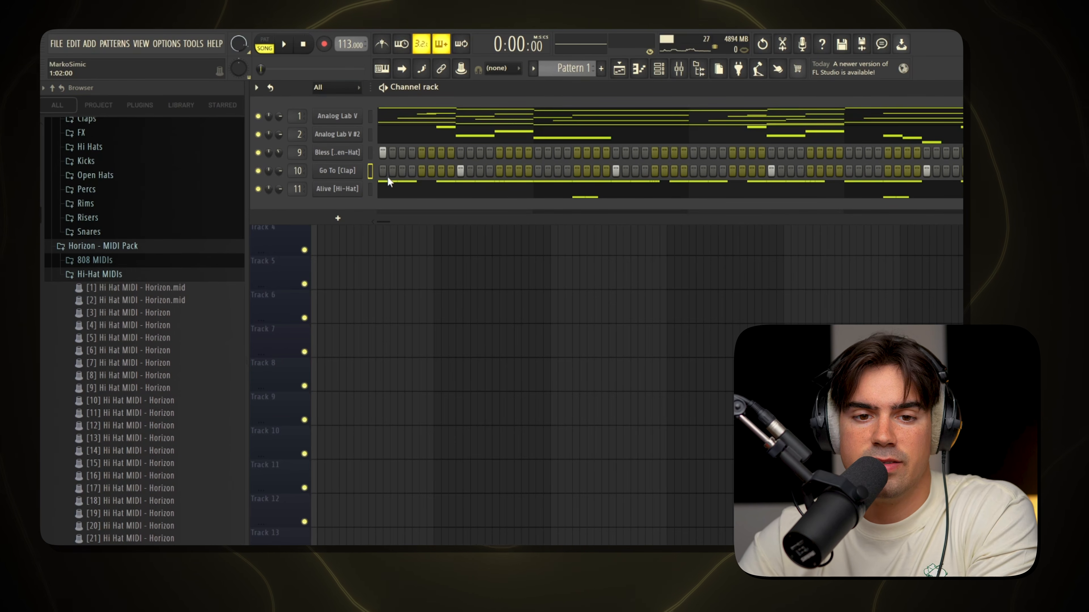
Play the hi-hat notes in the Alive [Hi-Hat] piano roll and lower that channel's volume to 49%.
{"action": "left_click", "coordinate": [487, 201]}
{"action": "key", "text": "space"}
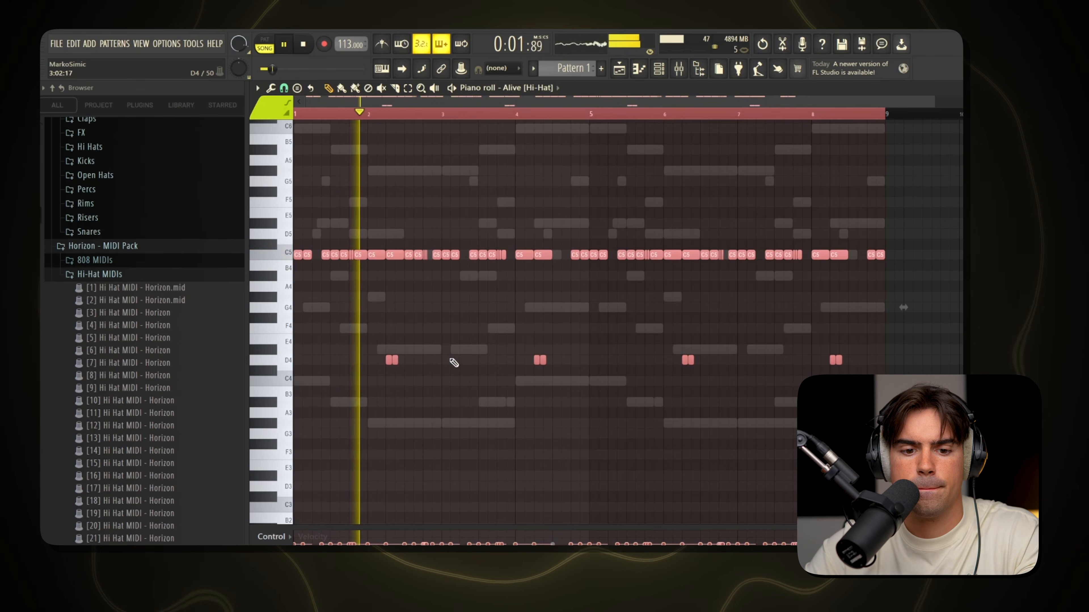
{"action": "key", "text": "ctrl+d"}
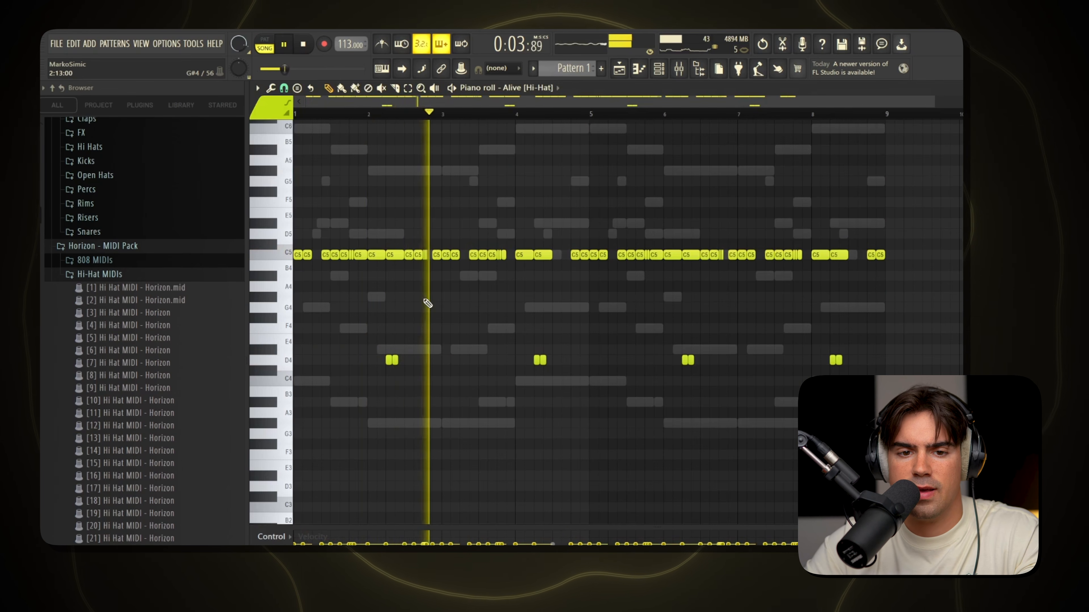
{"action": "left_click", "coordinate": [659, 68]}
{"action": "left_click_drag", "start_coordinate": [279, 189], "coordinate": [279, 204]}
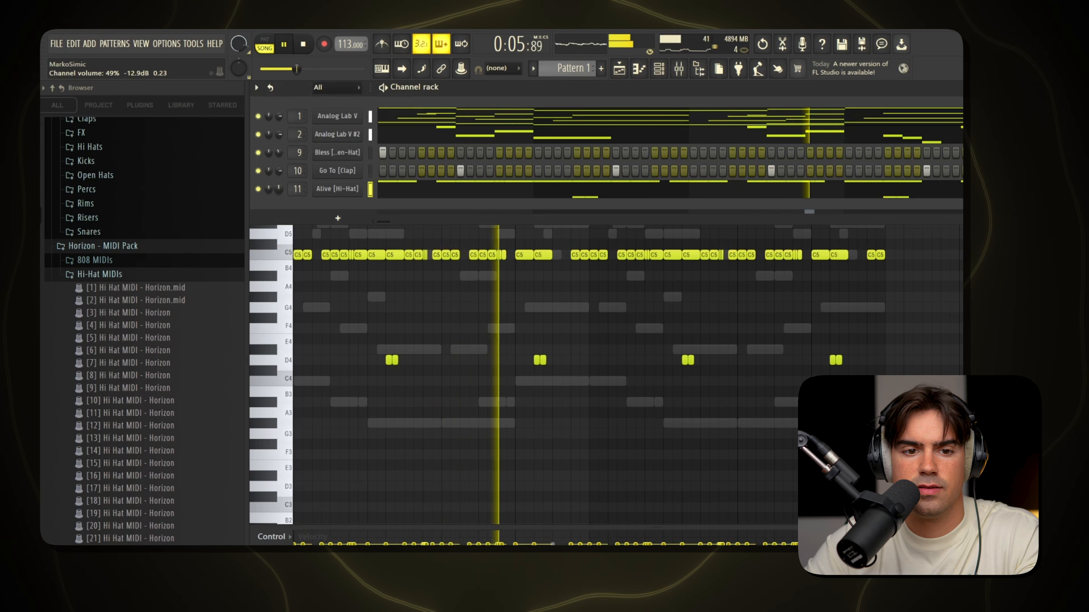
{"action": "left_click", "coordinate": [354, 318]}
{"action": "right_click", "coordinate": [354, 318]}
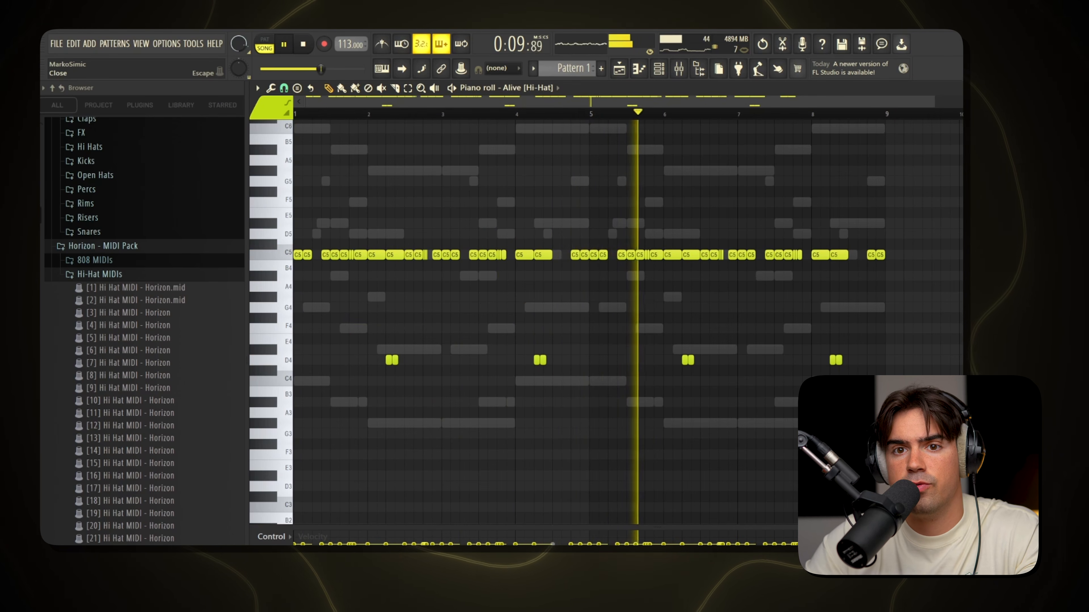
Add the Click [Rim] sample from the Horizon Drum Kit's Rims folder as a new channel and play the pattern.
{"action": "left_click", "coordinate": [143, 274]}
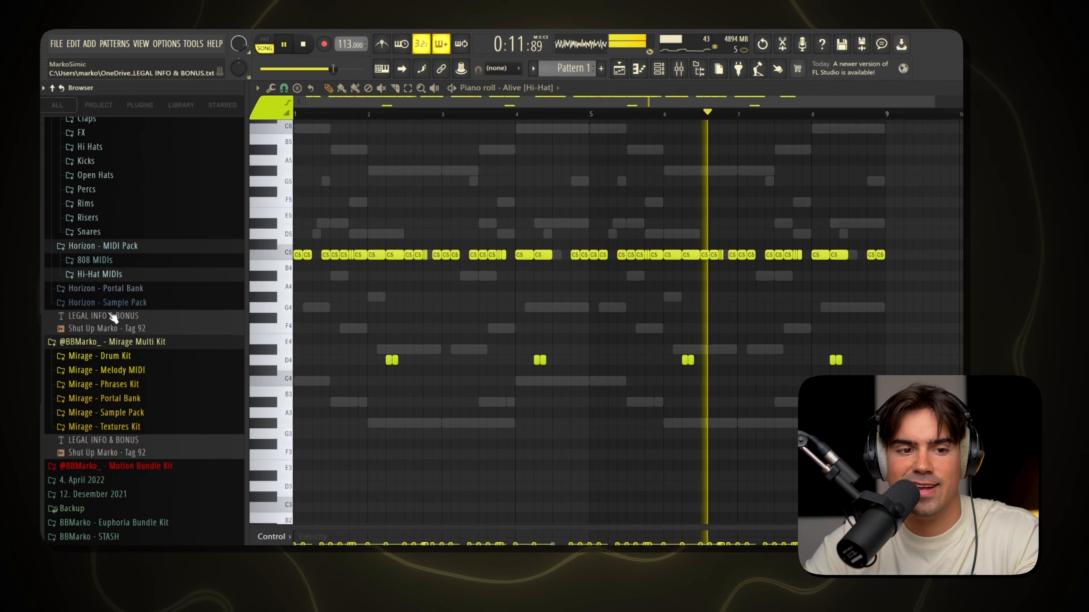
{"action": "scroll", "coordinate": [116, 308], "scroll_direction": "up", "scroll_amount": 5}
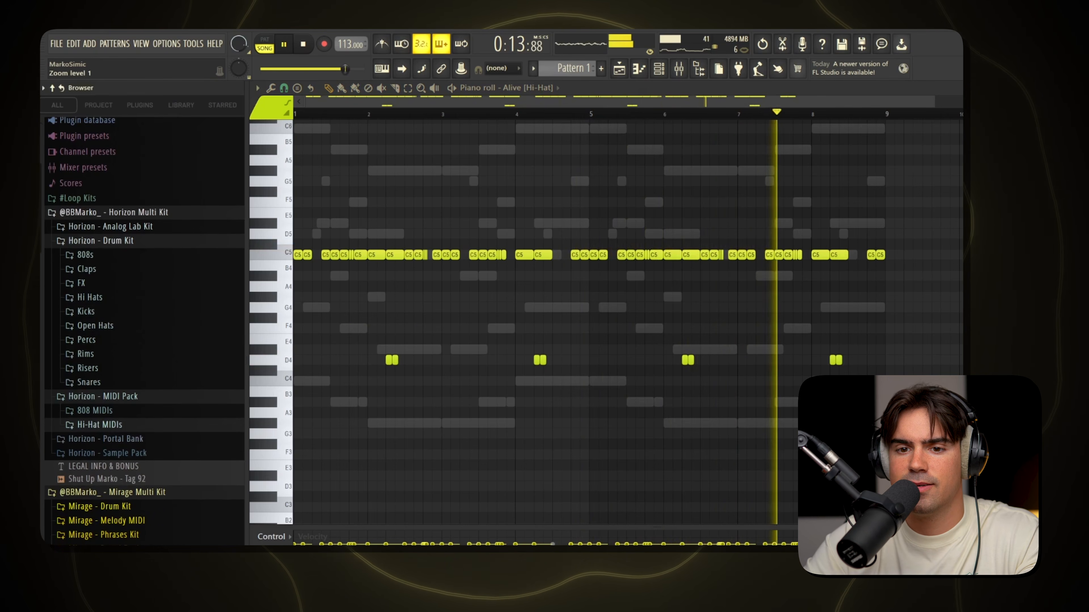
{"action": "key", "text": "F7"}
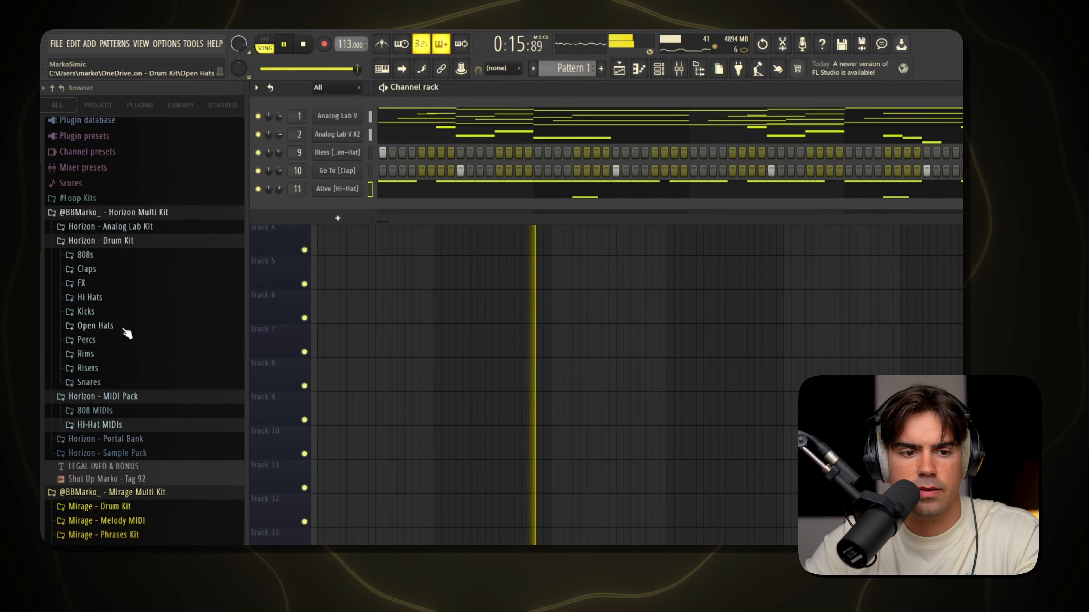
{"action": "key", "text": "space"}
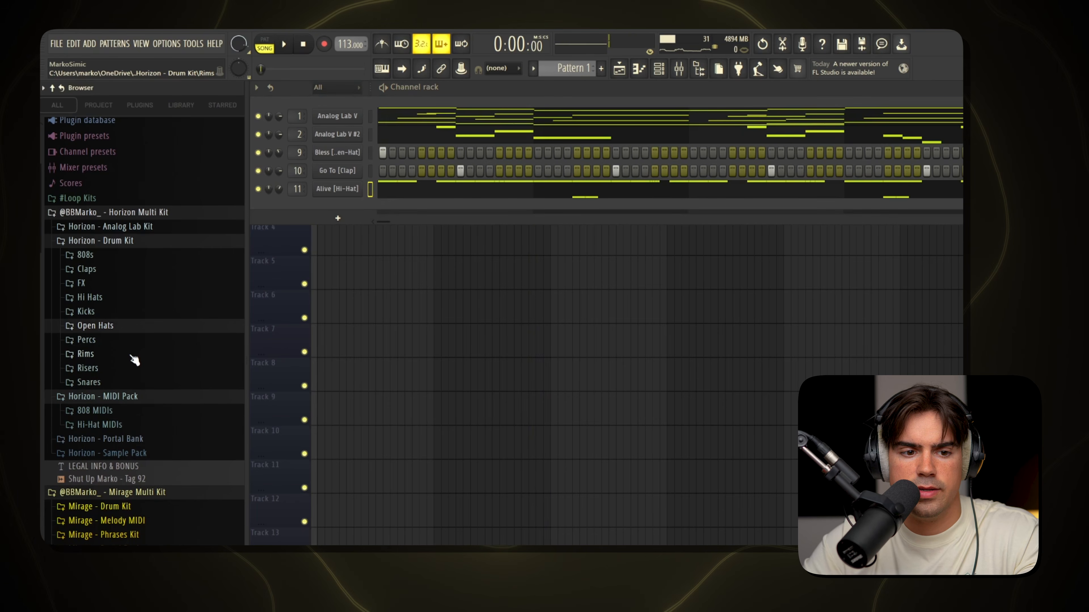
{"action": "left_click", "coordinate": [128, 356]}
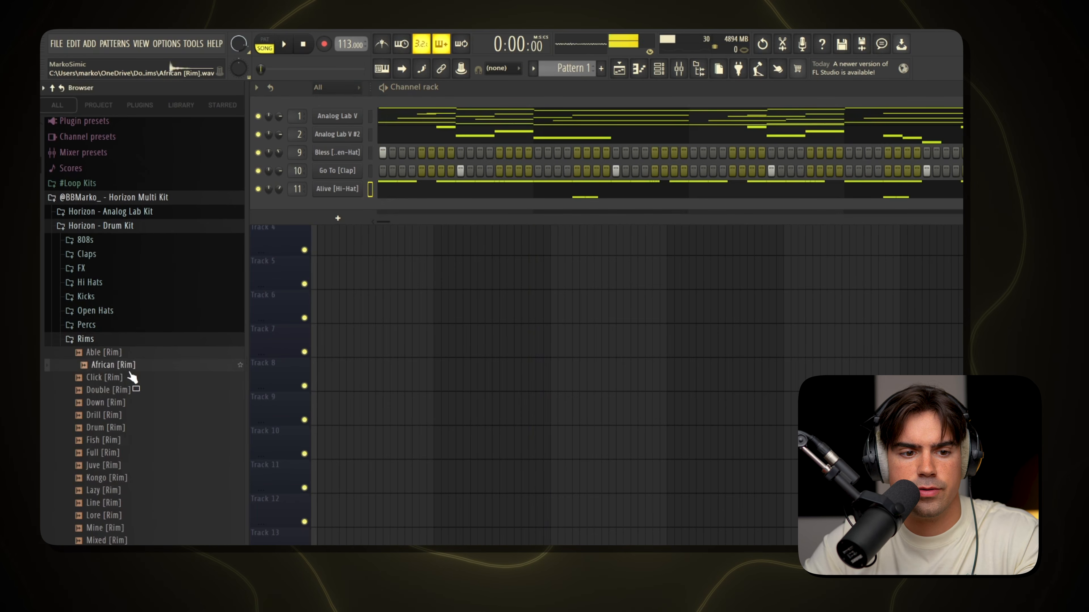
{"action": "left_click_drag", "start_coordinate": [338, 236], "coordinate": [341, 208]}
{"action": "key", "text": "space"}
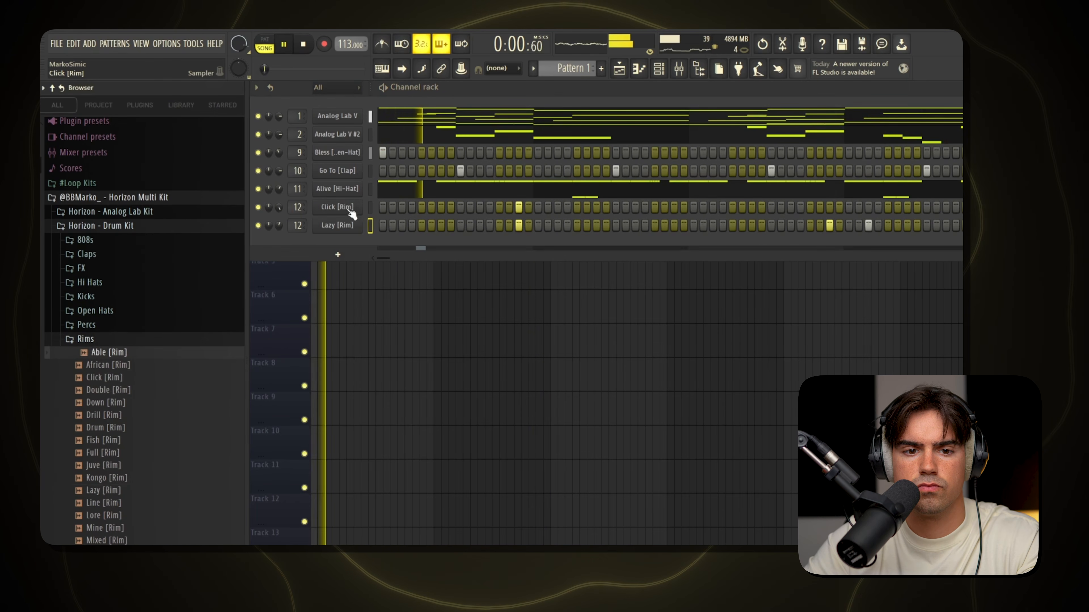
Duplicate the Click [Rim] hit from the first four bars into bars 5 to 8 in its piano roll.
{"action": "right_click", "coordinate": [351, 209]}
{"action": "left_click", "coordinate": [371, 205]}
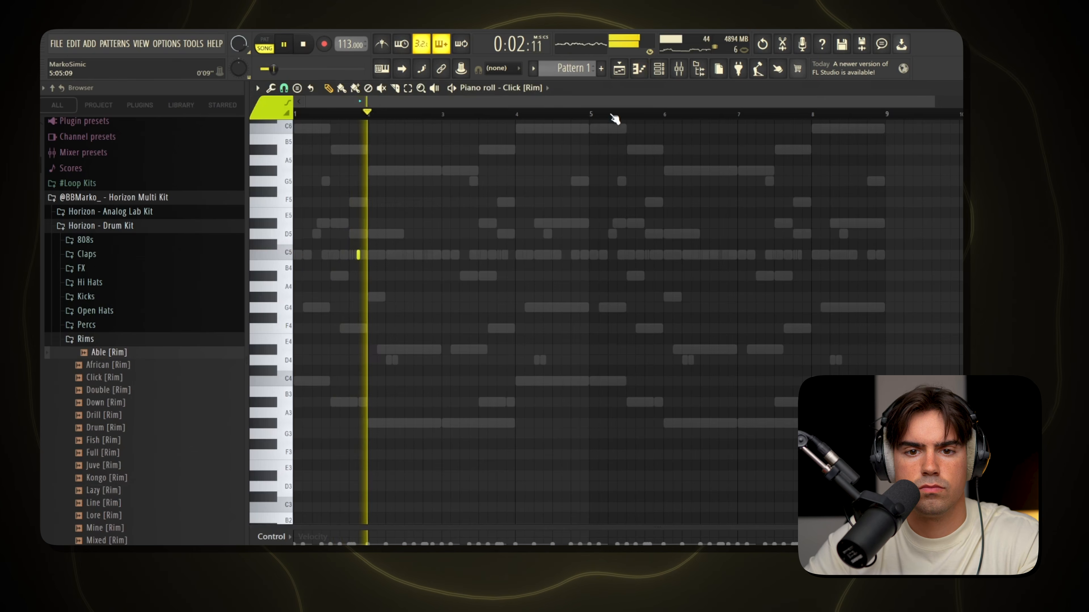
{"action": "left_click_drag", "start_coordinate": [295, 116], "coordinate": [594, 118]}
{"action": "key", "text": "ctrl+b"}
{"action": "key", "text": "ctrl+d"}
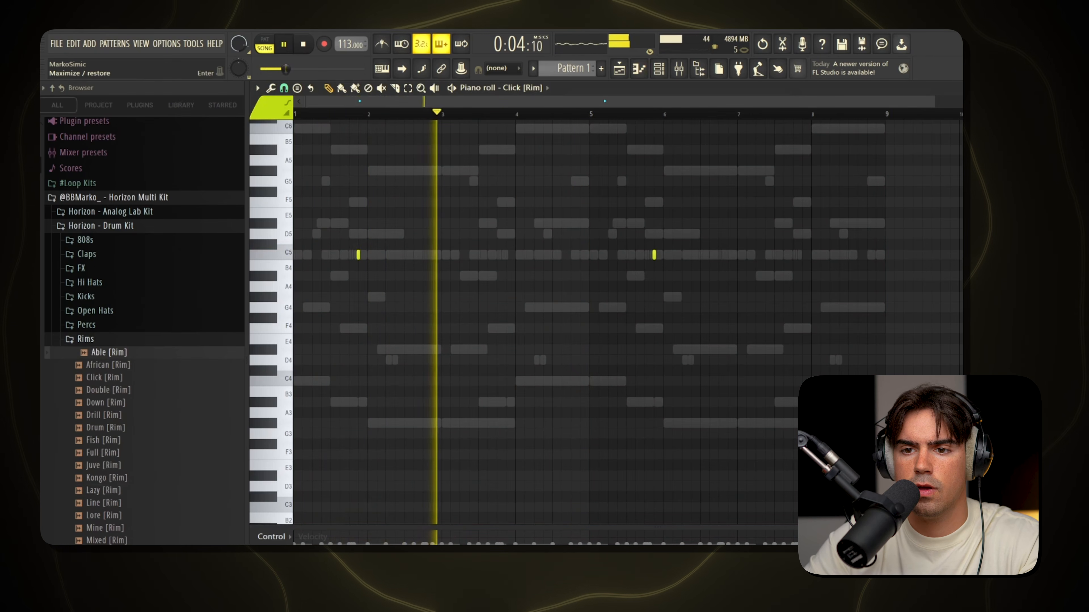
{"action": "left_click", "coordinate": [957, 88]}
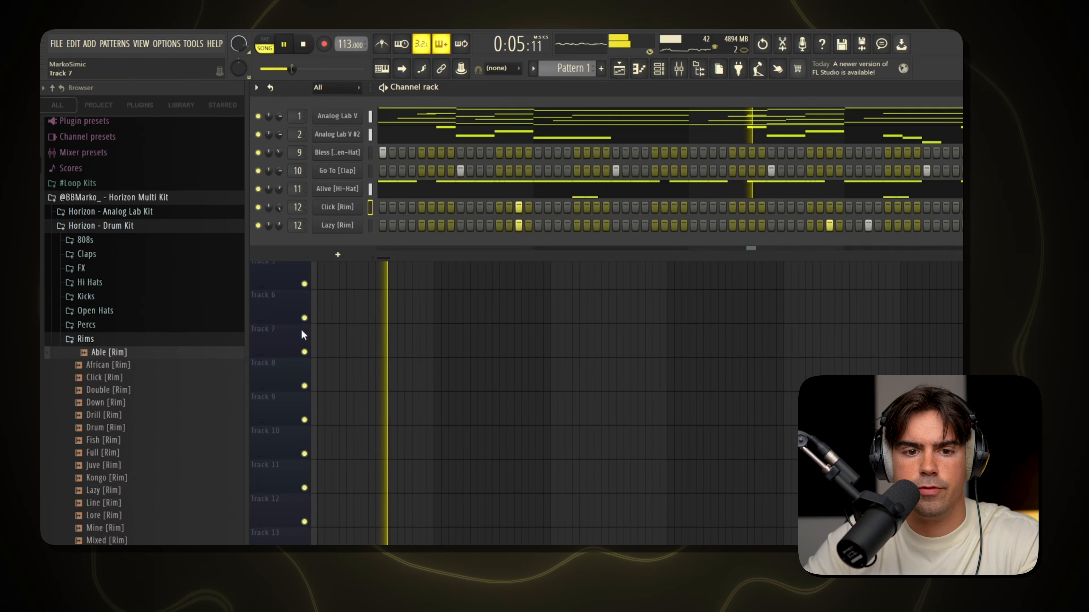
Duplicate the three Lazy [Rim] hits from the first four bars into bars 5 to 8 in its piano roll.
{"action": "right_click", "coordinate": [354, 226]}
{"action": "left_click", "coordinate": [389, 222]}
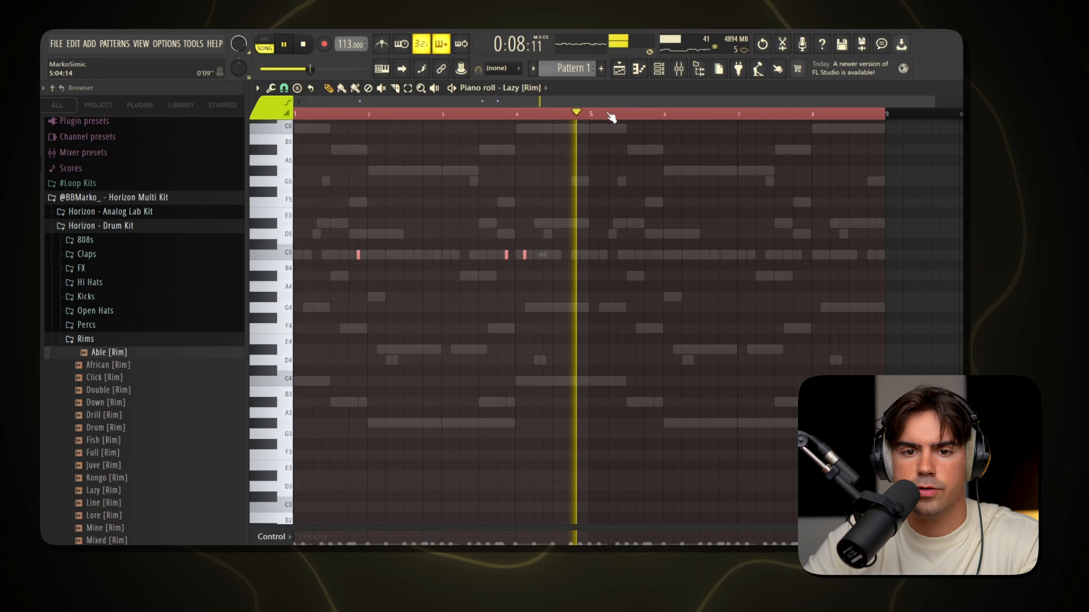
{"action": "left_click_drag", "start_coordinate": [611, 115], "coordinate": [596, 119]}
{"action": "key", "text": "ctrl+b"}
{"action": "key", "text": "ctrl+d"}
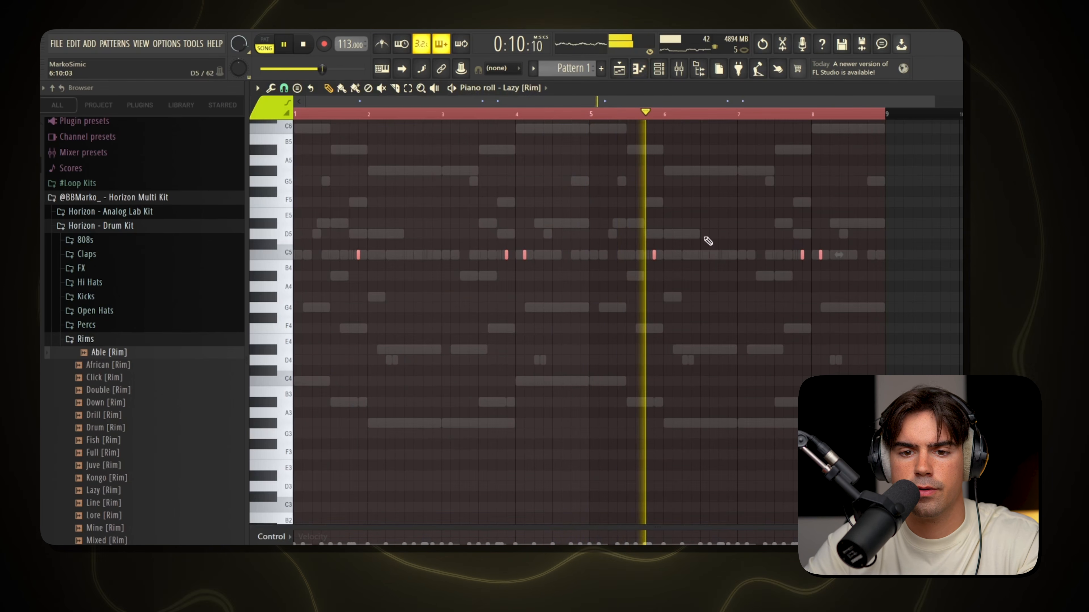
{"action": "key", "text": "ctrl+d"}
{"action": "left_click", "coordinate": [957, 88]}
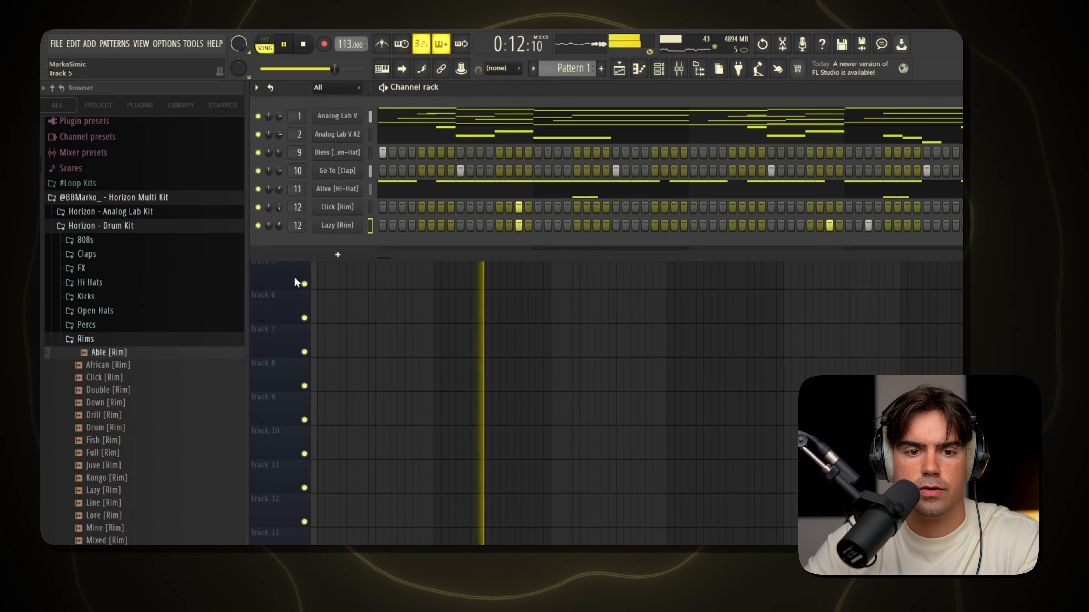
Add the Woah [Kick] sample from the Horizon Drum Kit's Kicks folder as a new channel below Lazy [Rim].
{"action": "left_click", "coordinate": [159, 341]}
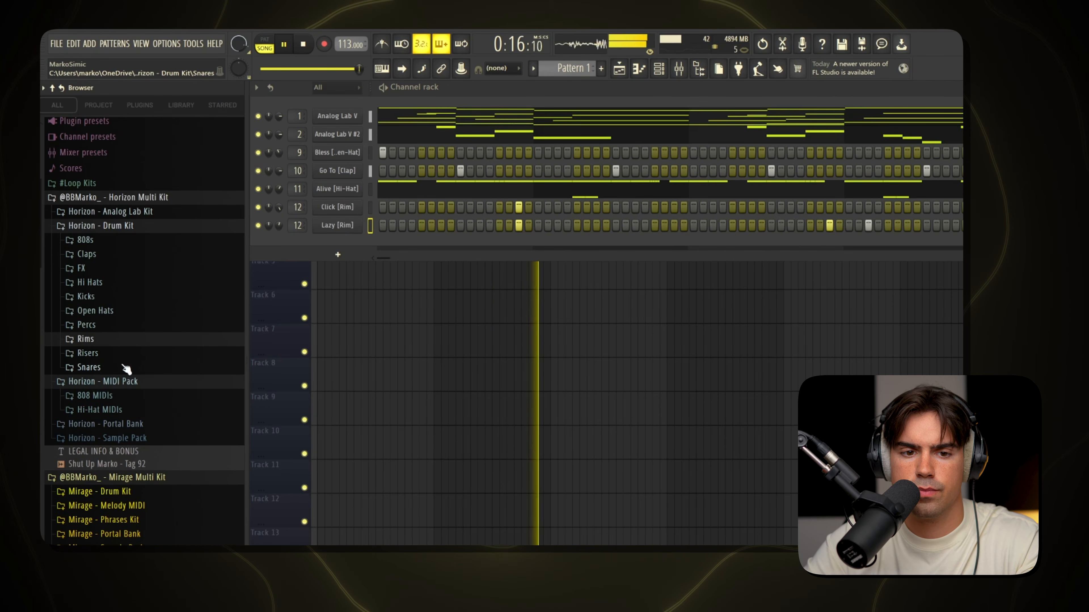
{"action": "left_click", "coordinate": [99, 297]}
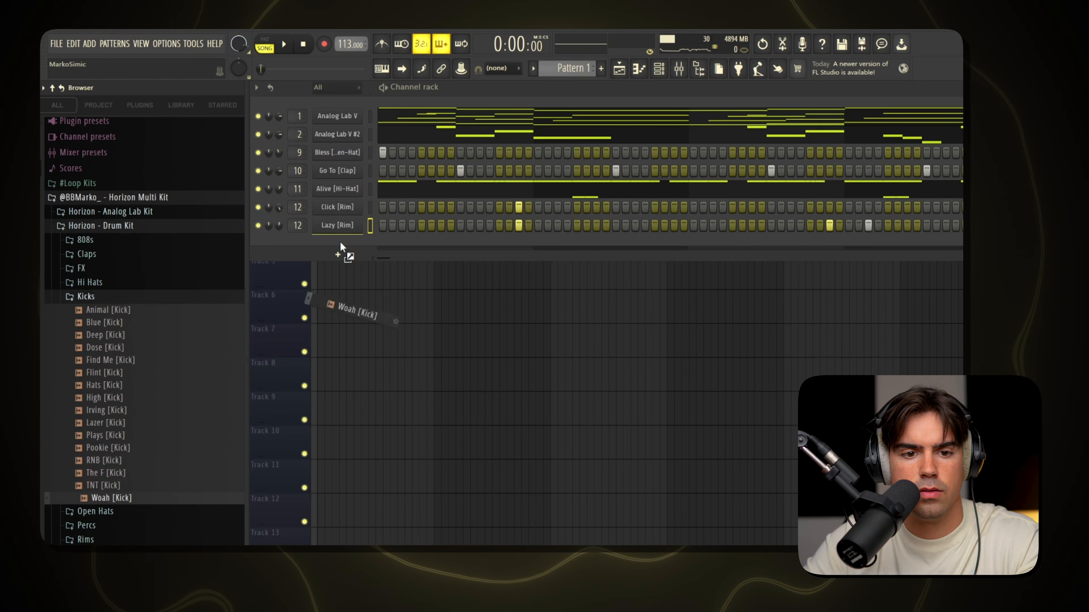
{"action": "left_click_drag", "start_coordinate": [341, 242], "coordinate": [342, 241]}
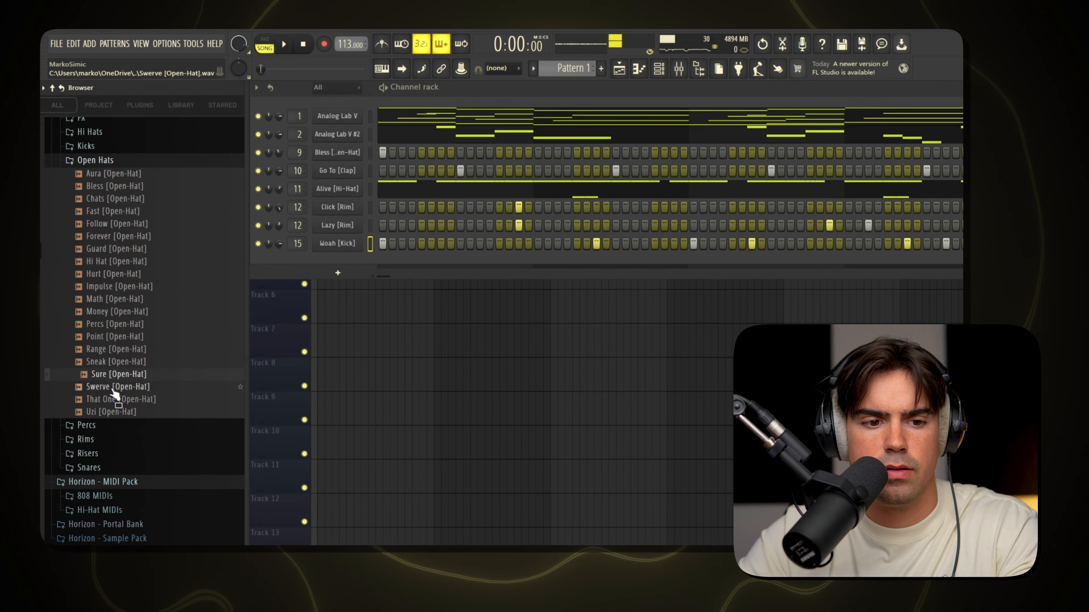
Add the Swerve [Open-Hat] sample as a new channel with a hit on step 19 and open its piano roll.
{"action": "left_click_drag", "start_coordinate": [112, 394], "coordinate": [365, 270]}
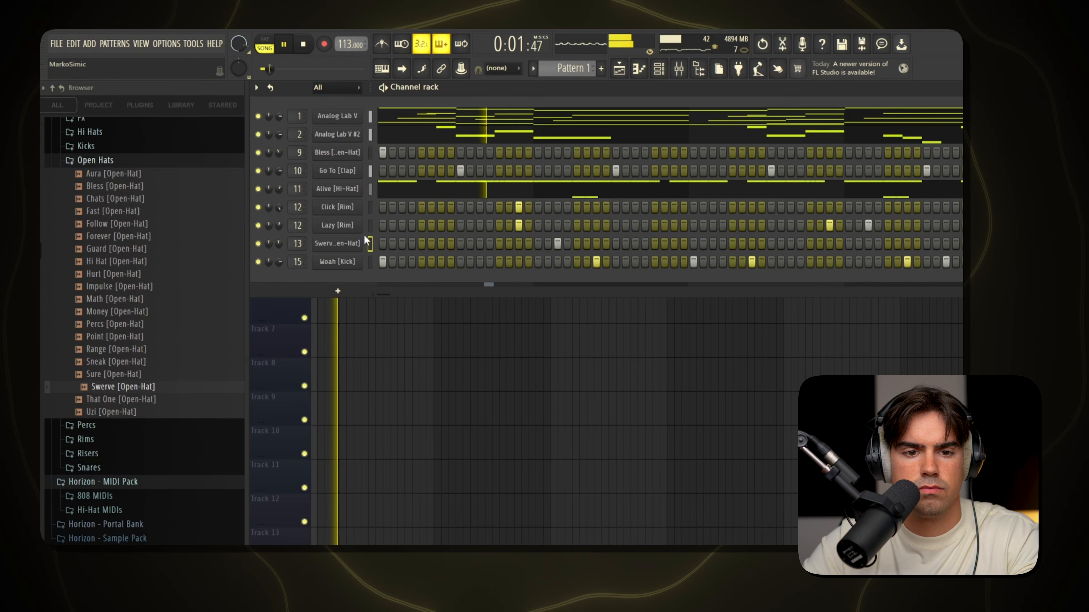
{"action": "right_click", "coordinate": [362, 245]}
{"action": "left_click", "coordinate": [394, 241]}
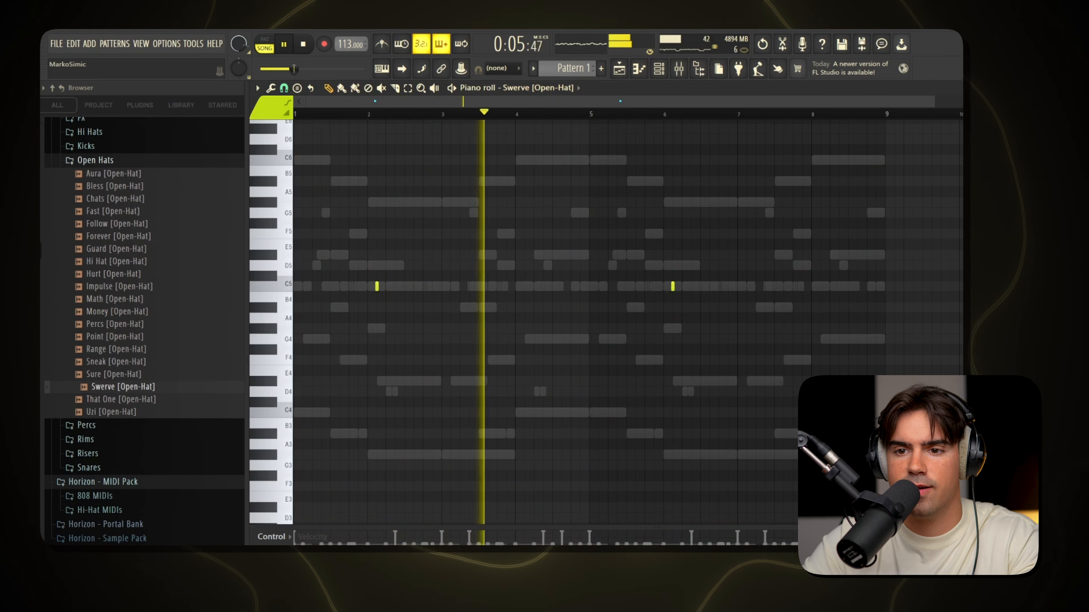
Extend the last G#5 note of bar 3 in the Z-Spinz [808] piano roll up to the first C5 note in bar 4.
{"action": "key", "text": "Escape"}
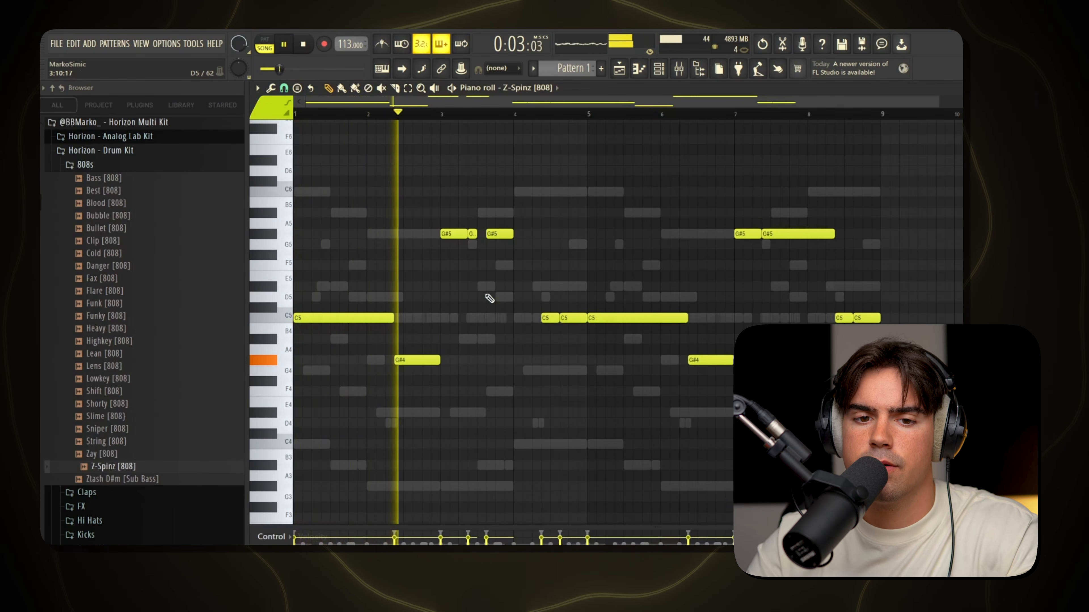
{"action": "scroll", "coordinate": [423, 234], "scroll_direction": "up", "scroll_amount": 2}
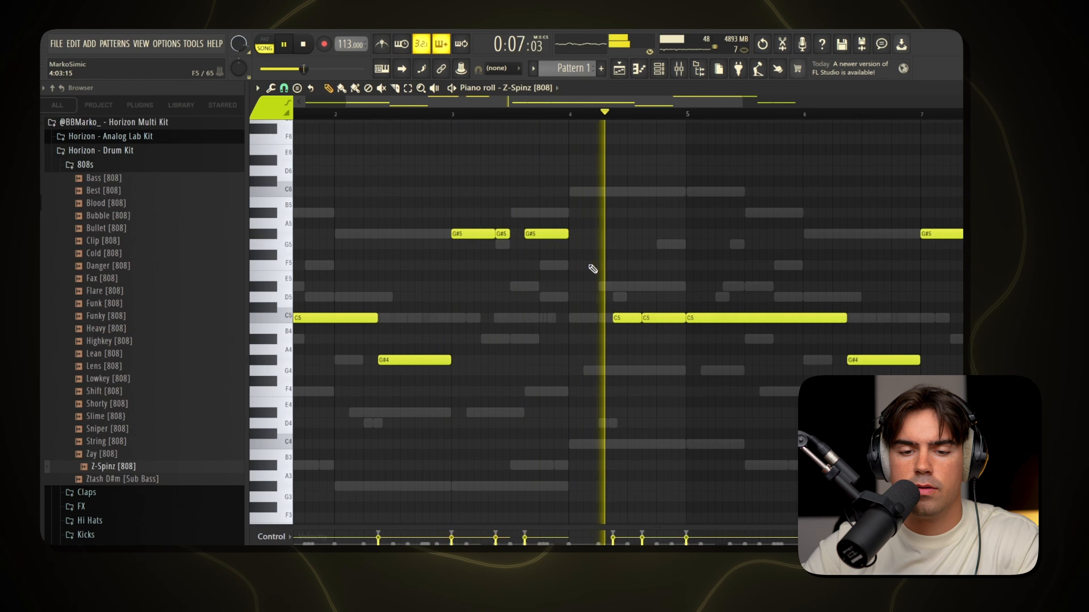
{"action": "scroll", "coordinate": [585, 263], "scroll_direction": "down", "scroll_amount": 2}
{"action": "scroll", "coordinate": [545, 243], "scroll_direction": "up", "scroll_amount": 3}
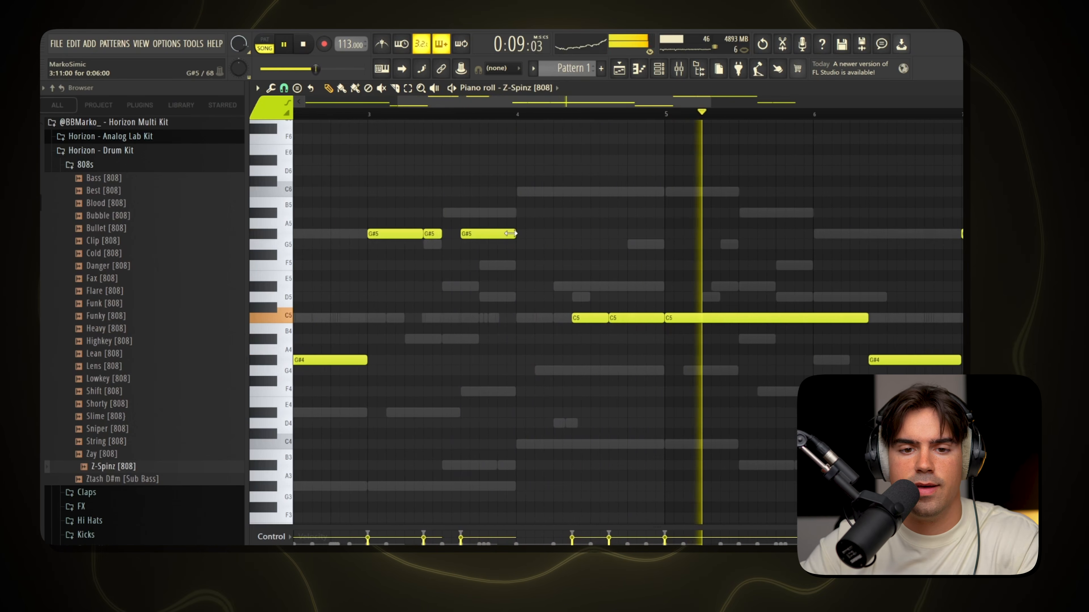
{"action": "left_click_drag", "start_coordinate": [512, 235], "coordinate": [564, 235]}
{"action": "scroll", "coordinate": [666, 240], "scroll_direction": "down", "scroll_amount": 3}
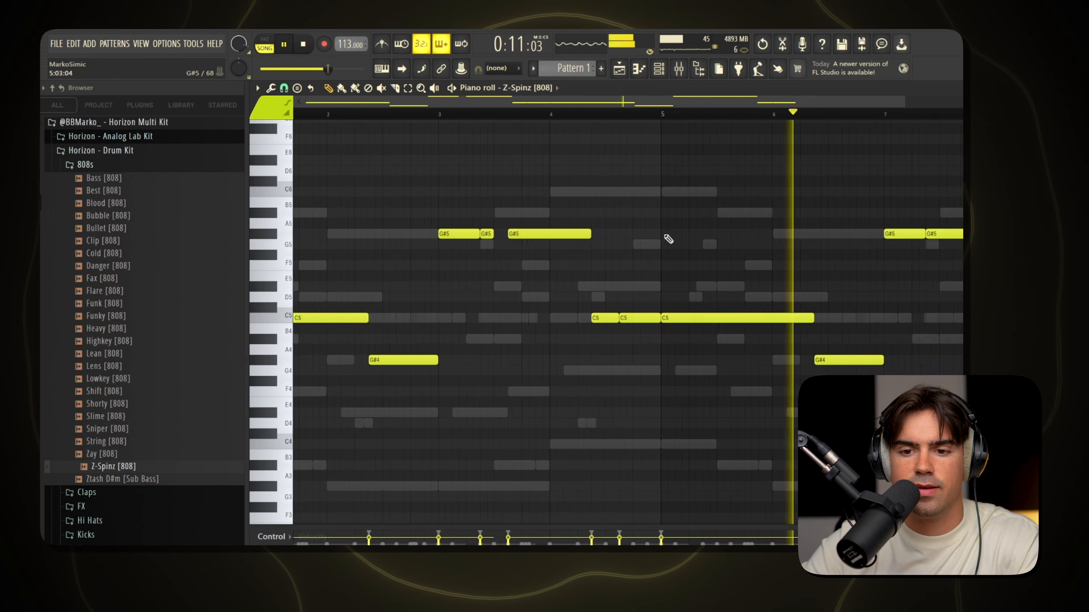
Examine the remaining Z-Spinz [808] notes and the layout of the melody and drum clips across the playlist arrangement.
{"action": "scroll", "coordinate": [699, 283], "scroll_direction": "up", "scroll_amount": 3}
{"action": "scroll", "coordinate": [698, 284], "scroll_direction": "up", "scroll_amount": 1}
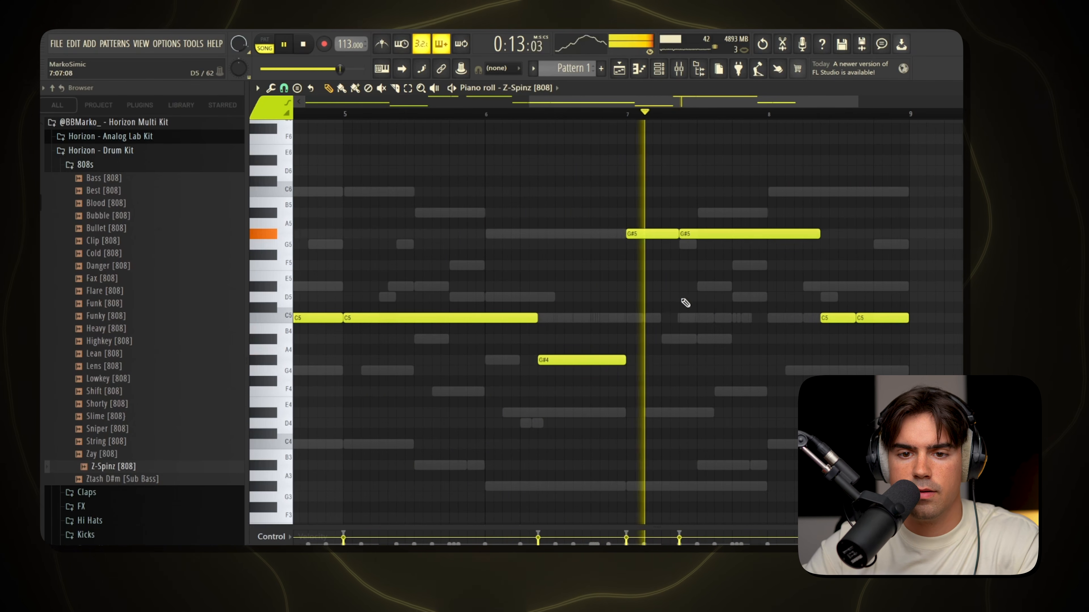
{"action": "scroll", "coordinate": [741, 279], "scroll_direction": "down", "scroll_amount": 2}
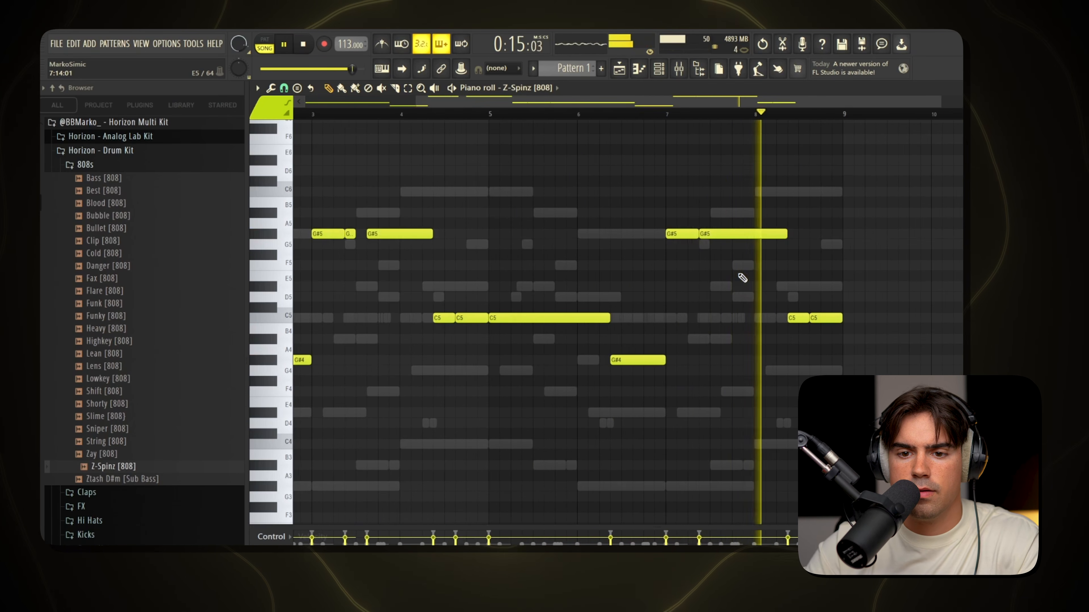
{"action": "scroll", "coordinate": [586, 331], "scroll_direction": "down", "scroll_amount": 2}
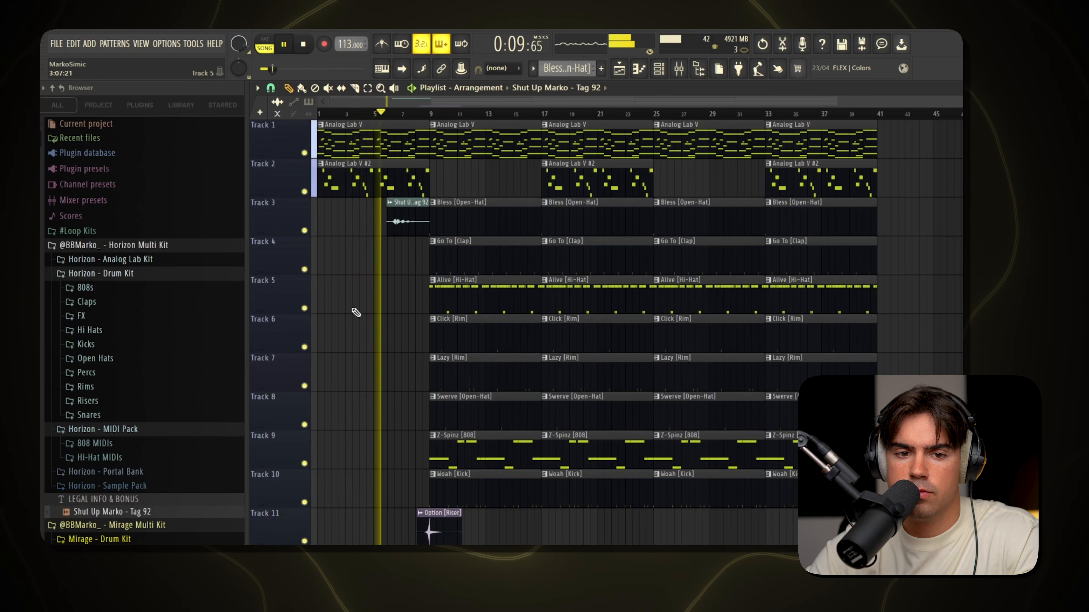
{"action": "scroll", "coordinate": [362, 310], "scroll_direction": "up", "scroll_amount": 4}
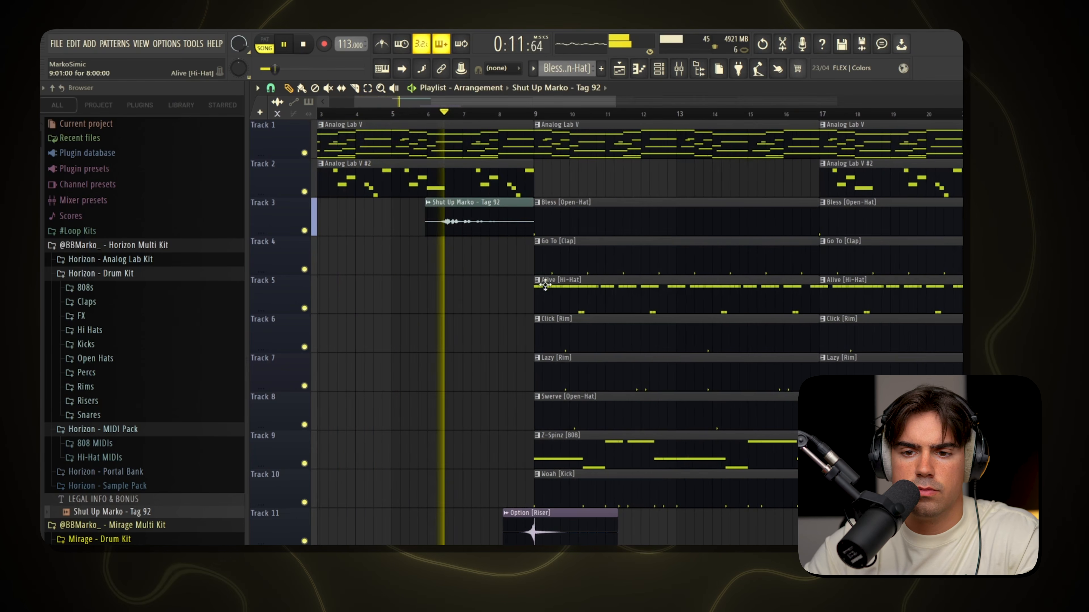
{"action": "scroll", "coordinate": [625, 347], "scroll_direction": "up", "scroll_amount": 1}
{"action": "scroll", "coordinate": [624, 347], "scroll_direction": "down", "scroll_amount": 5}
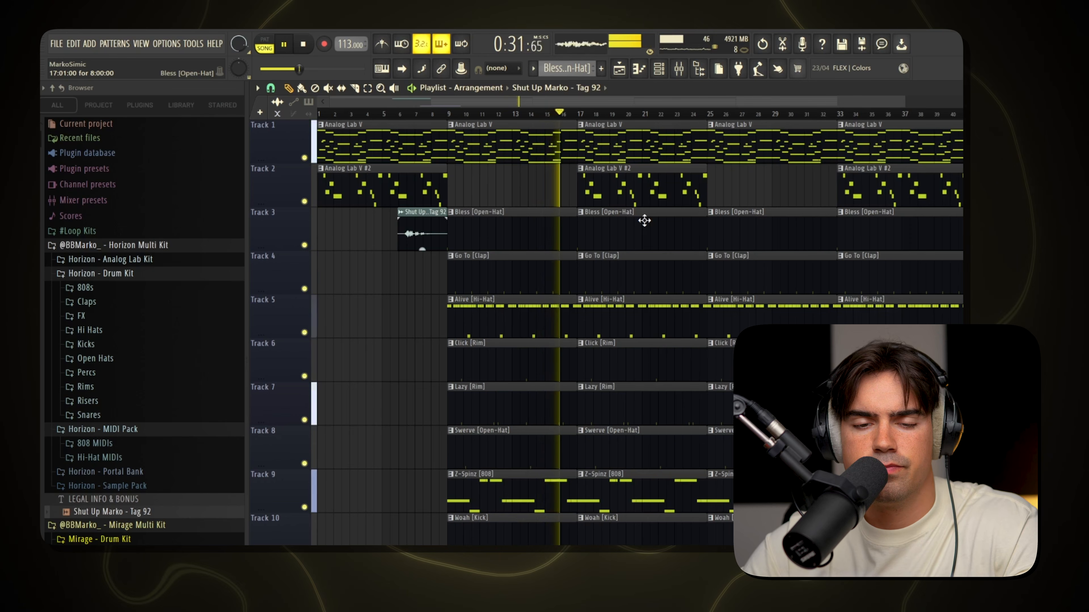
{"action": "left_click_drag", "start_coordinate": [614, 221], "coordinate": [604, 530]}
{"action": "left_click", "coordinate": [605, 532], "text": "ctrl"}
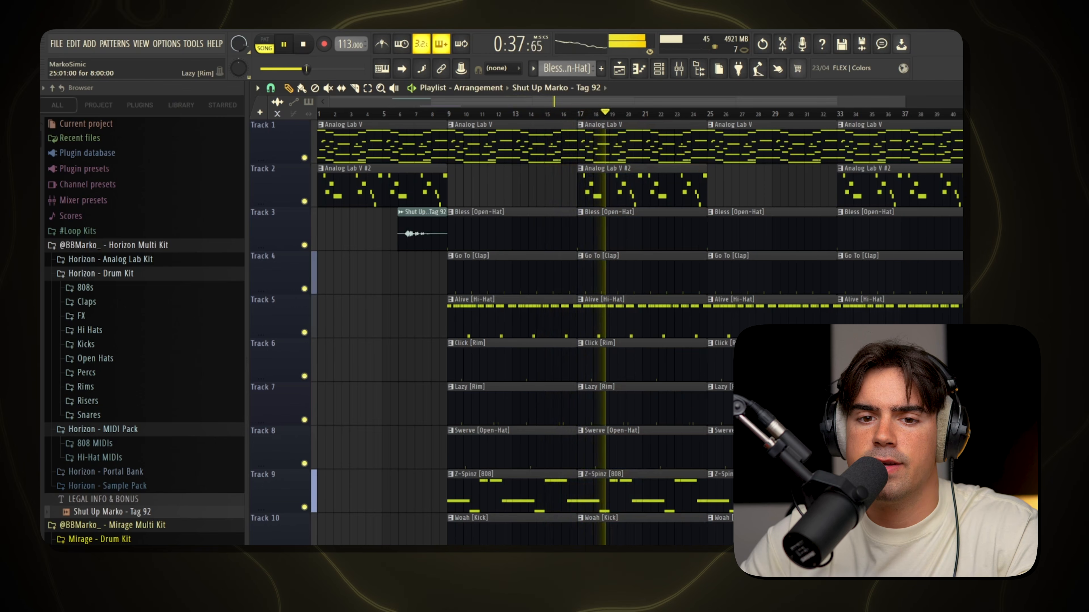
In the section from bar 25, trim Go To [Clap] and Alive [Hi-Hat] to start mid-bar 26, Woah [Kick] at bar 27, and clear the Z-Spinz [808] opening.
{"action": "scroll", "coordinate": [724, 322], "scroll_direction": "up", "scroll_amount": 3}
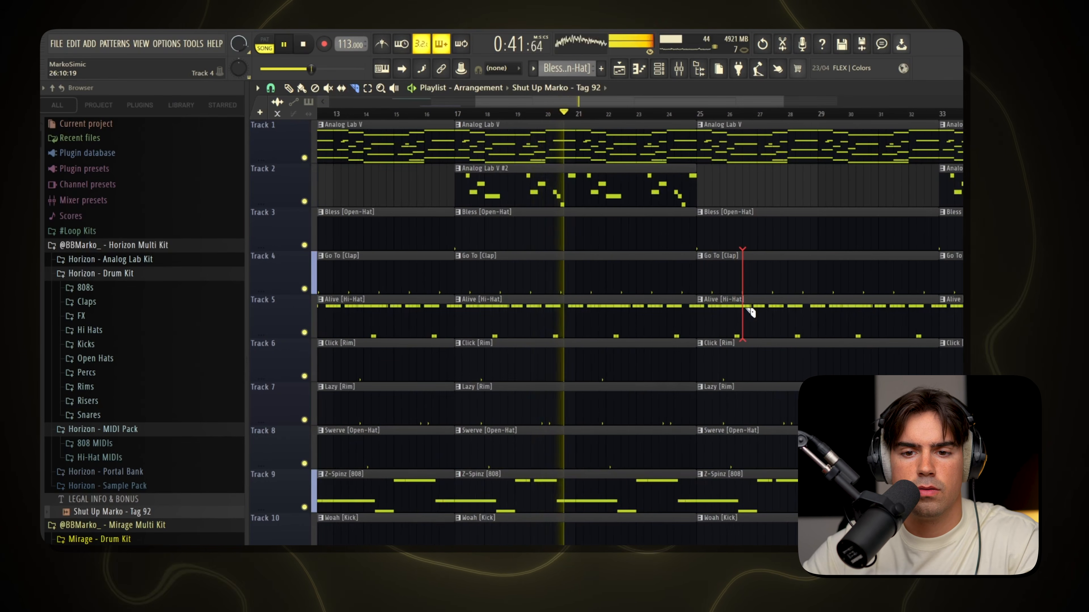
{"action": "left_click_drag", "start_coordinate": [746, 308], "coordinate": [747, 316]}
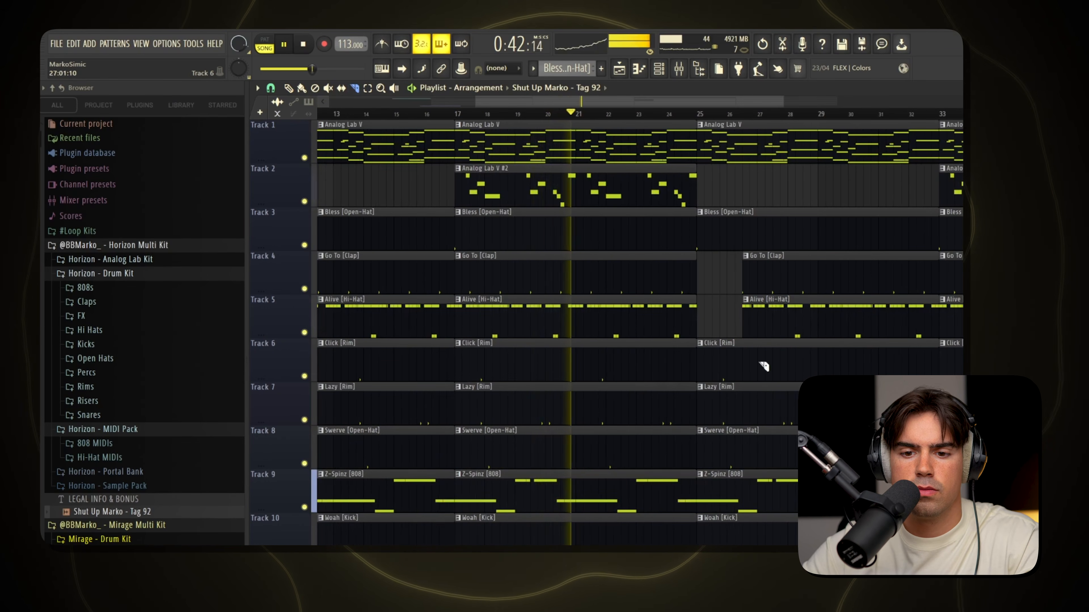
{"action": "right_click", "coordinate": [762, 503]}
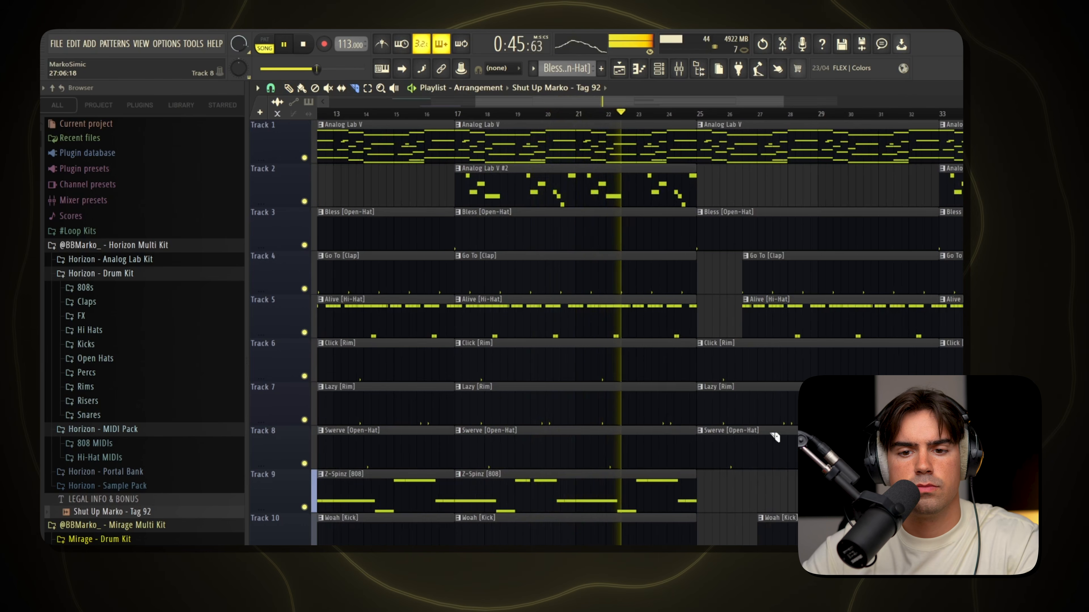
Undo the last clip slice and cut the Click [Rim], Lazy [Rim] and Swerve [Open-Hat] clips from bar 25 so they start at bar 29.
{"action": "scroll", "coordinate": [780, 399], "scroll_direction": "up", "scroll_amount": 1}
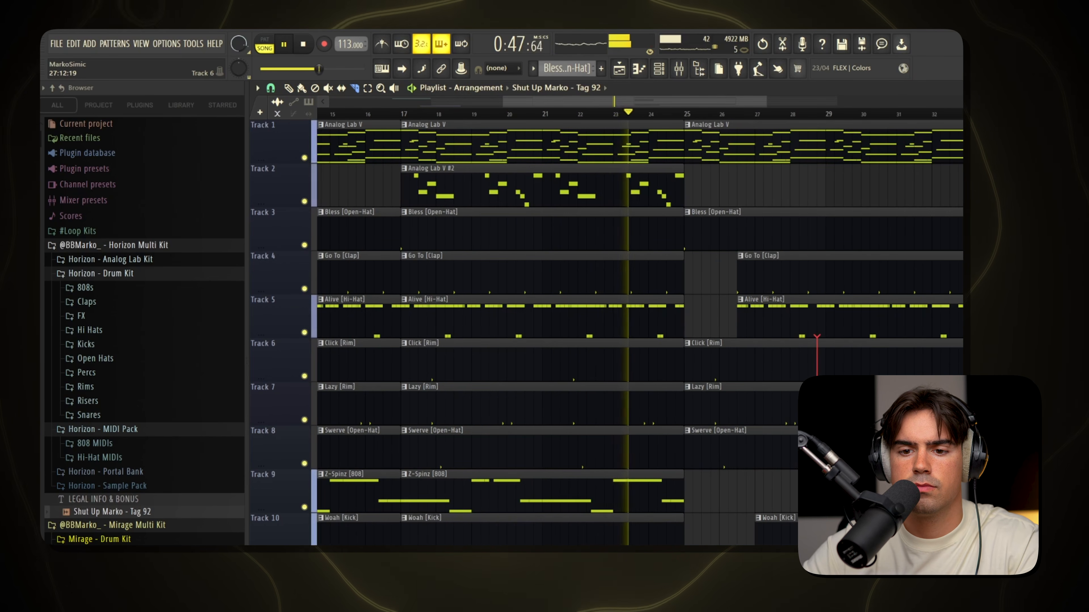
{"action": "key", "text": "ctrl+z"}
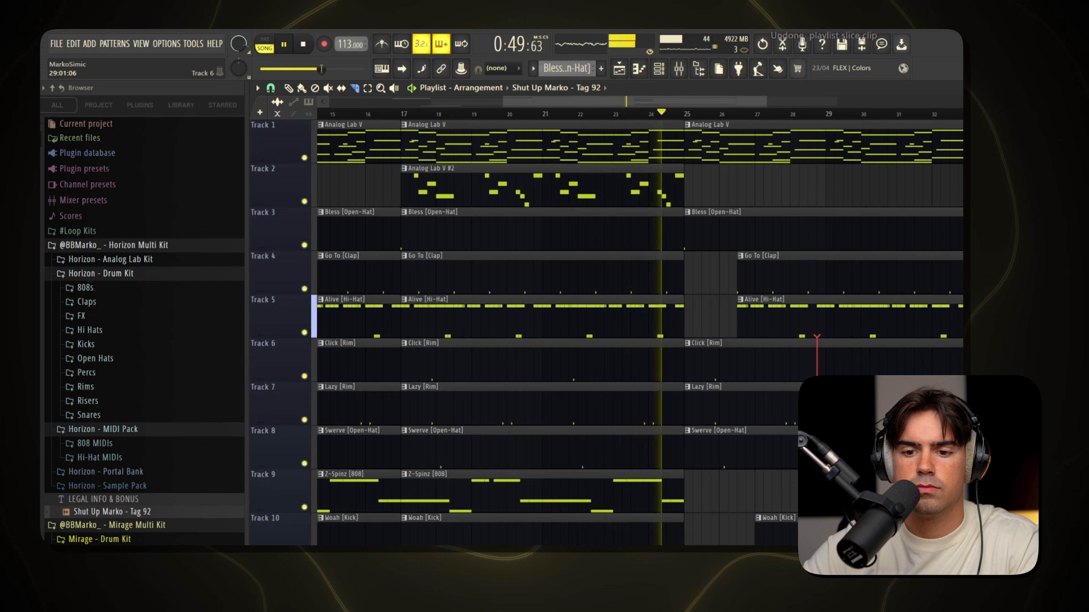
{"action": "left_click_drag", "start_coordinate": [817, 336], "coordinate": [818, 380]}
{"action": "left_click_drag", "start_coordinate": [785, 339], "coordinate": [788, 453]}
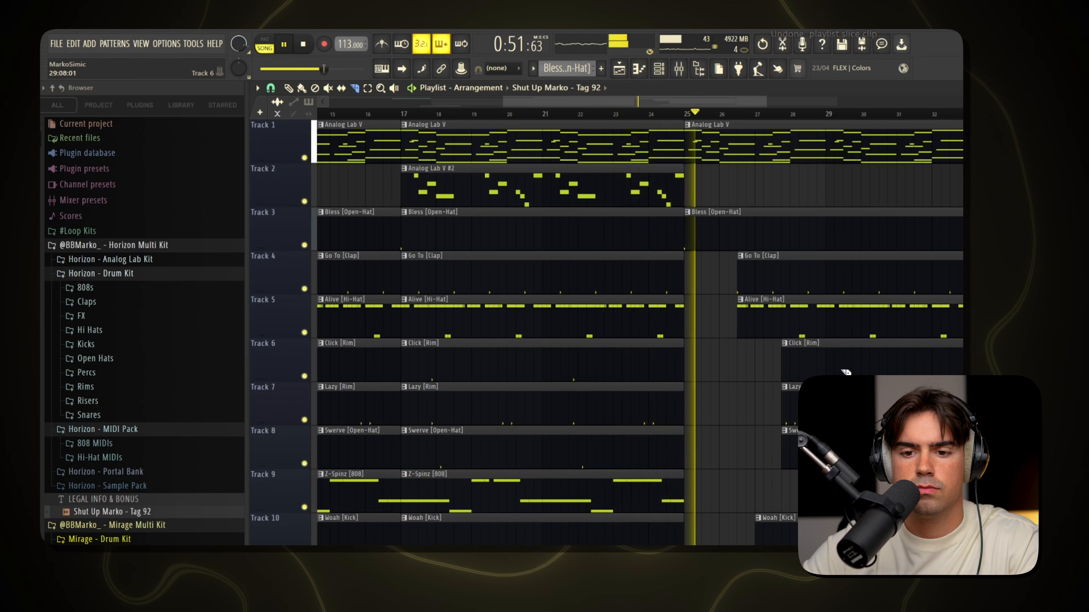
{"action": "left_click_drag", "start_coordinate": [817, 340], "coordinate": [826, 453]}
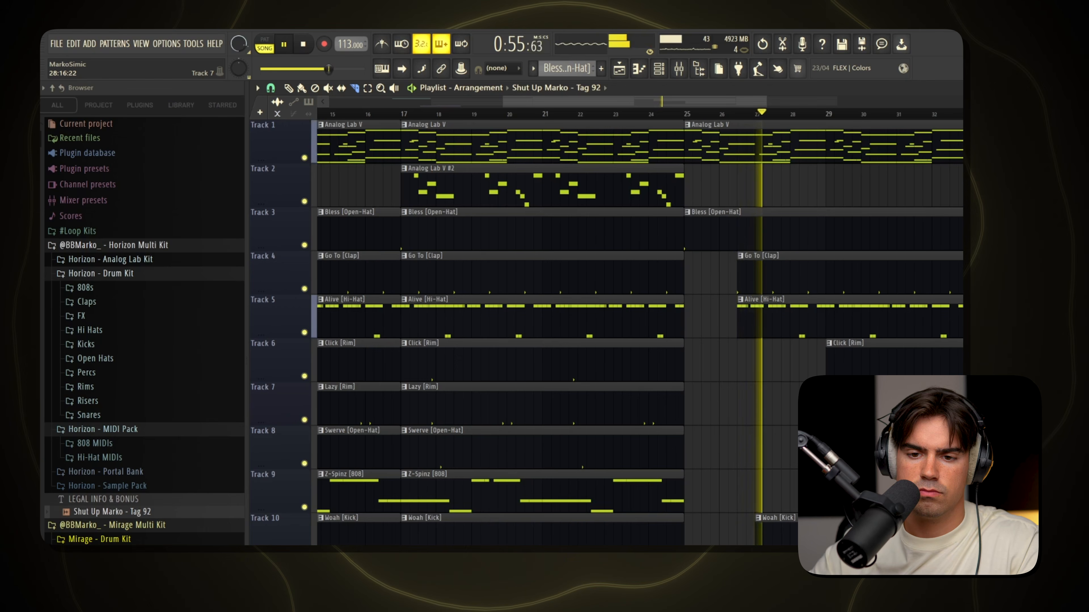
Restore the Z-Spinz [808] clip at bar 25 and clear its opening bars again.
{"action": "scroll", "coordinate": [815, 328], "scroll_direction": "down", "scroll_amount": 3}
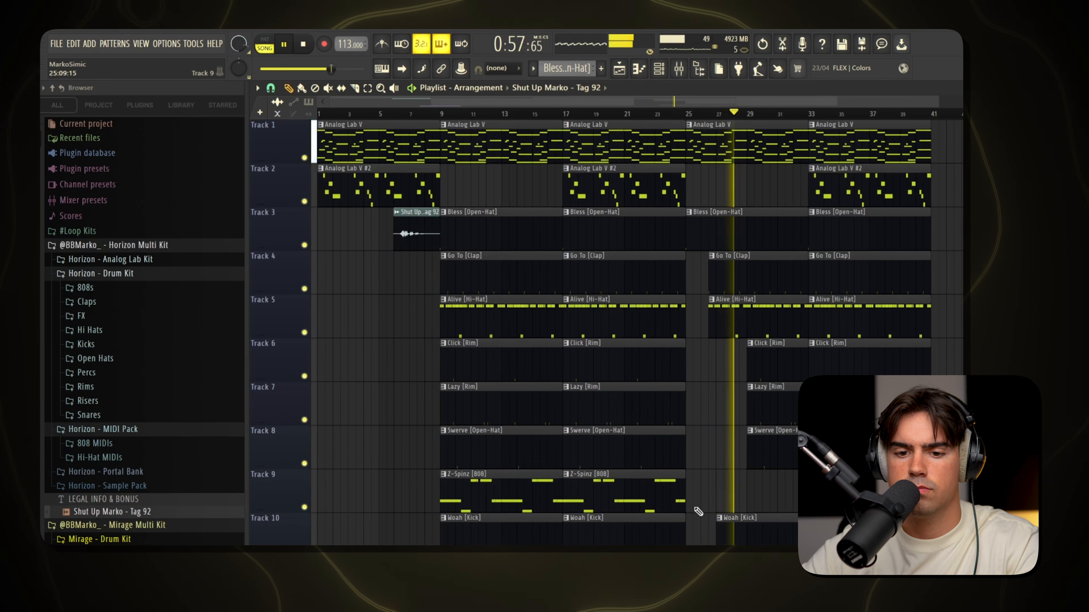
{"action": "key", "text": "ctrl+b"}
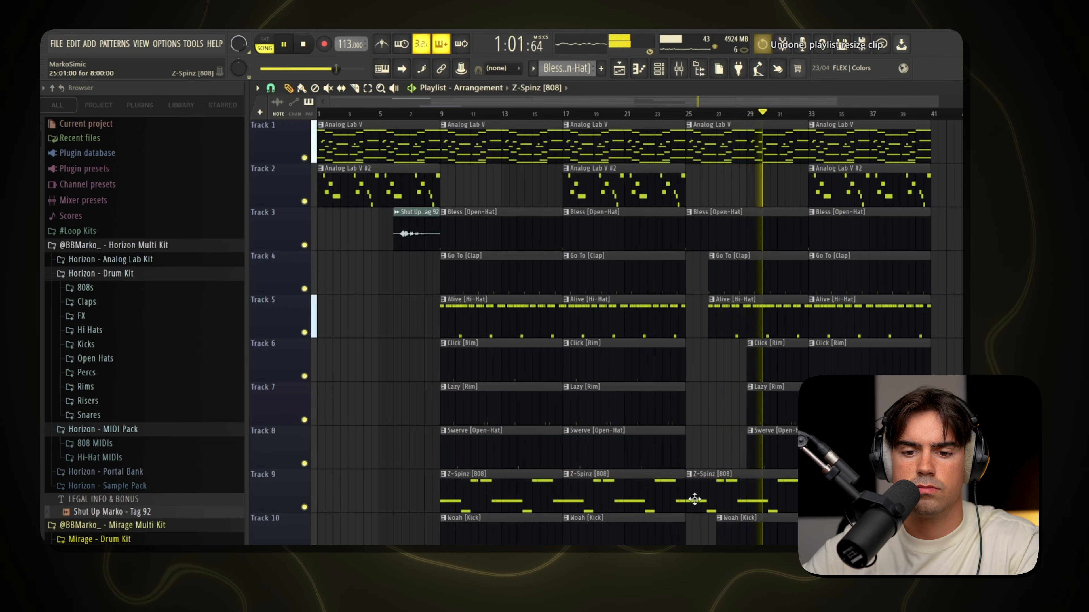
{"action": "left_click_drag", "start_coordinate": [689, 498], "coordinate": [729, 512]}
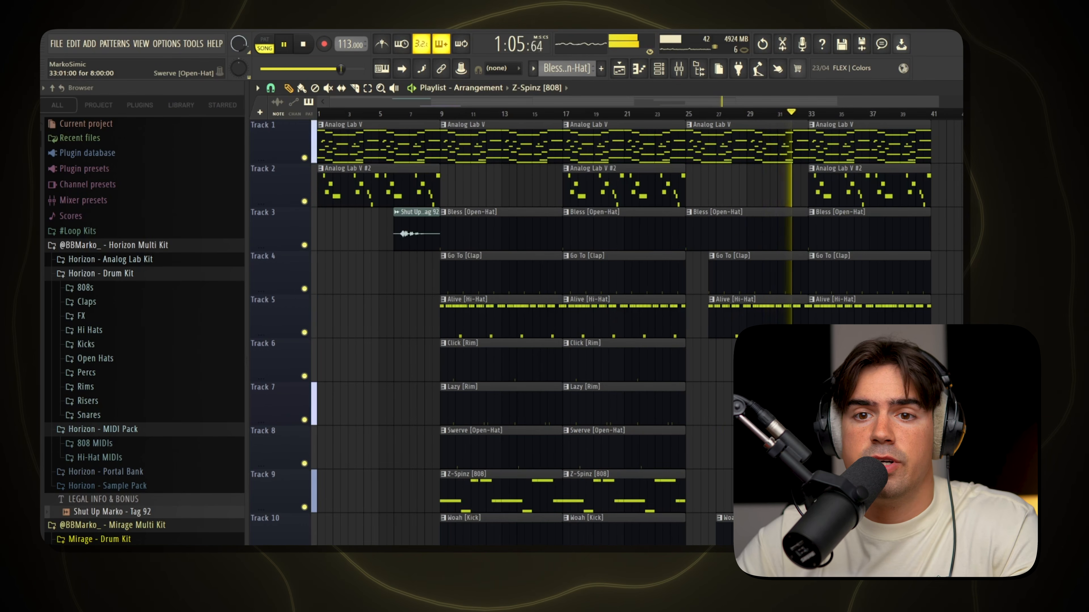
{"action": "key", "text": "ctrl+d"}
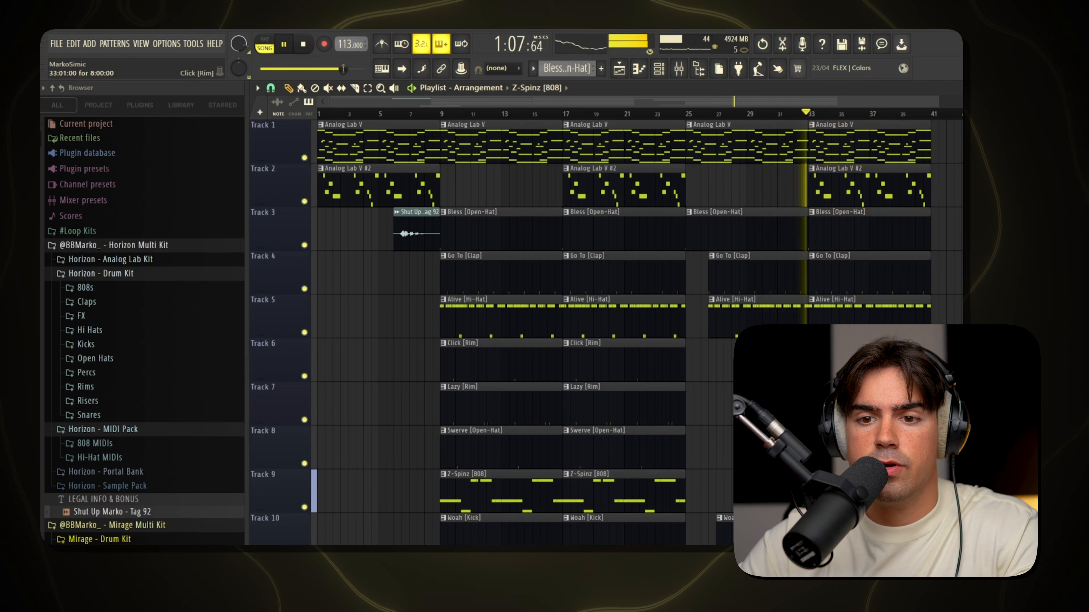